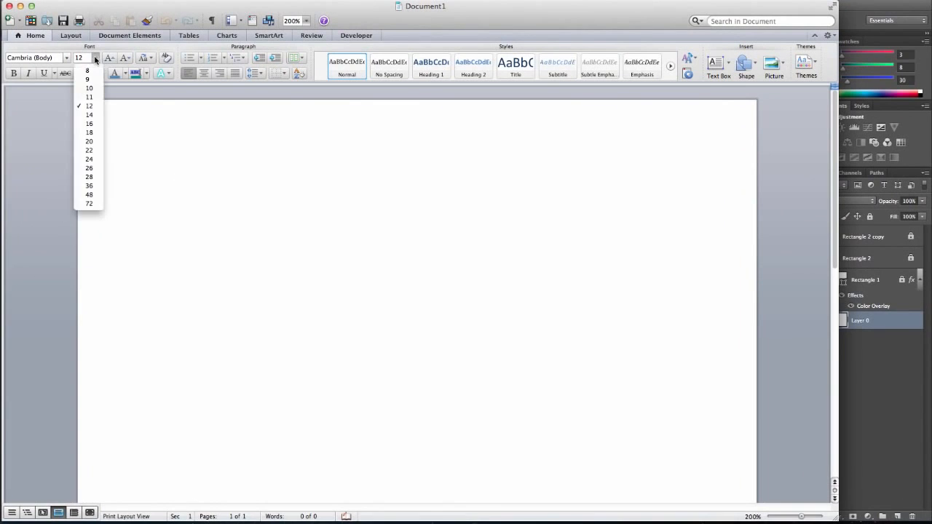
Set the font size to 22 and write "Ready", "Aim" and "Fire" on separate lines with blank lines between them
left_click(98, 151)
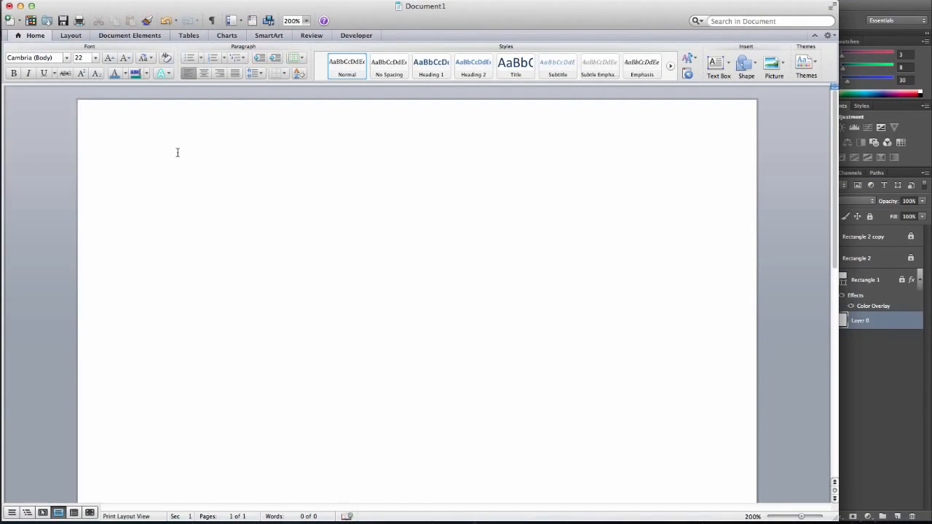
type("Ready ")
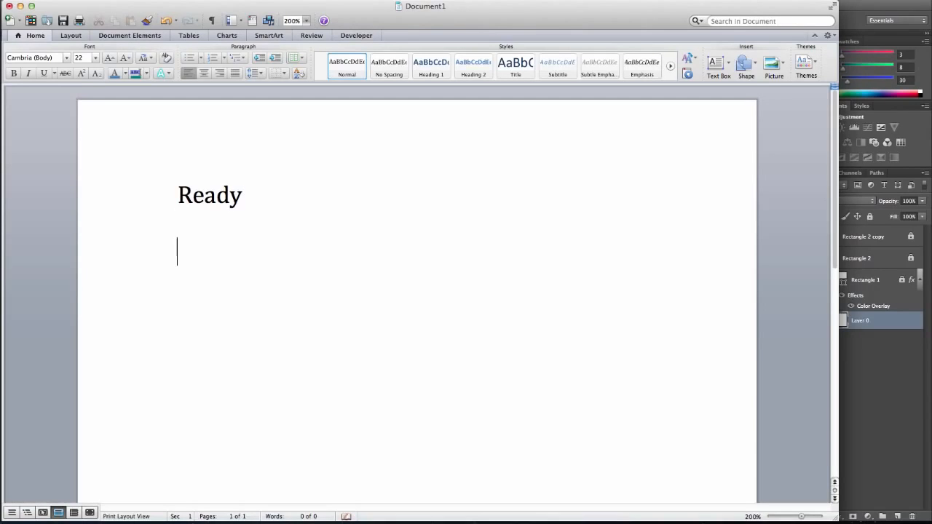
type("AIM")
key("BackSpace")
key("BackSpace")
key("BackSpace")
type("Aim ")
type("F")
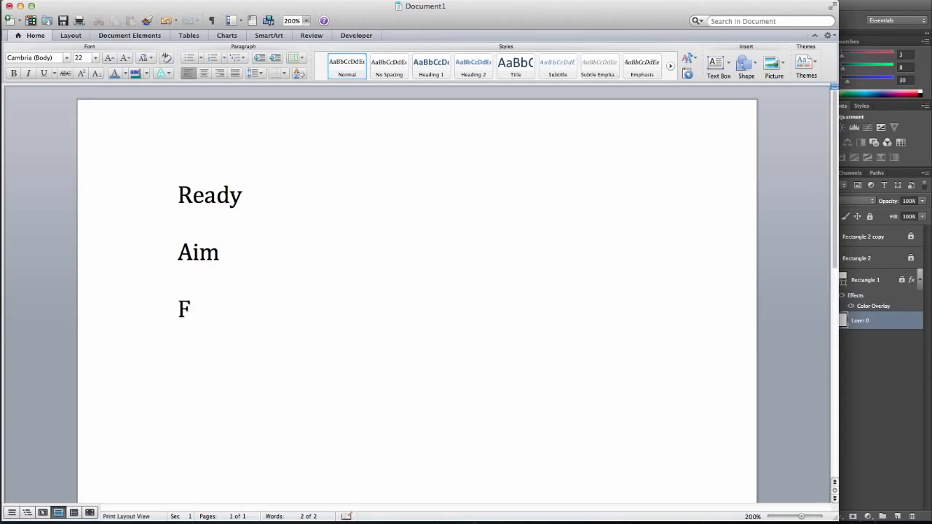
type("ire")
Replace the three words with the lines "Wireframe" and "Storyboard"
left_click_drag(230, 307, 161, 184)
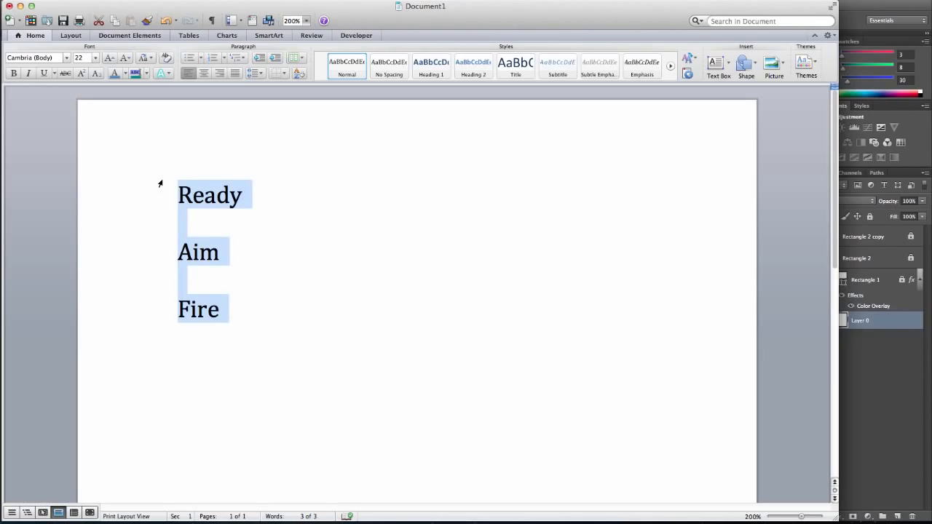
type("wirefr")
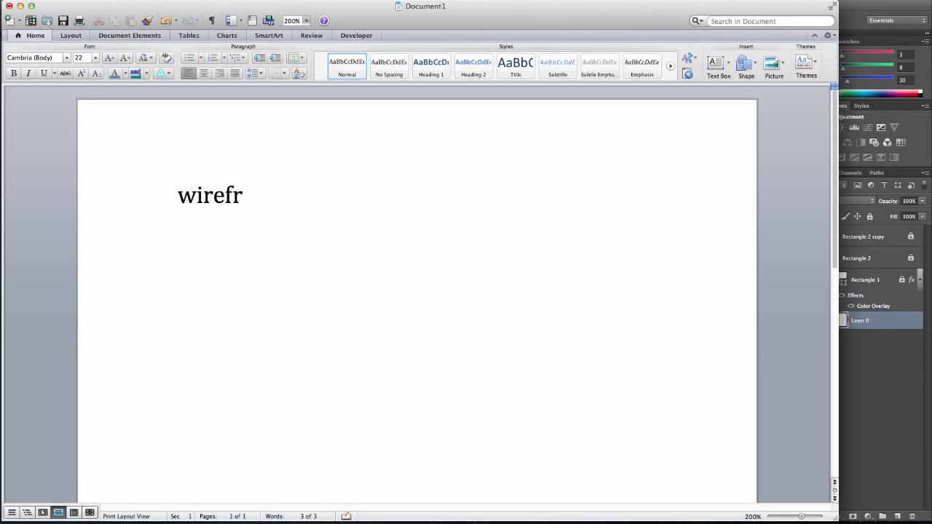
type("ame")
key("Return")
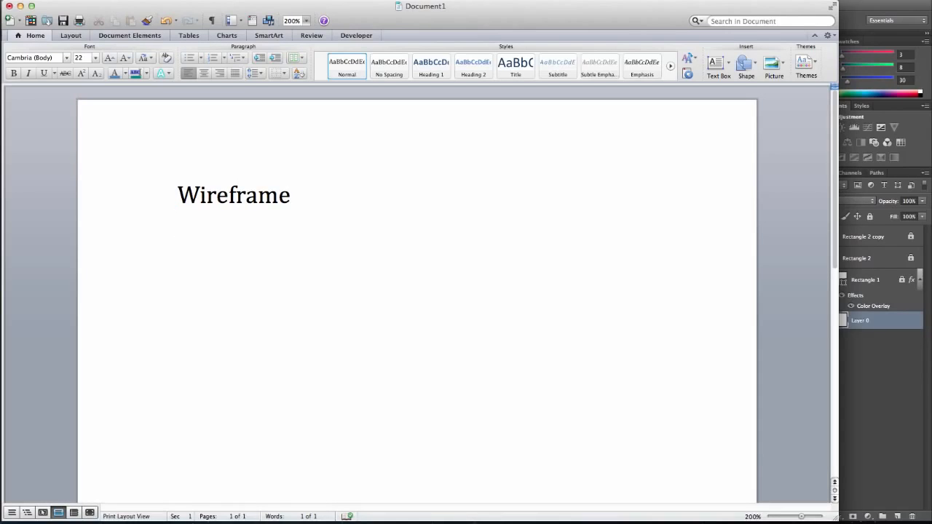
type("Story")
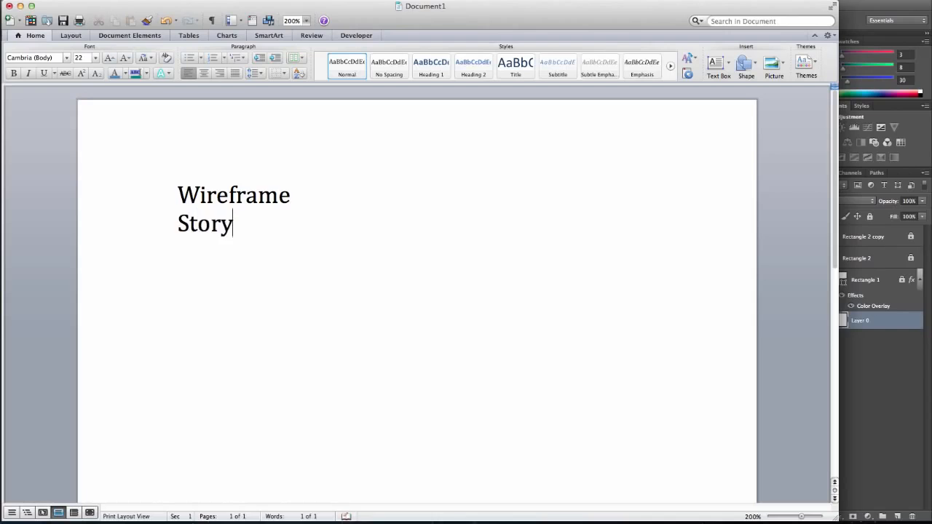
type("board")
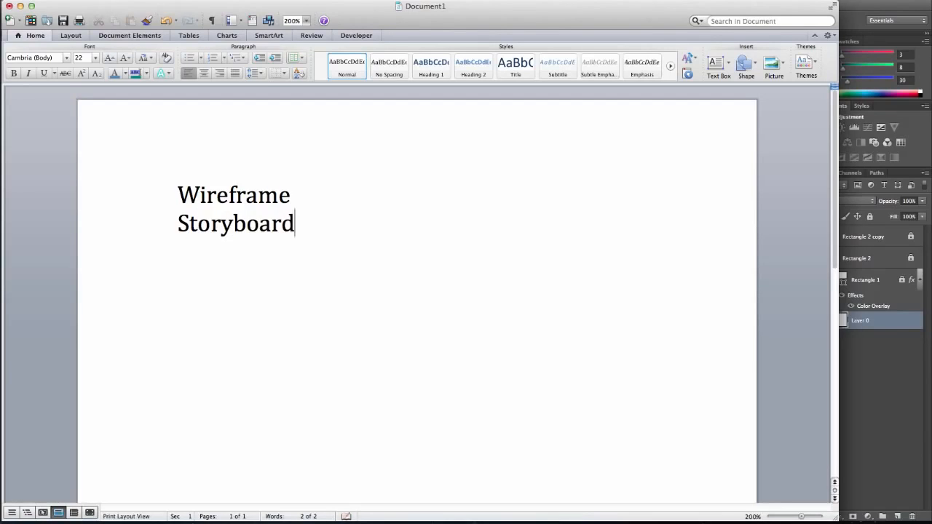
Add the indented lines "Colors" and "Graphics" under Storyboard
key("Return")
key("Tab")
type("colors")
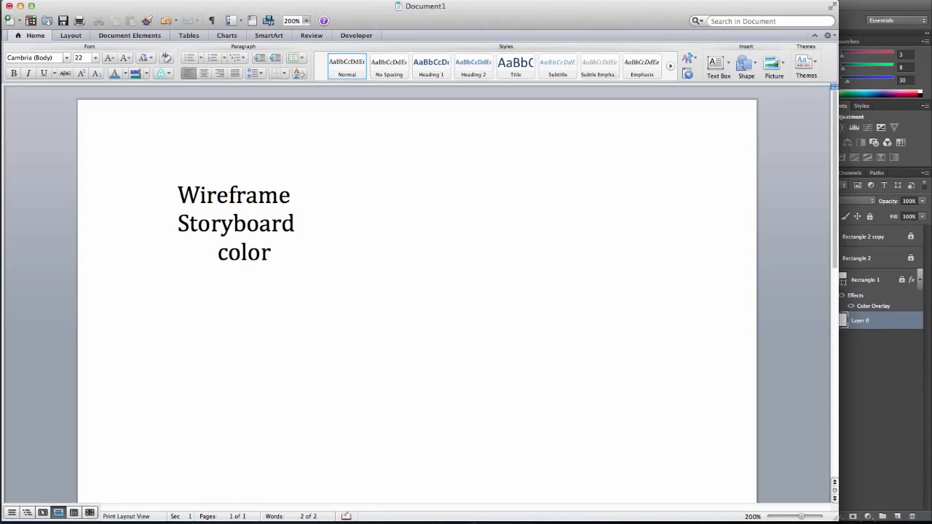
key("Tab")
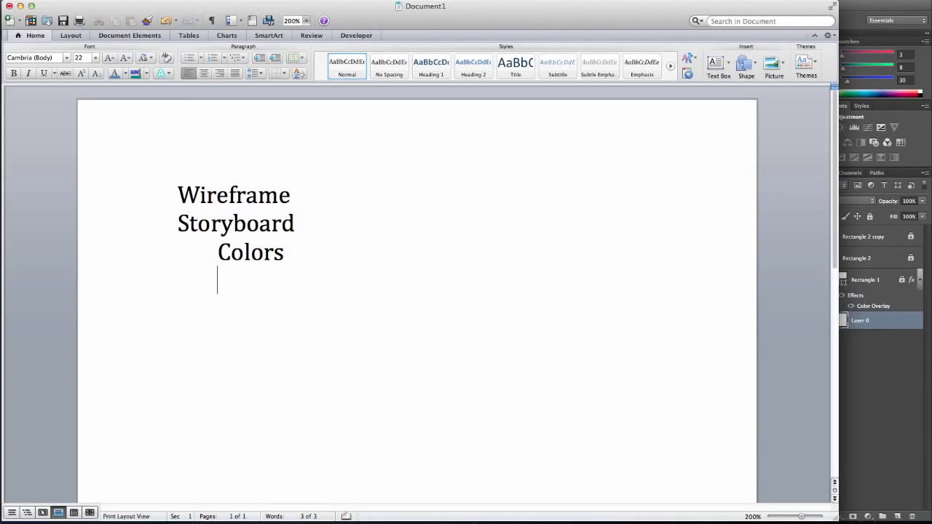
type("graphics")
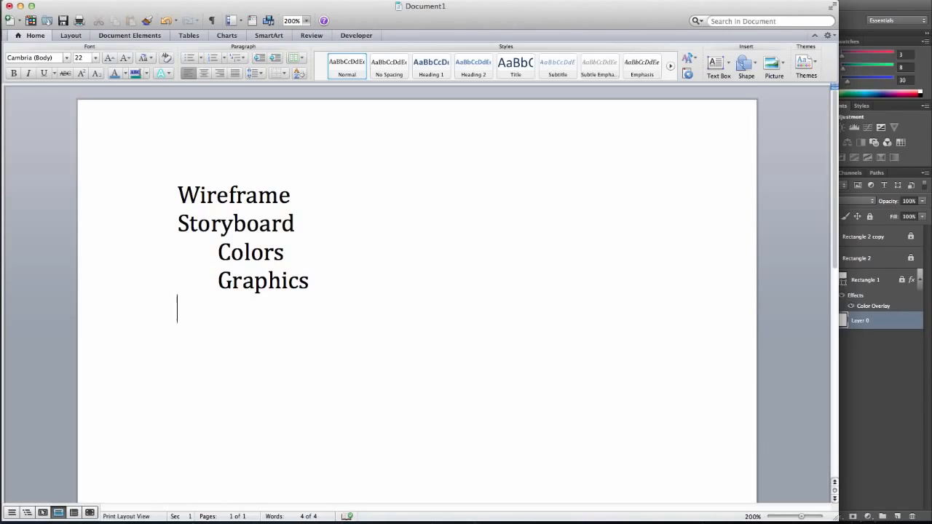
Add an unindented "Assets" line with the indented lines "Images" and "Copy(text)" beneath it
type("Assets")
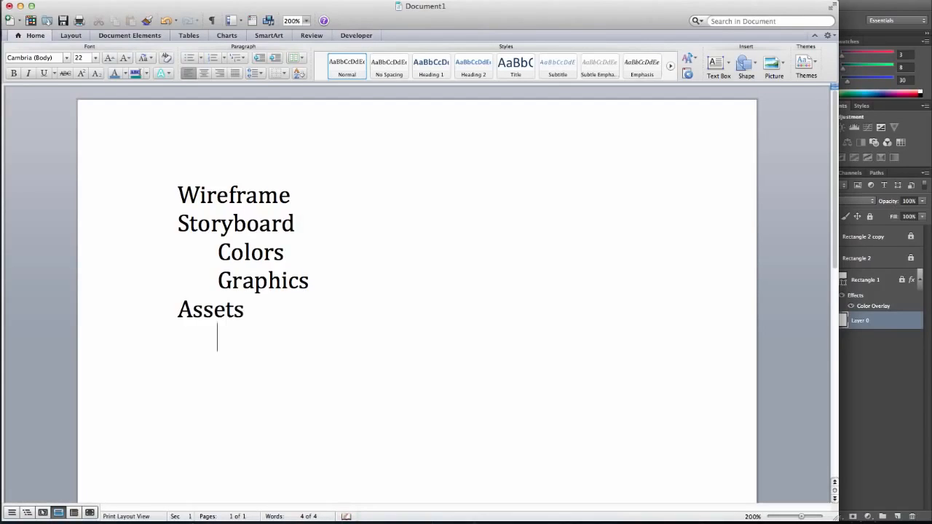
key("Return")
key("Tab")
type("images")
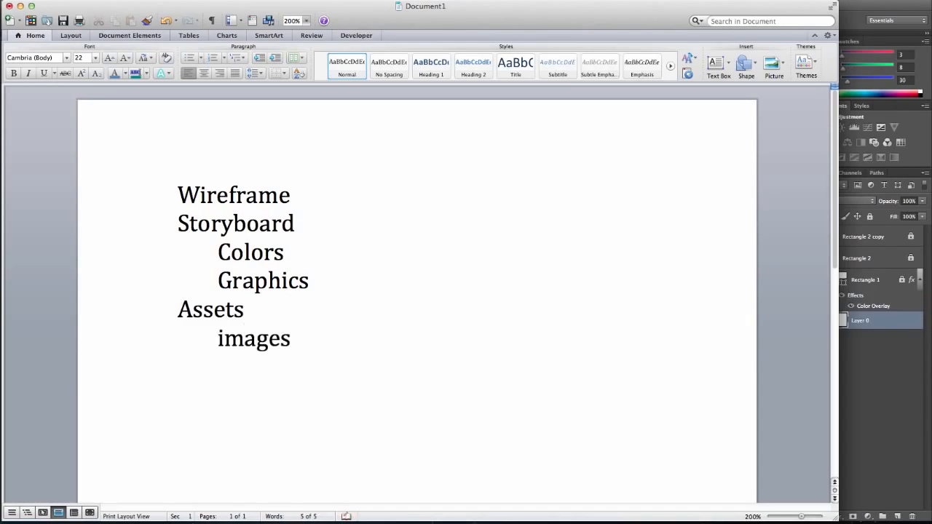
key("Return")
type("c")
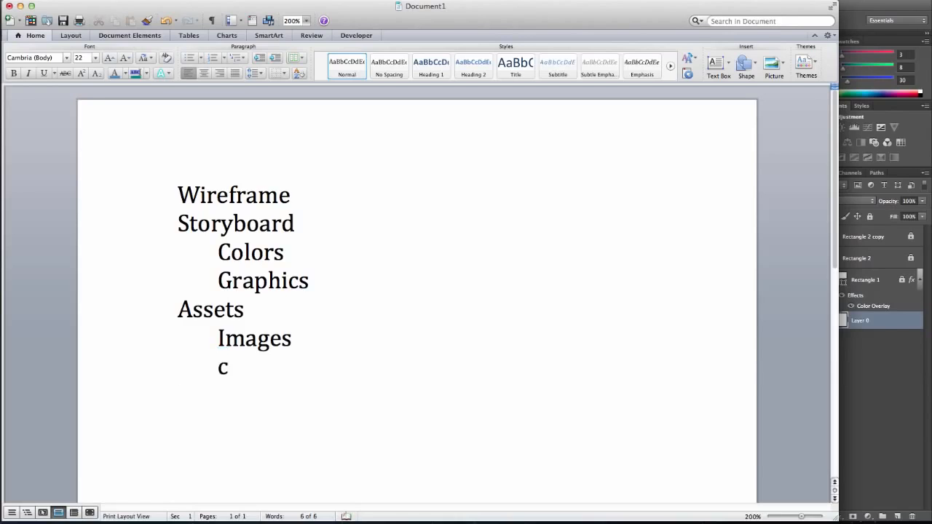
type("opy(text)")
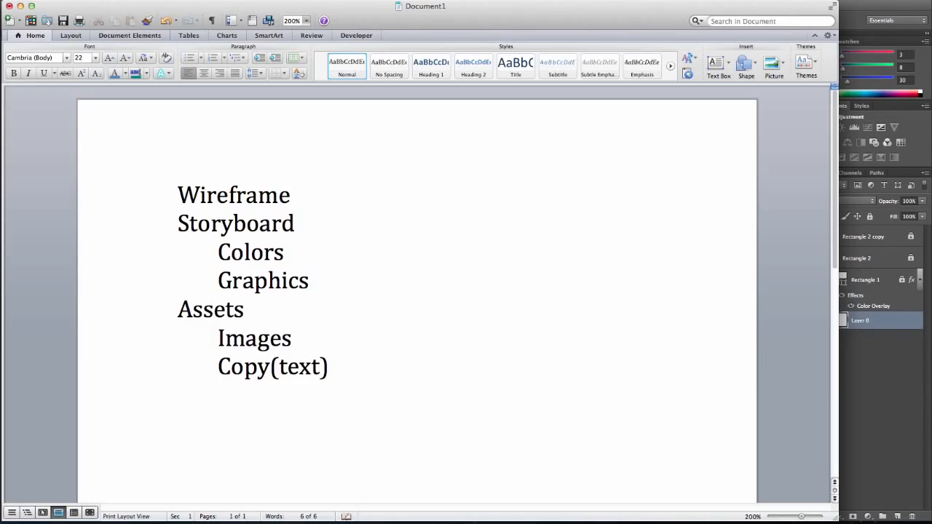
Add the unindented line "Create Page" at the end of the outline
key("Return")
type("Create")
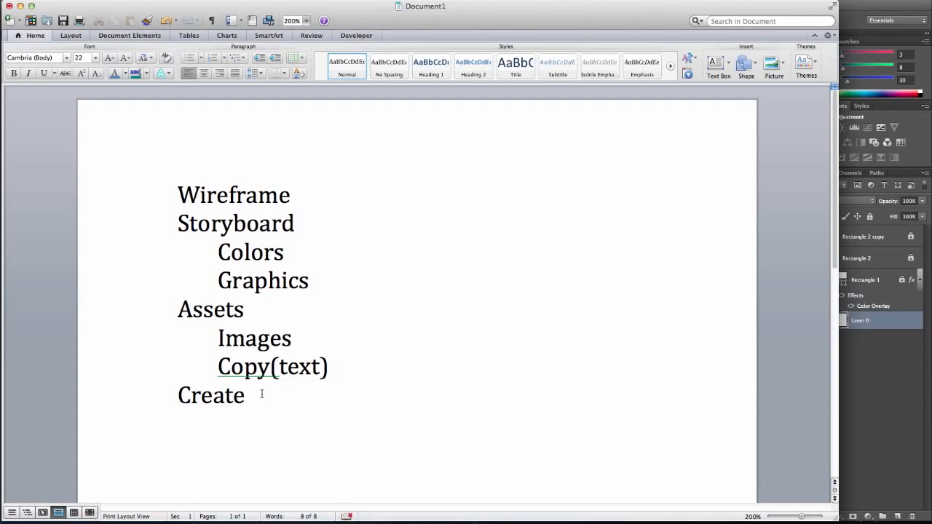
type("Page")
Switch to Photoshop and close the open widgets document
double_click(230, 286)
left_click(882, 375)
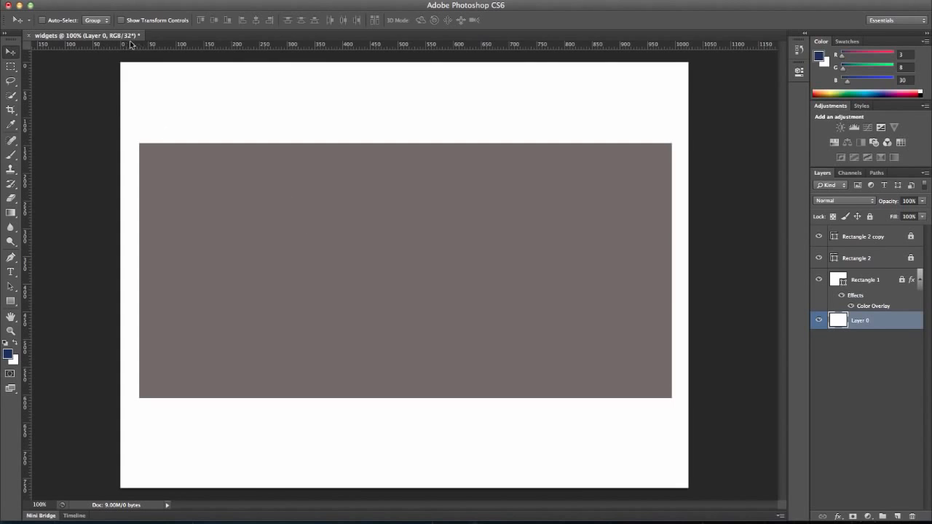
left_click(29, 36)
left_click(435, 180)
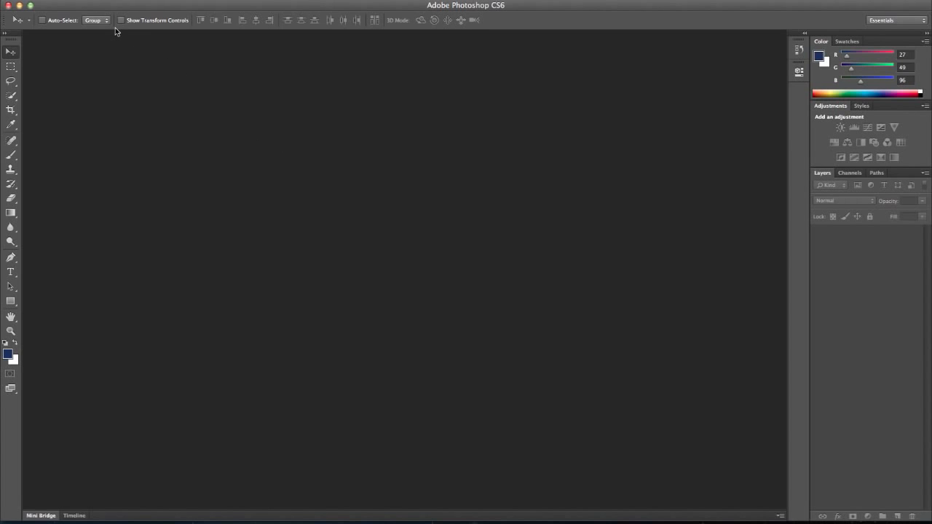
Create a new document named "widgets" at 1024 x 768 pixels, 72 pixels/inch, 32-bit RGB, with a white background
left_click(97, 0)
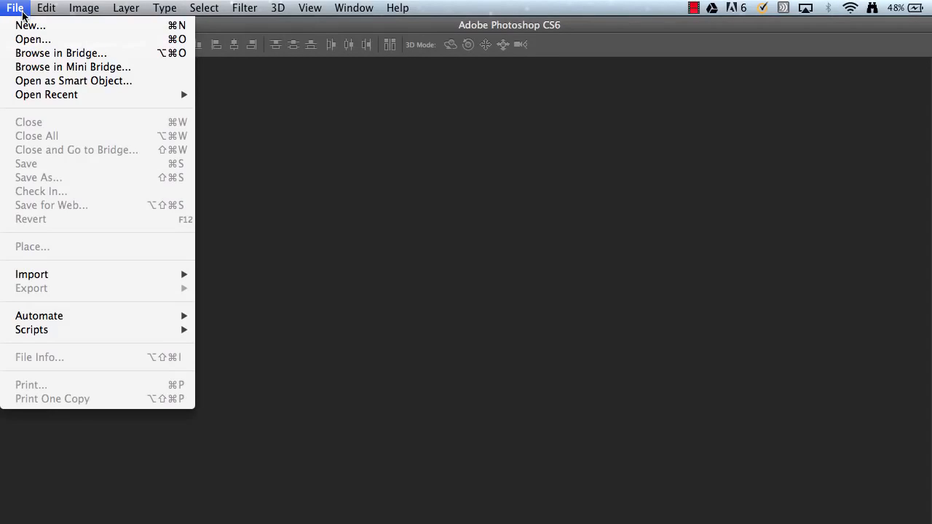
left_click(22, 24)
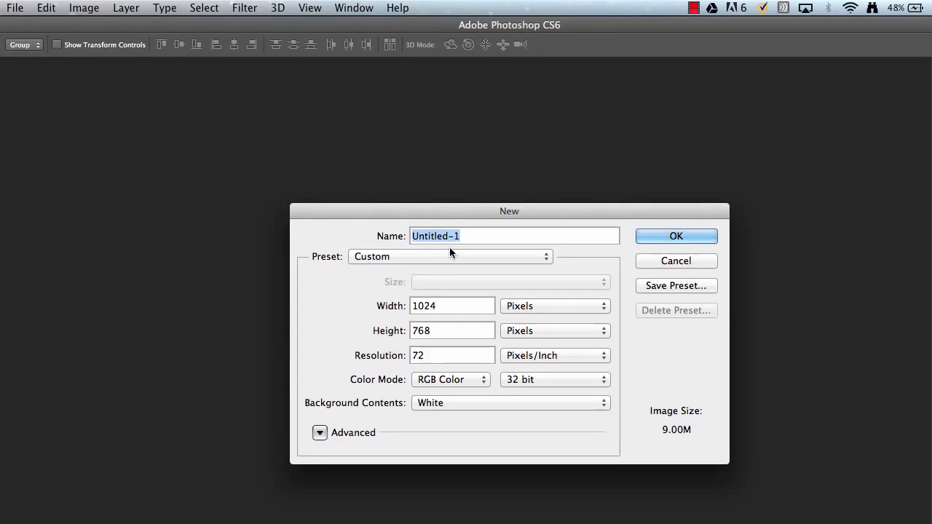
type("widget")
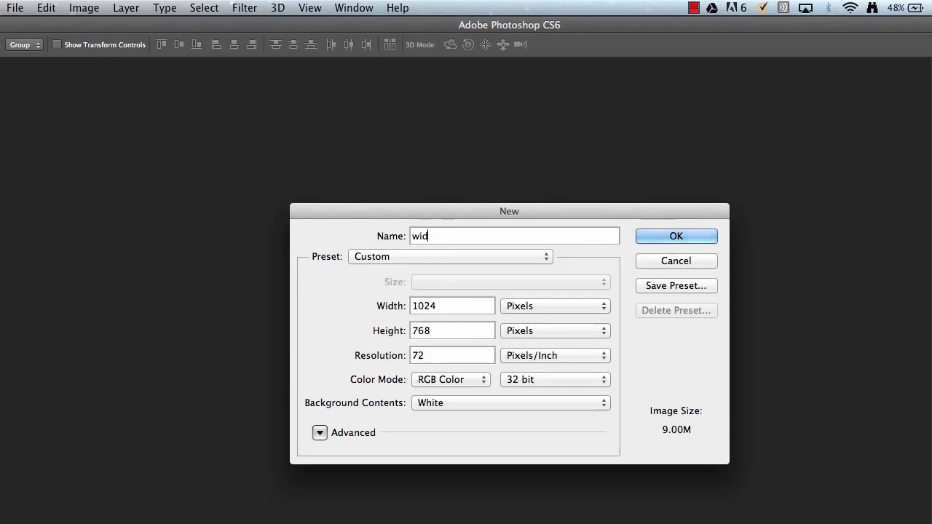
type("s")
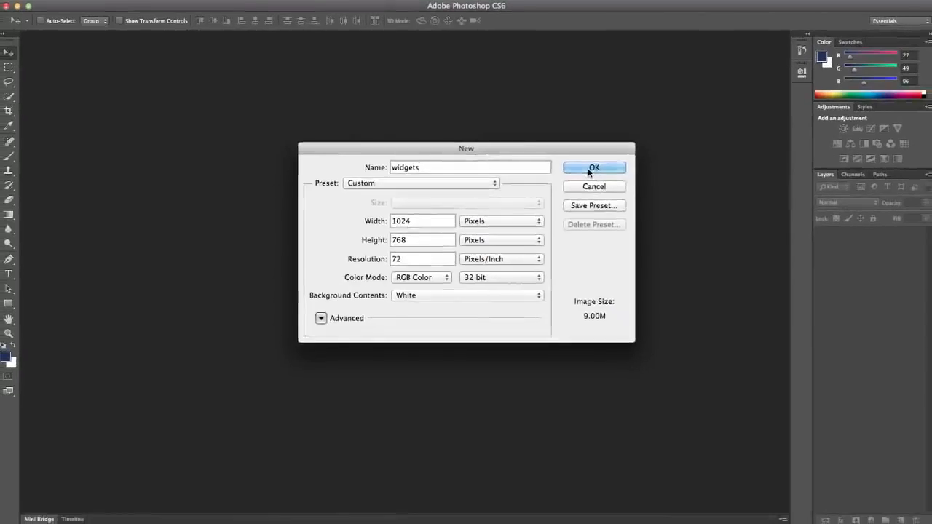
left_click(648, 215)
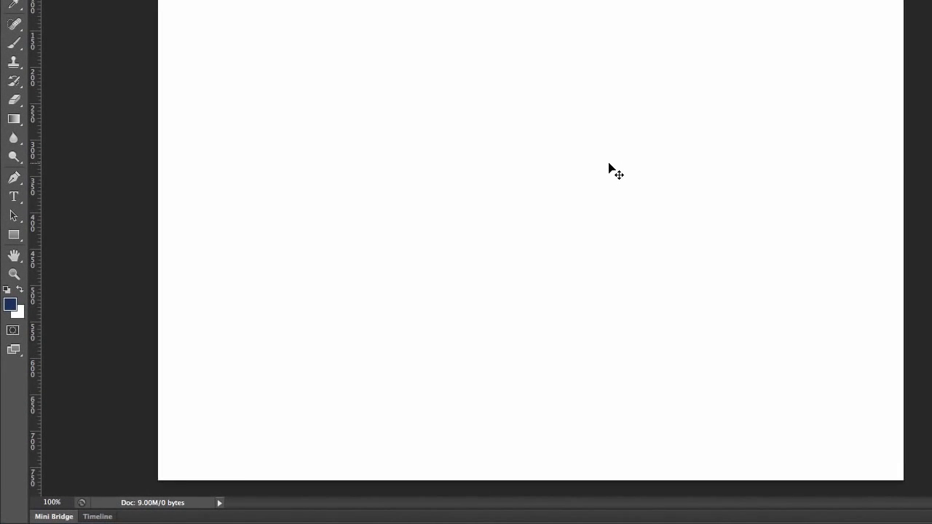
Set the foreground colour to a medium grey with R 53, G 54, B 57
left_click(14, 308)
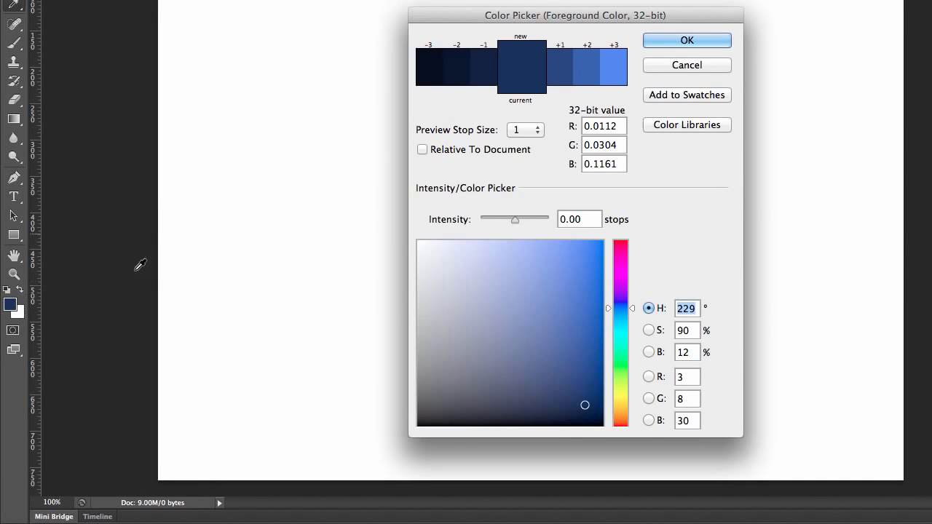
left_click(429, 385)
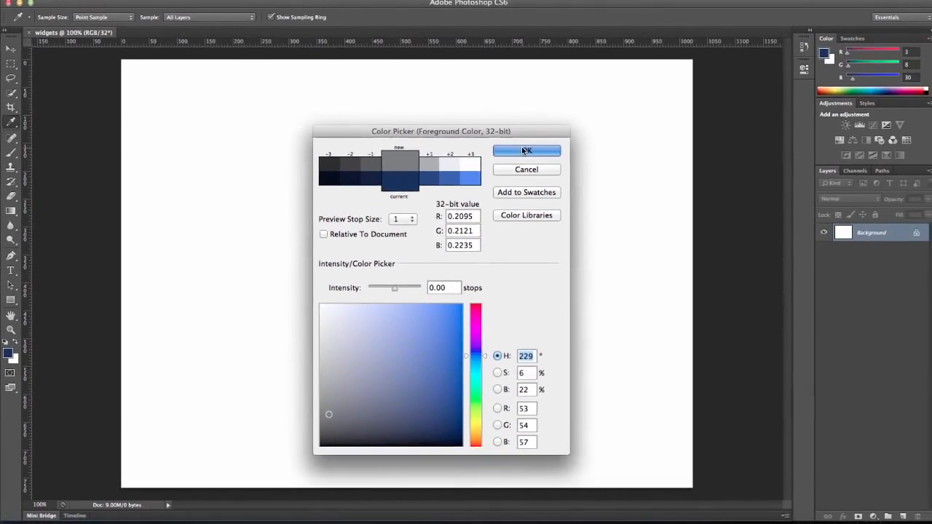
left_click(524, 150)
key("v")
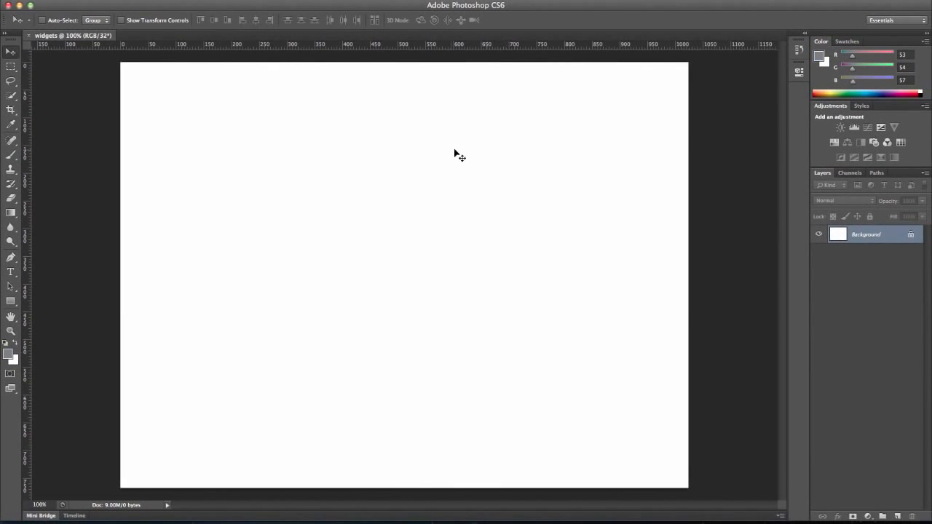
Create a grey rectangle shape 960 px wide and 750 px high on the canvas
left_click(11, 302)
left_click(219, 220)
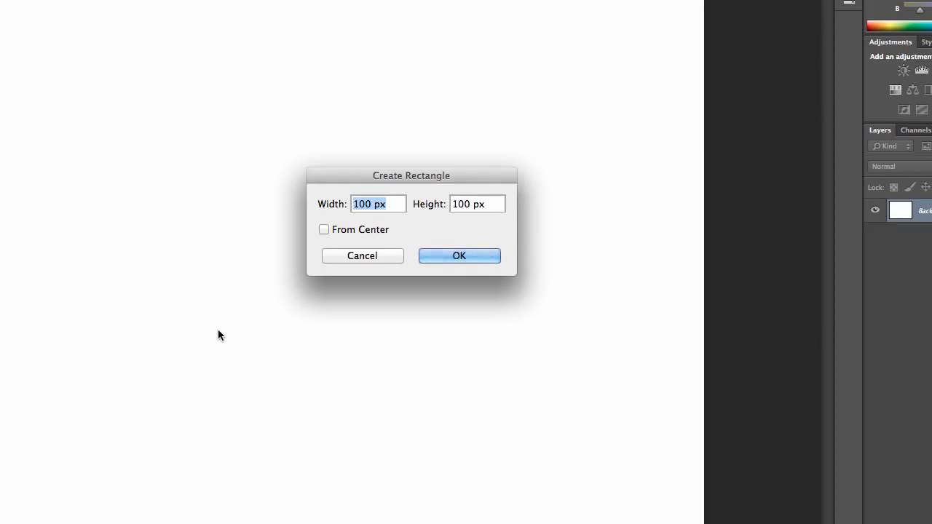
type("960")
key("Tab")
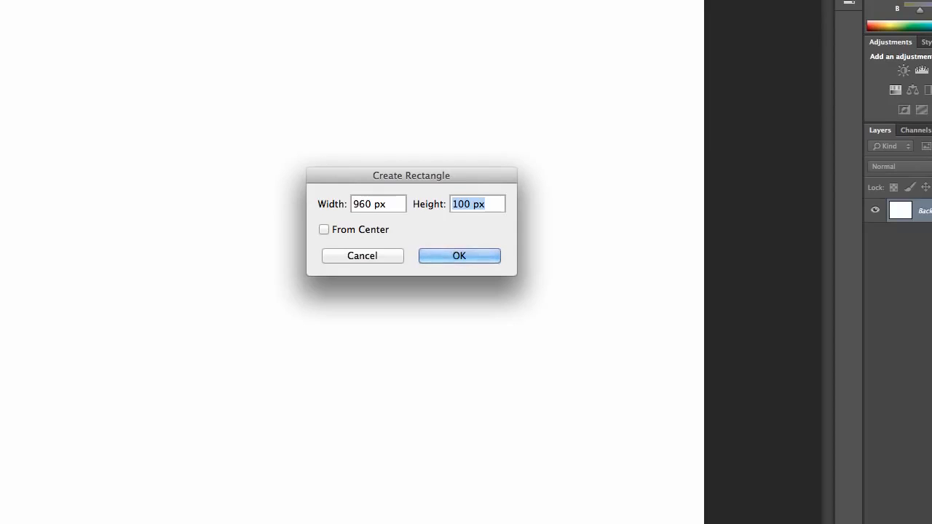
type("750")
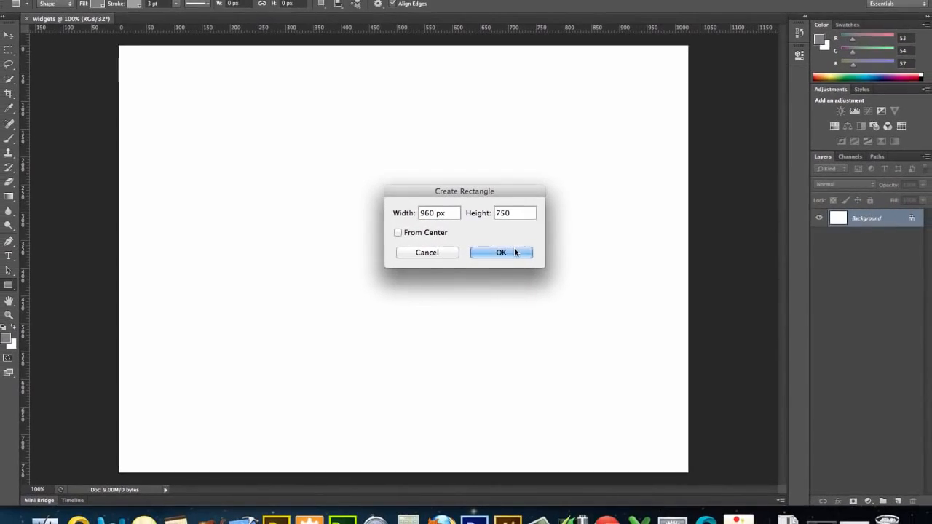
left_click(460, 256)
left_click_drag(519, 251, 477, 240)
key("super+z")
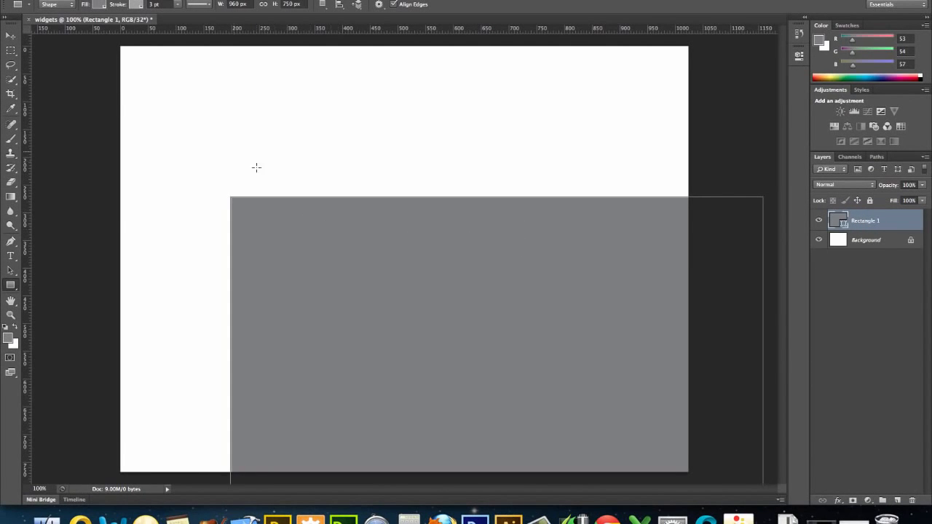
Move the rectangle so it sits inside the canvas with even white margins on both sides
left_click(11, 36)
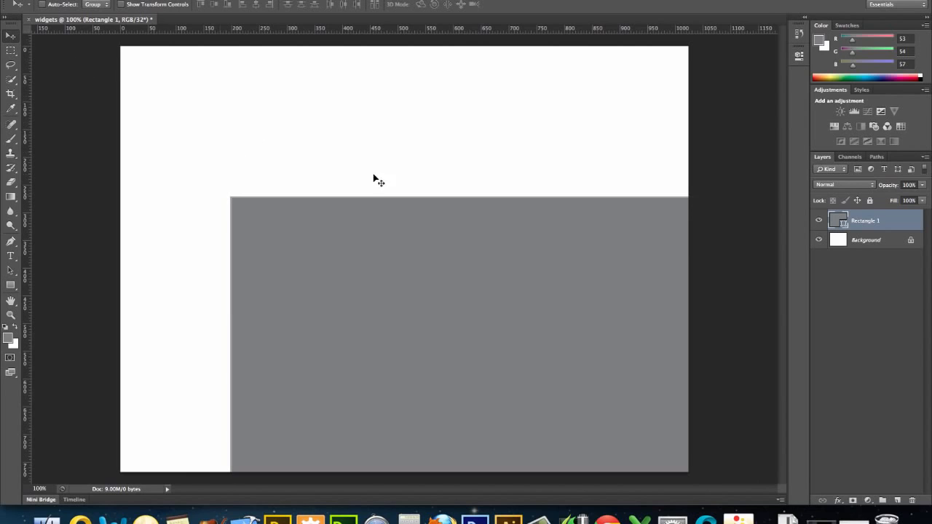
left_click_drag(474, 269, 384, 120)
key("Up")
key("Up")
key("Up")
key("Up")
key("Up")
key("Up")
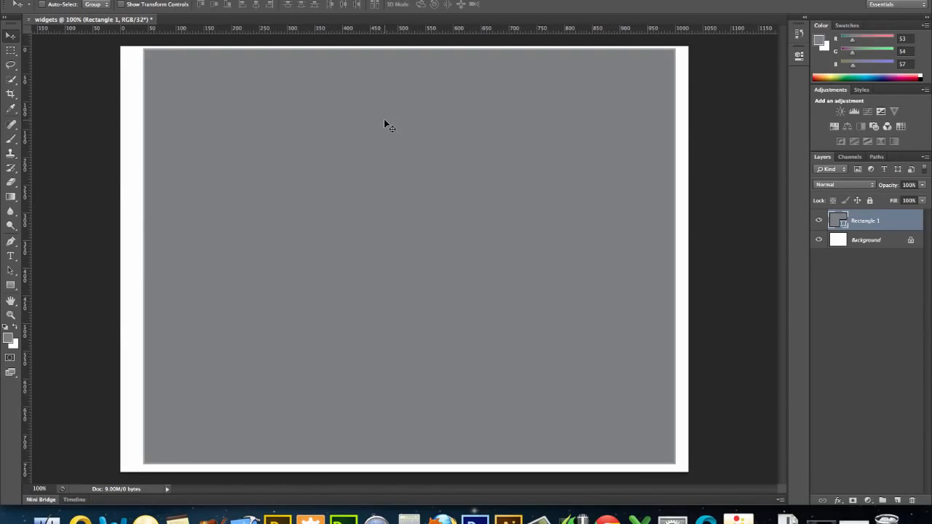
key("Left")
key("Left")
key("Left")
key("Left")
key("Left")
key("Left")
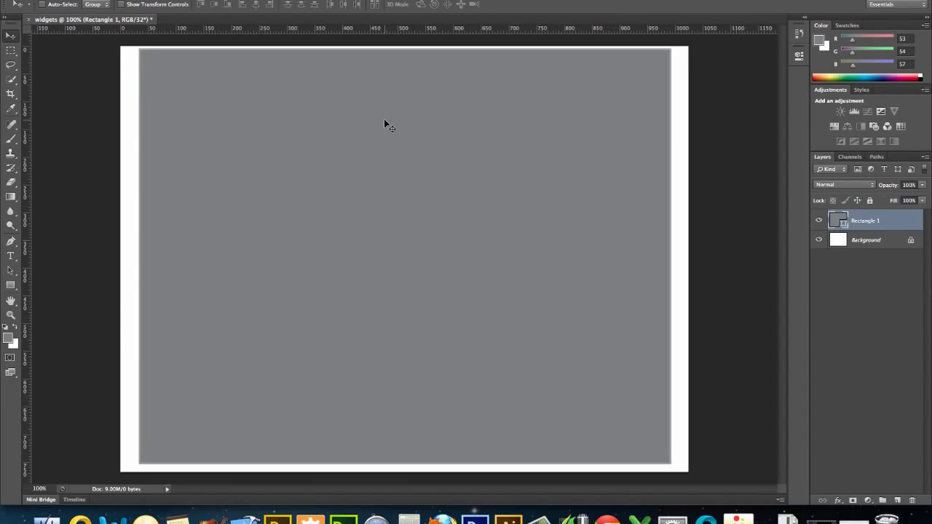
key("Left")
key("Right")
Rename the rectangle's layer as "Container" and lock all of its properties
double_click(872, 221)
type("Glntainer")
key("Return")
left_click(870, 200)
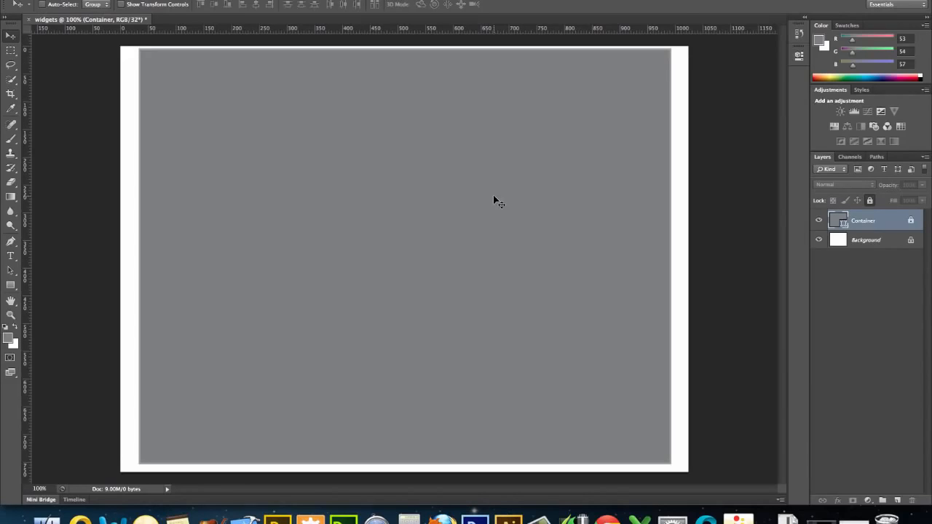
Set the foreground colour to white by raising the current grey's intensity to +3.00 stops
left_click(7, 338)
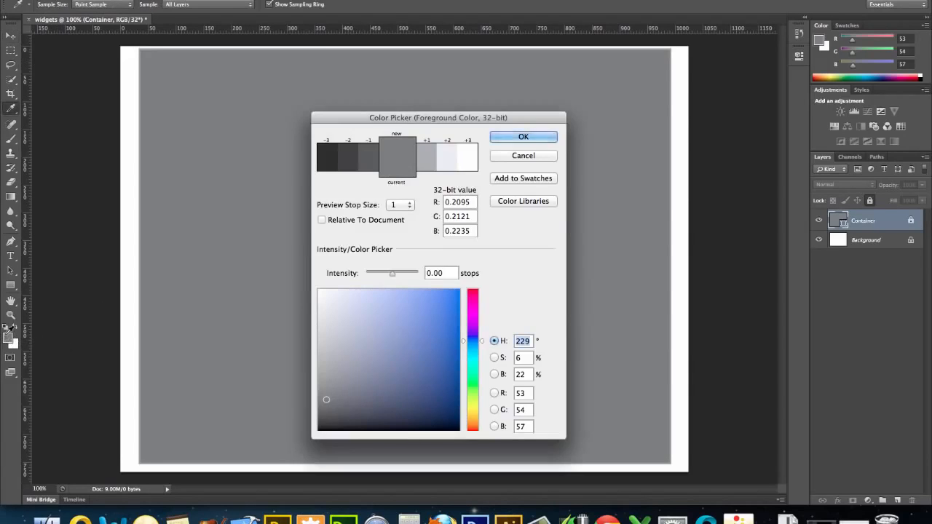
left_click(448, 160)
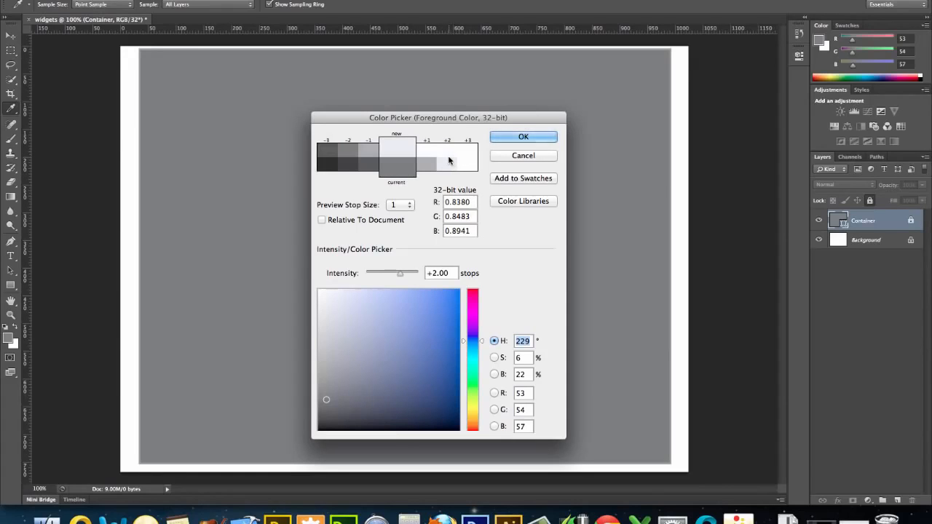
left_click(443, 154)
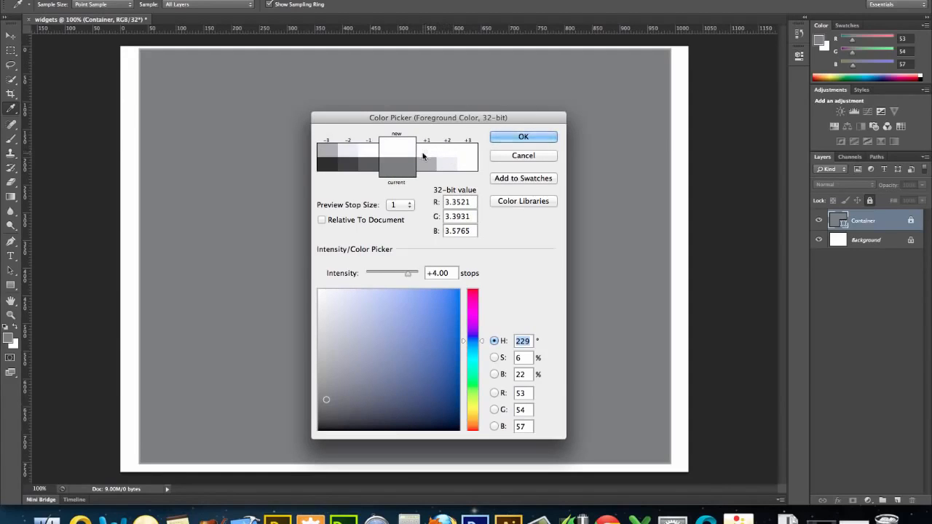
left_click(348, 158)
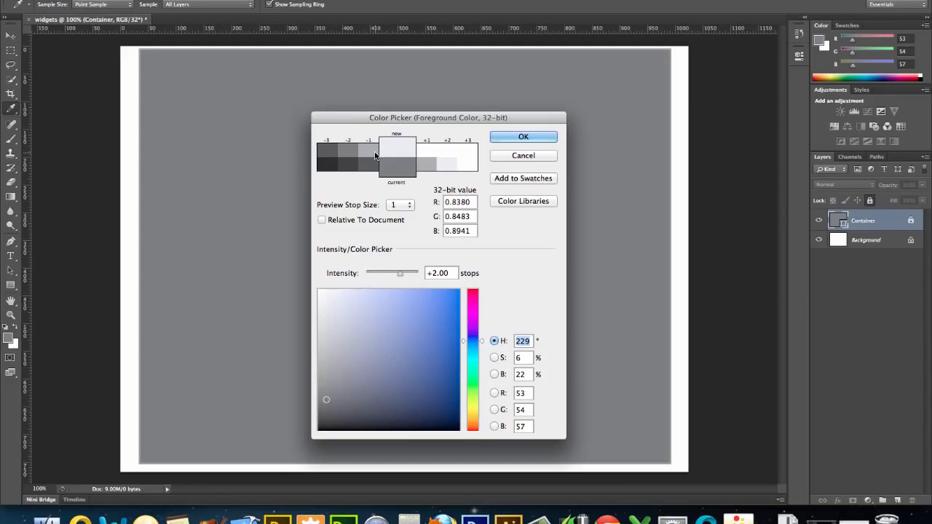
left_click(427, 153)
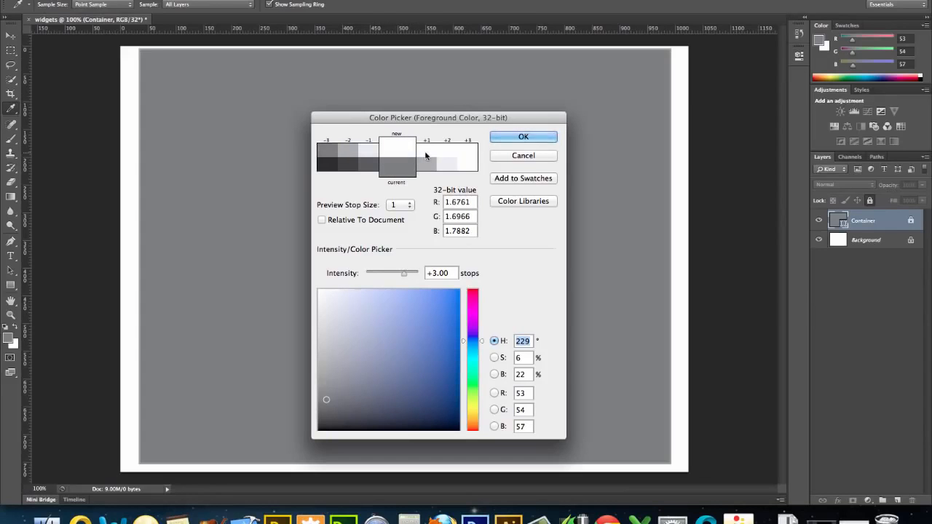
left_click(509, 140)
key("v")
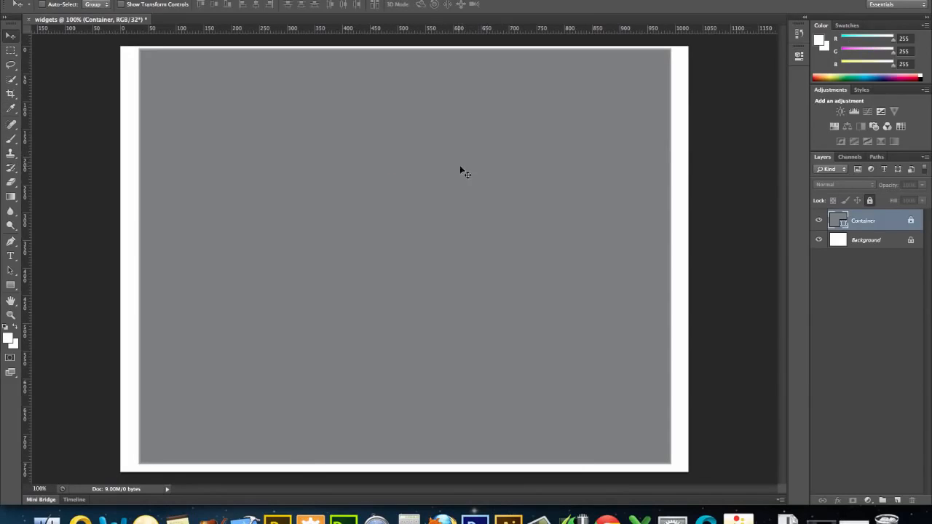
Create a rectangle shape 950 px wide and 120 px high over the container and fill it with light grey
left_click(11, 285)
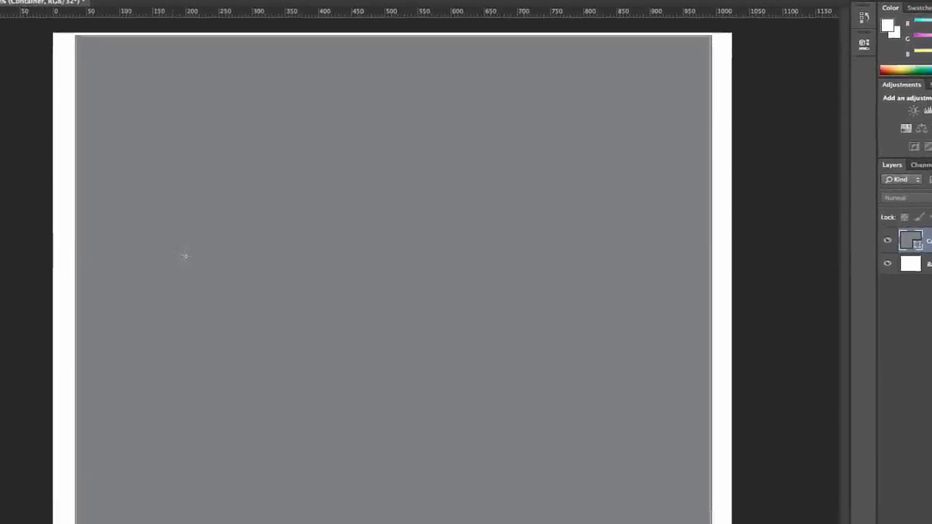
left_click(227, 150)
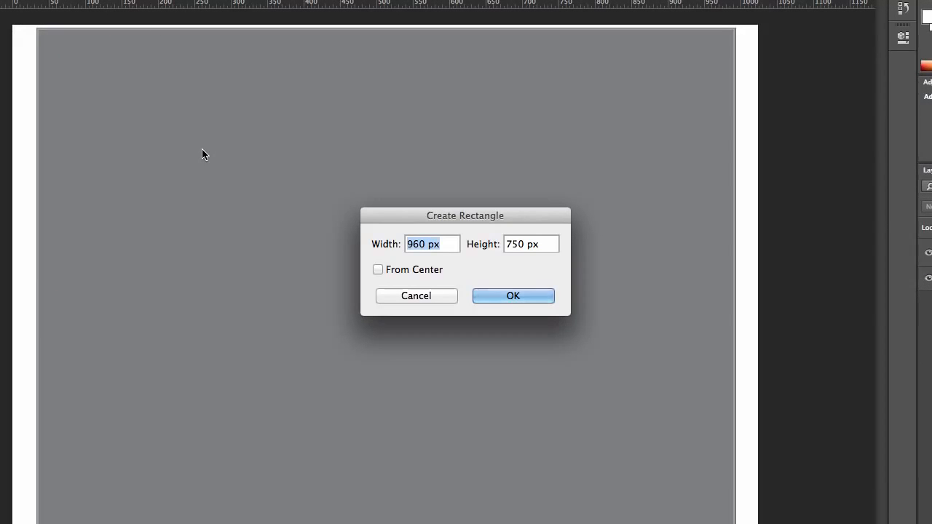
type("950")
key("Tab")
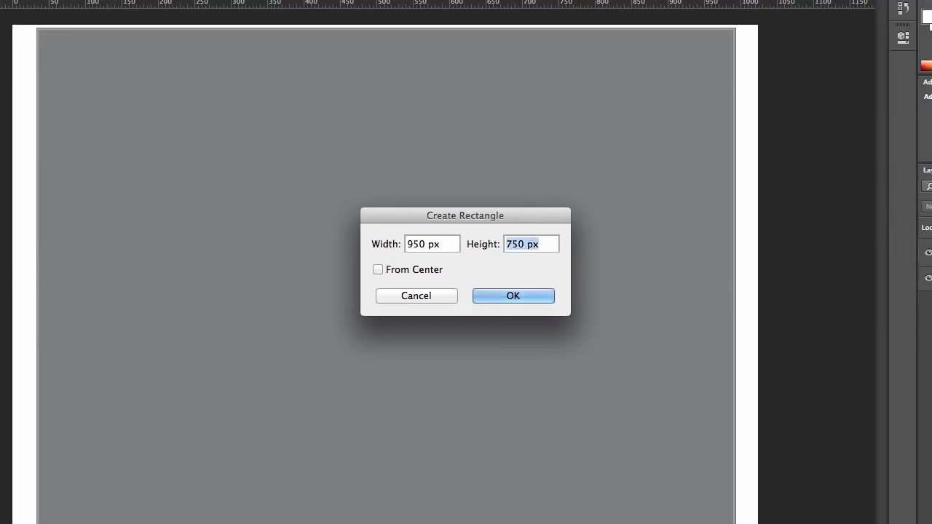
type("120")
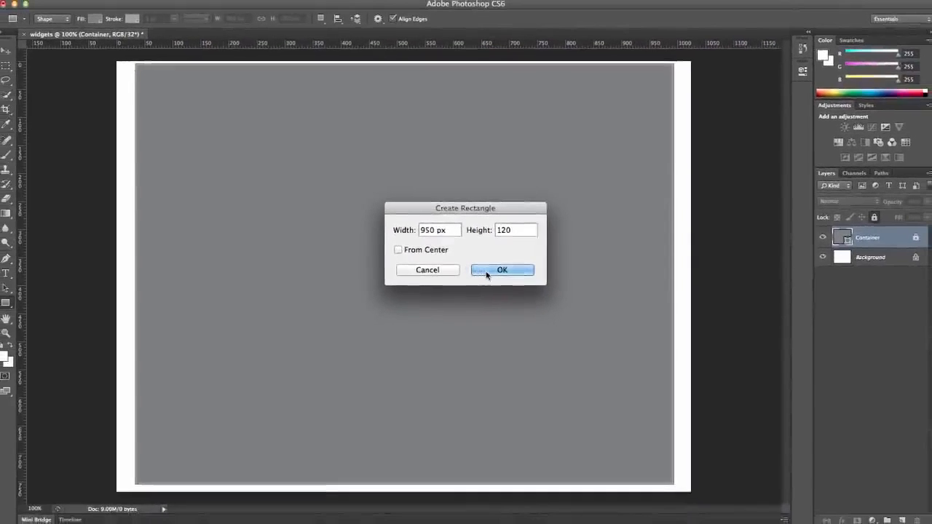
left_click(499, 296)
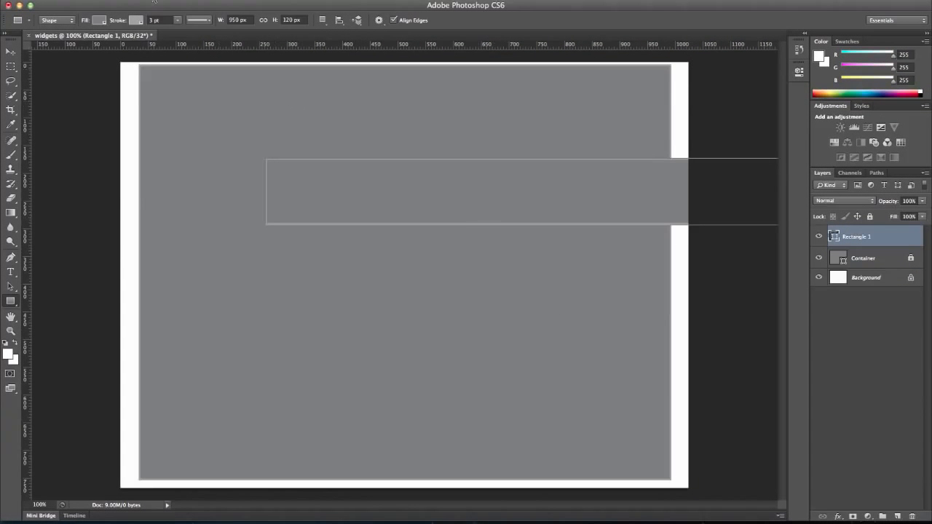
left_click(102, 20)
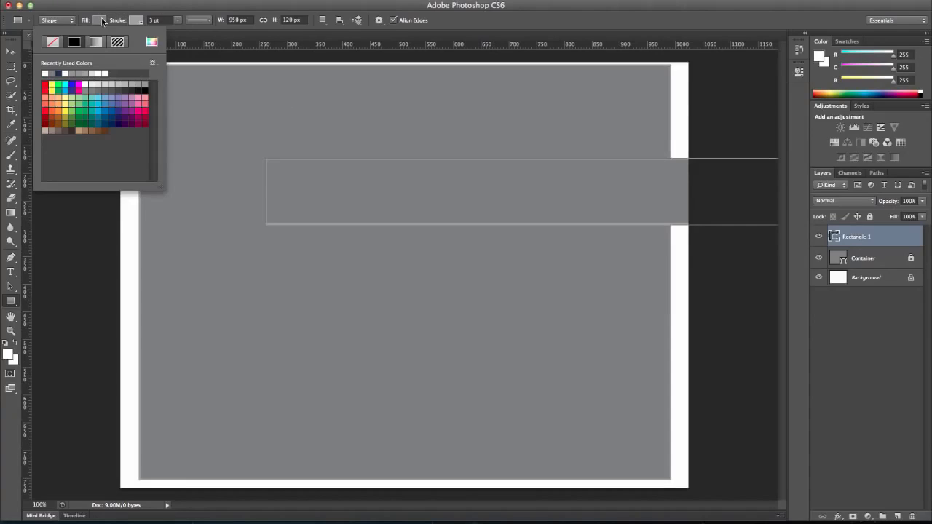
left_click(98, 85)
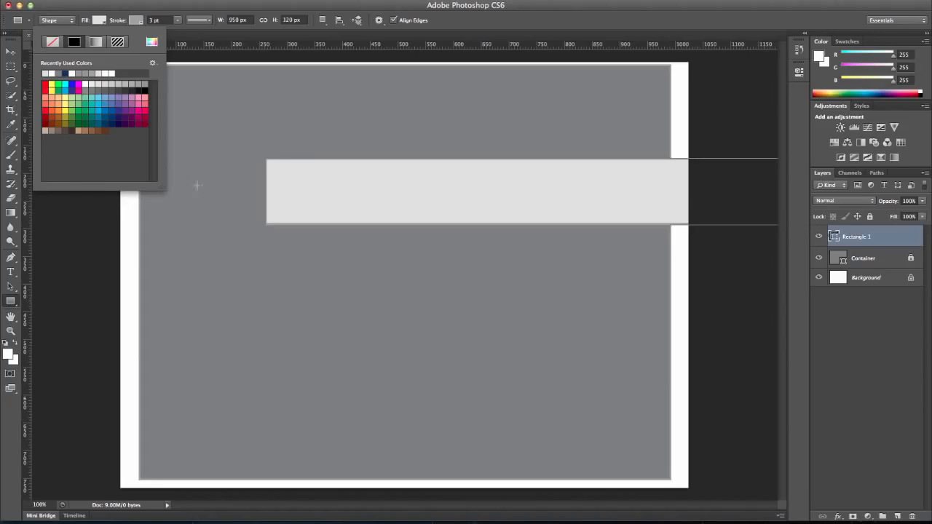
Move the light grey rectangle to the container's top edge, leaving even margins at its sides
left_click(10, 51)
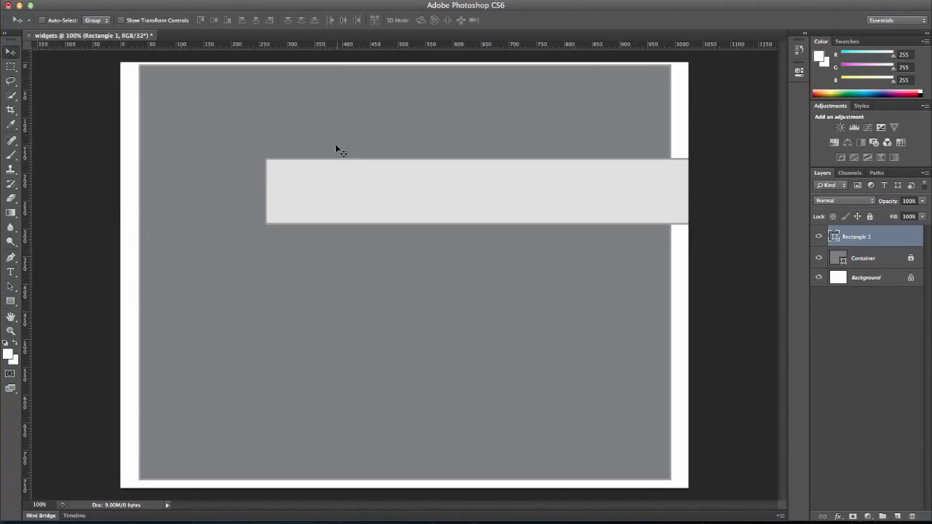
left_click_drag(343, 182, 218, 87)
key("Right")
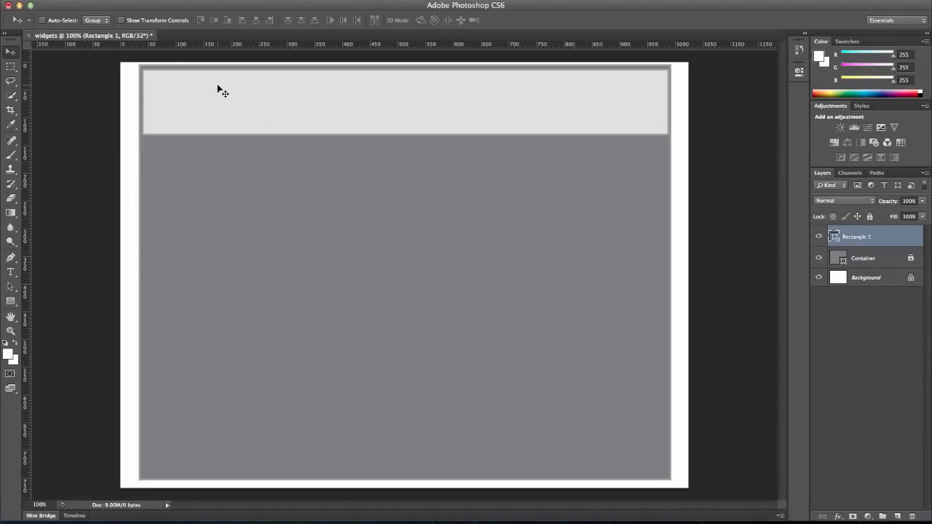
key("Left")
Rename the top rectangle's layer as "Header" and lock all of its properties
double_click(859, 236)
type("H")
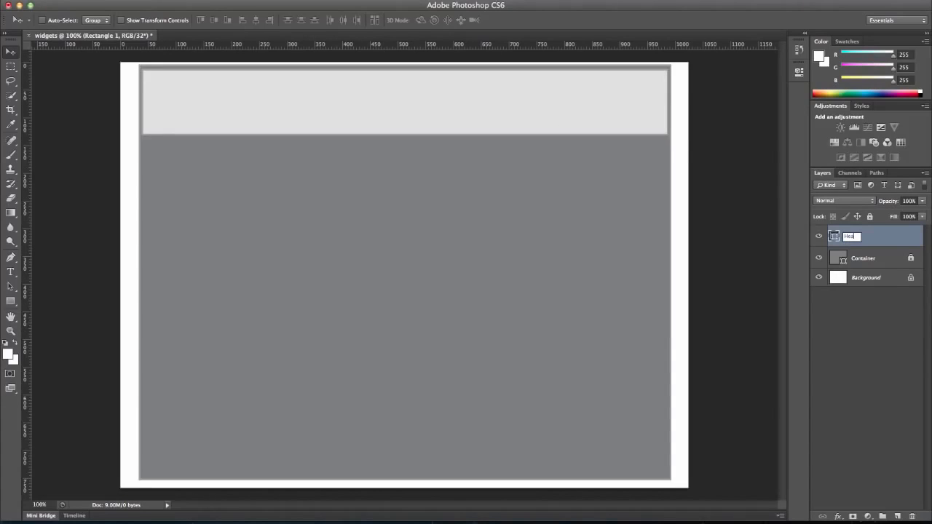
type("eader")
key("Return")
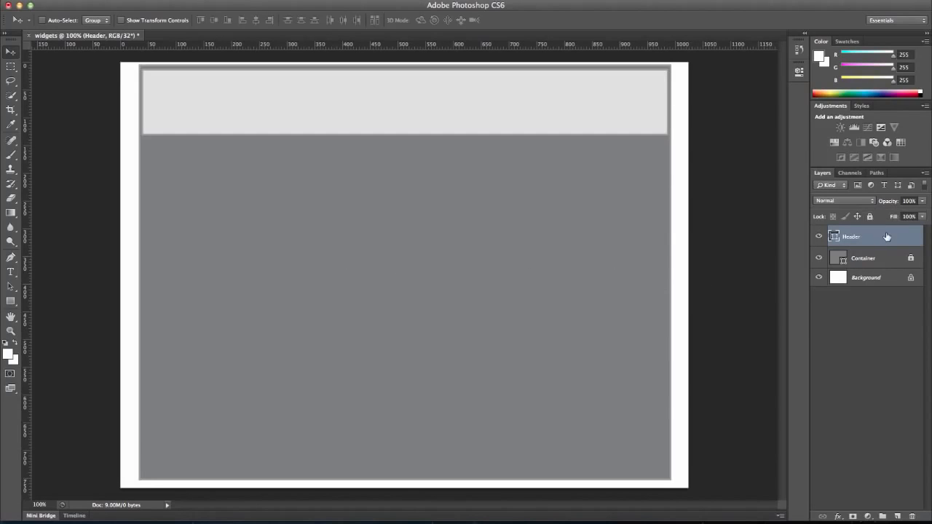
left_click(870, 217)
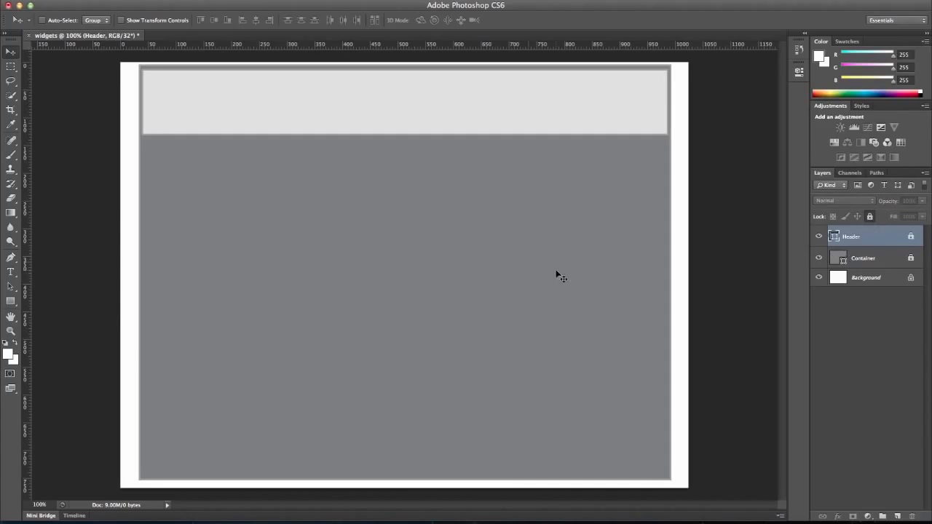
Create a second light grey rectangle 950 px wide and 90 px high in the container's lower part
left_click(10, 301)
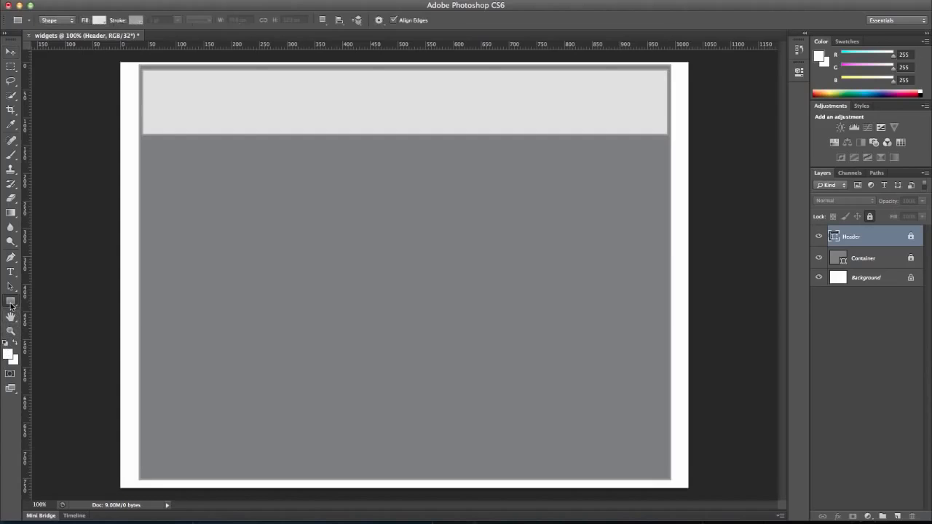
left_click(248, 342)
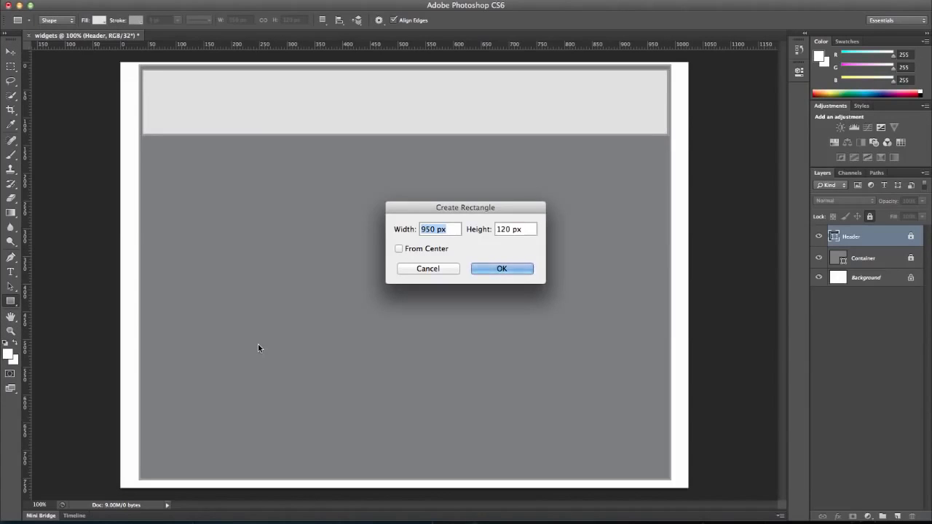
key("Tab")
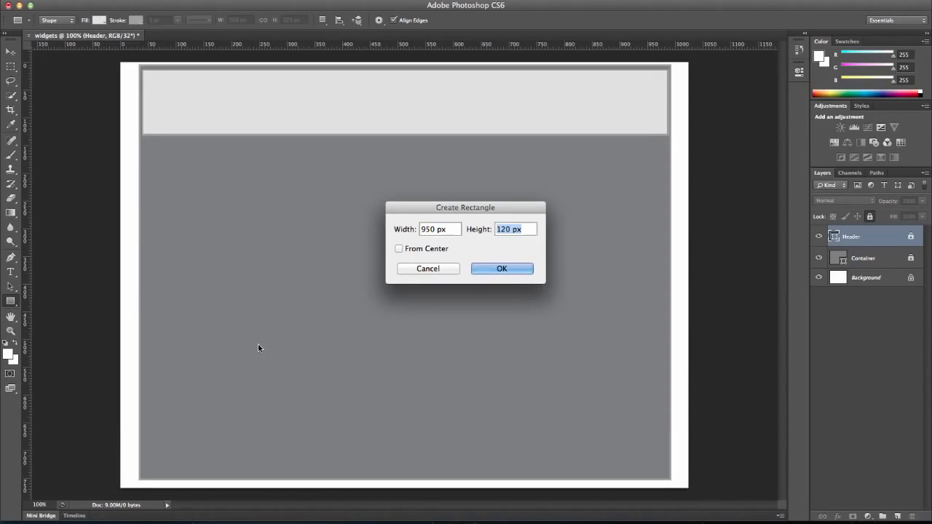
type("90")
left_click(489, 269)
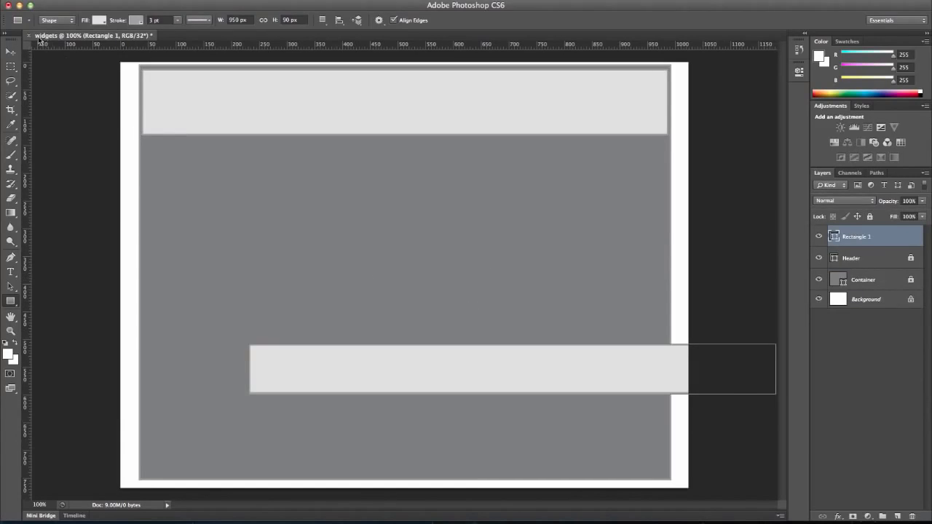
Move the 90 px high rectangle to the container's bottom edge, aligned horizontally with the header
left_click(10, 52)
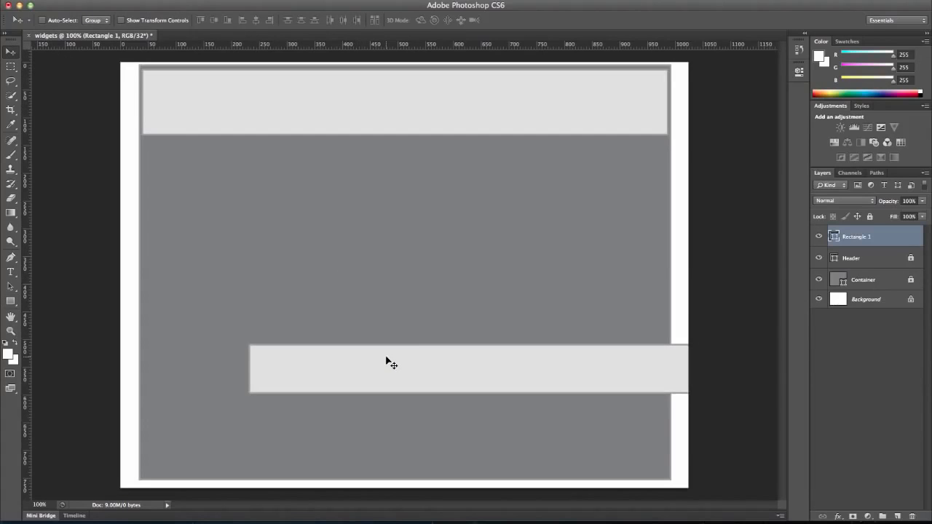
left_click_drag(386, 358, 286, 431)
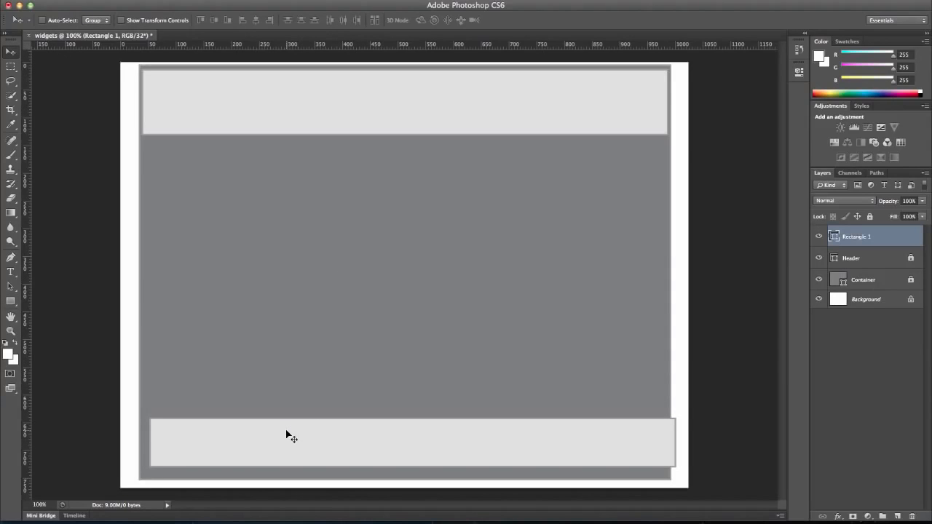
key("Left")
key("Left")
key("Left")
key("Left")
key("Left")
key("Left")
key("Left")
key("Left")
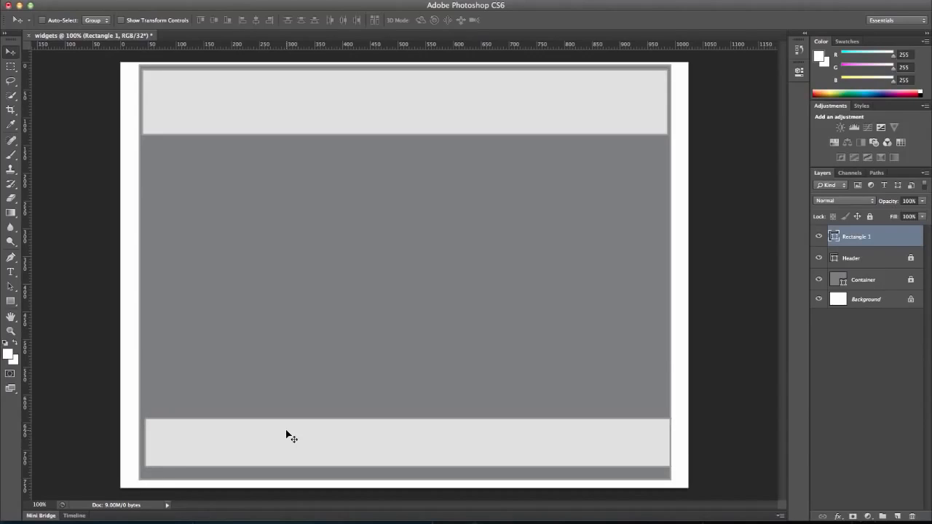
key("Left")
key("Left")
key("Left")
key("Left")
key("Down")
key("Down")
key("Down")
key("Down")
key("Down")
key("Down")
key("Down")
key("Down")
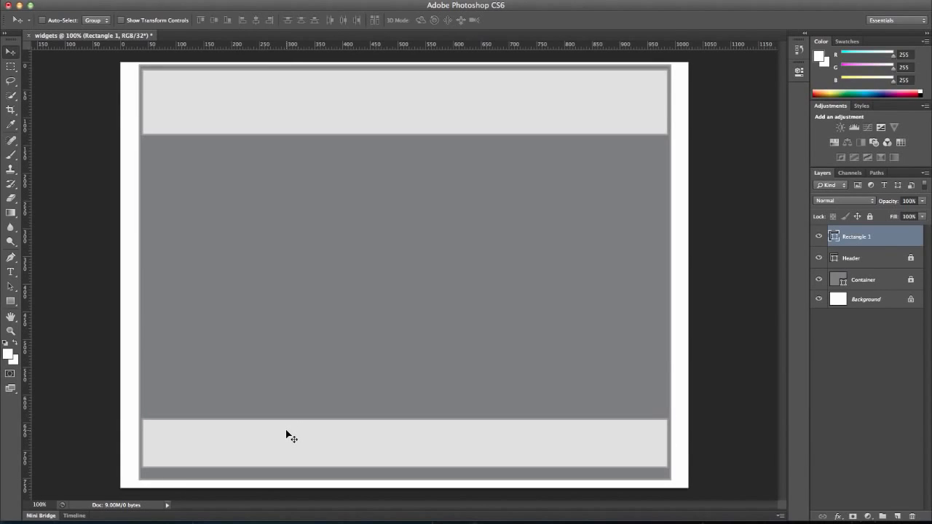
key("Down")
key("Down")
key("Down")
key("Down")
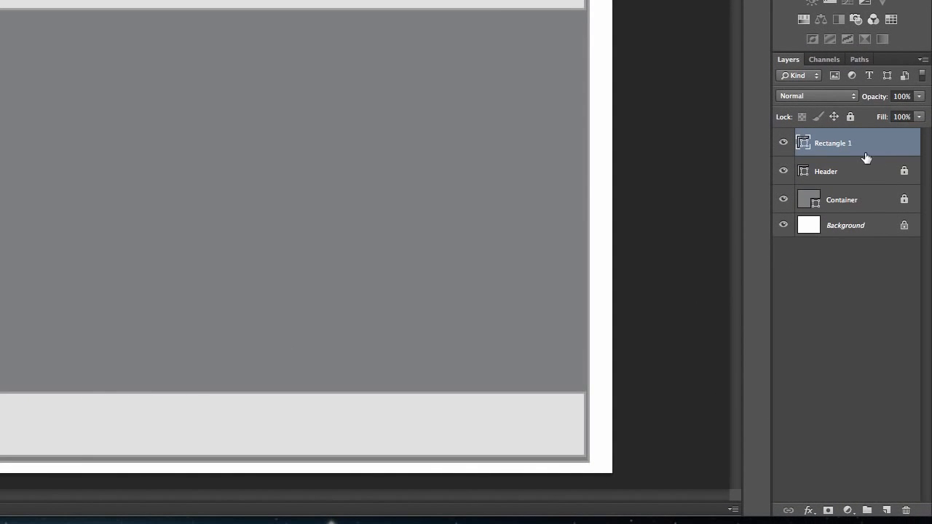
Rename the bottom rectangle's layer as "footer" and nudge the shape slightly further down in the container
double_click(842, 144)
key("BackSpace")
key("Return")
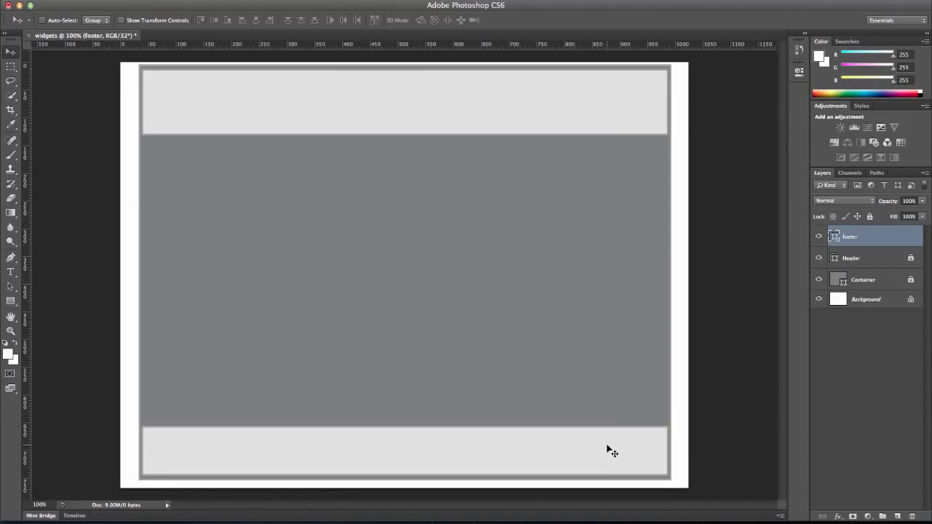
key("Down")
key("Down")
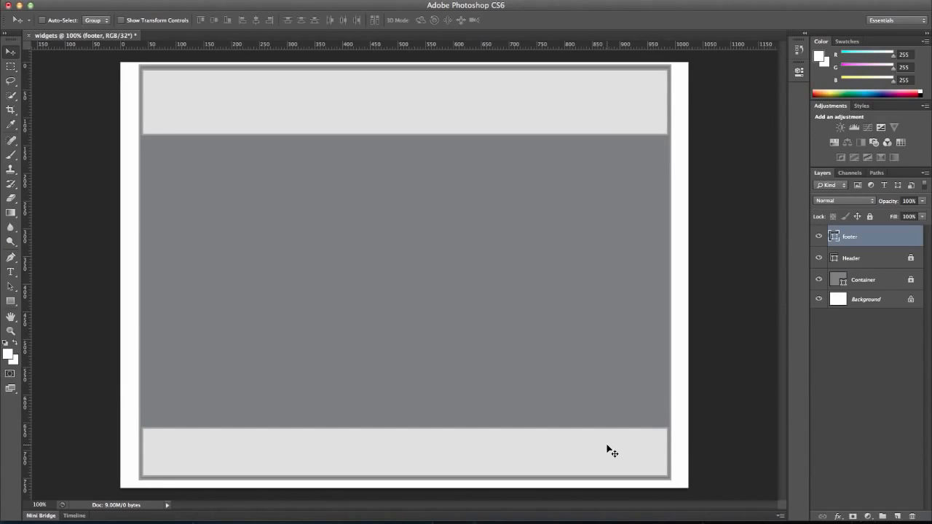
key("Down")
Create a light grey rectangle 160 px wide and 600 px high, starting in the area between header and footer
left_click(11, 301)
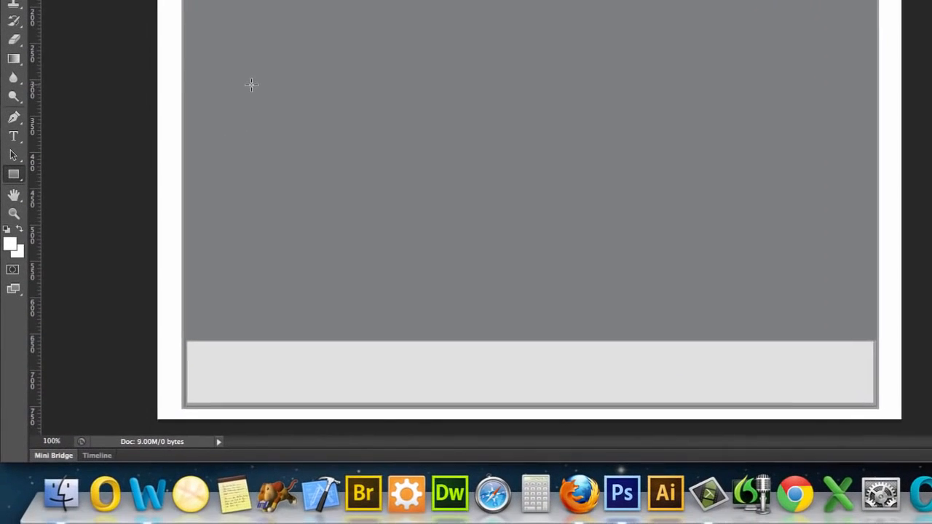
left_click(214, 182)
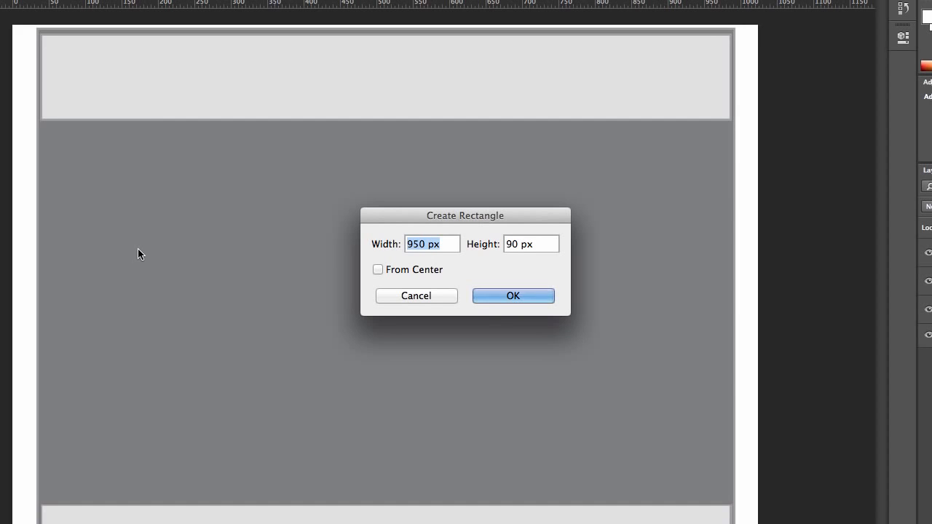
type("160")
key("Tab")
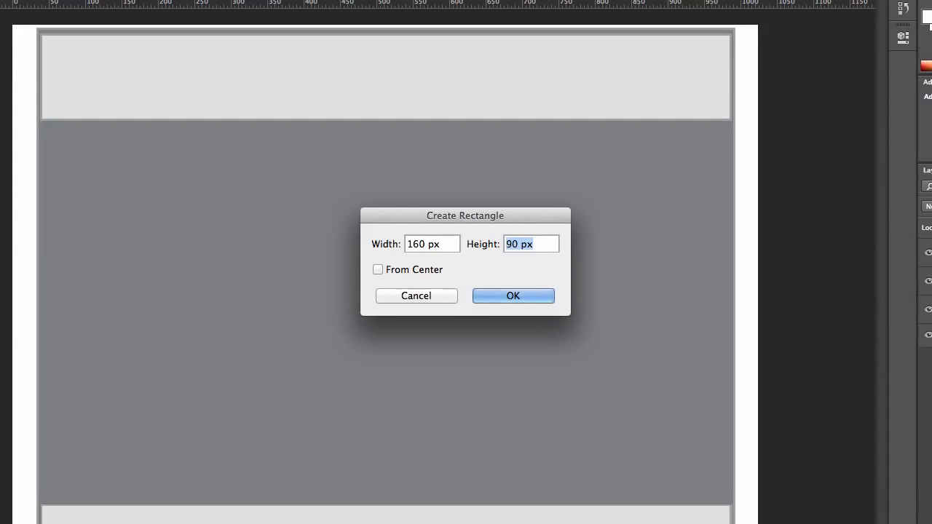
type("600")
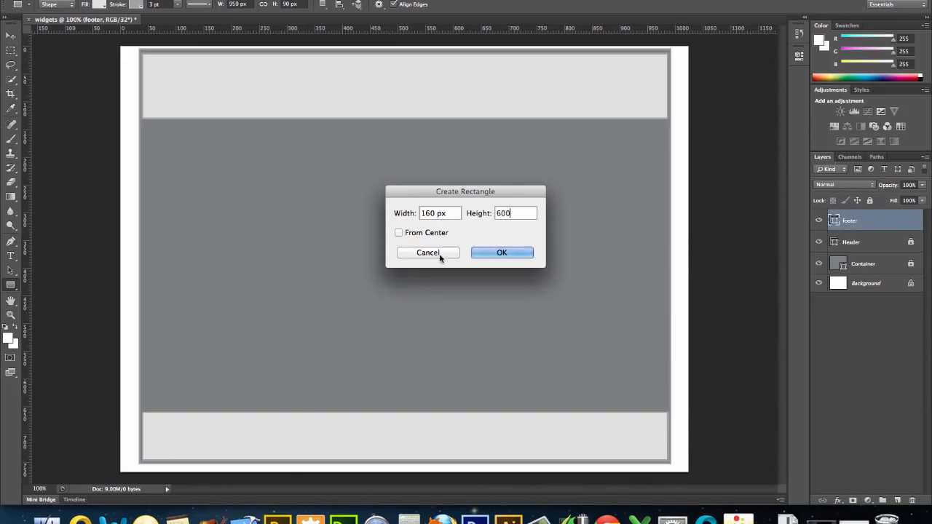
left_click(494, 250)
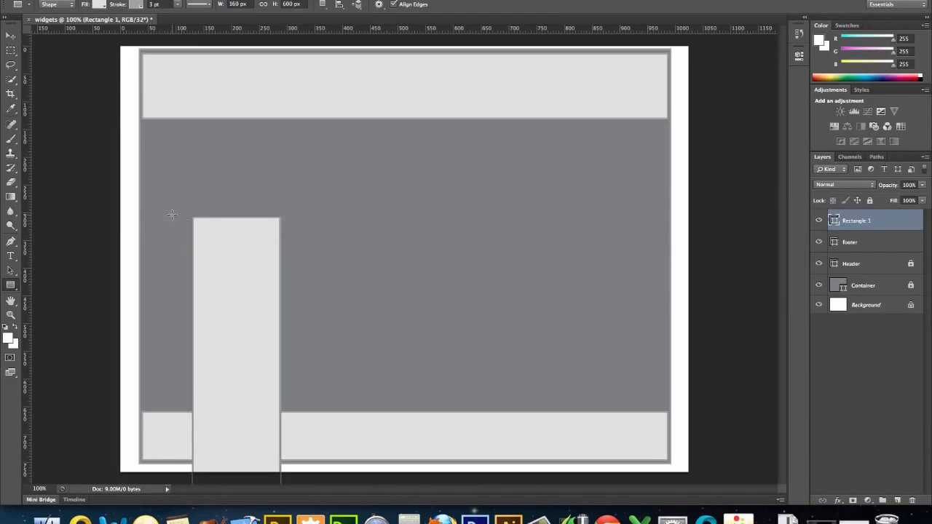
Move the 160 px wide rectangle against the container's left edge, directly below the header
left_click(12, 37)
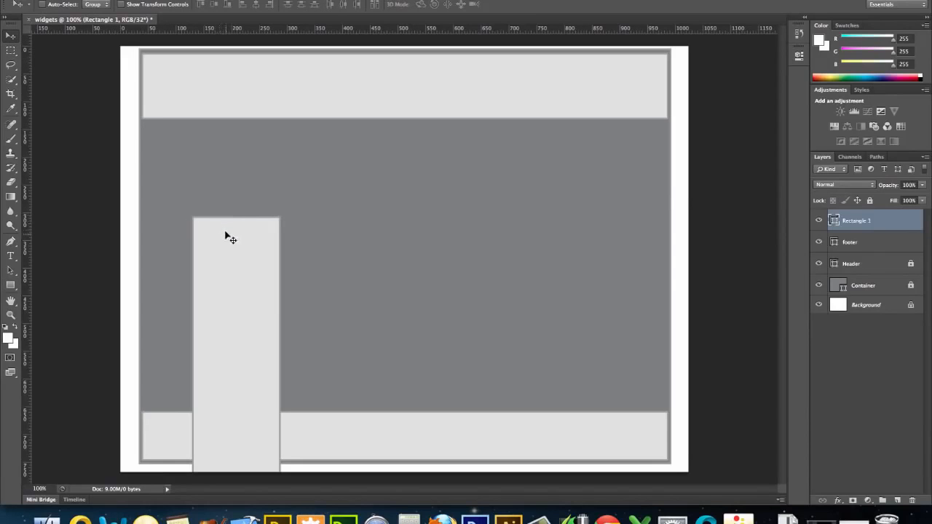
left_click_drag(227, 242, 179, 140)
key("Left")
key("Left")
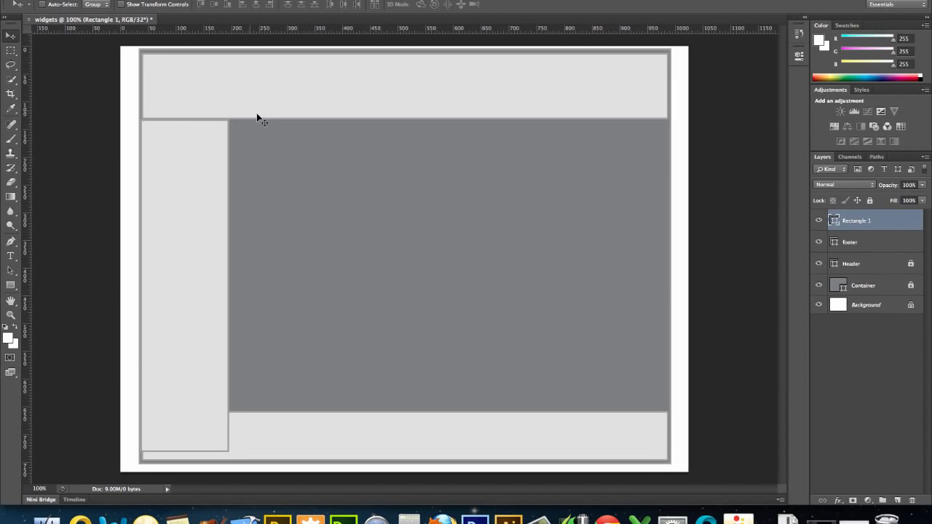
Shorten the left column rectangle from its lower edge to about 88% height so it ends at the footer, and apply the transformation
left_click(168, 3)
left_click_drag(185, 451, 185, 410)
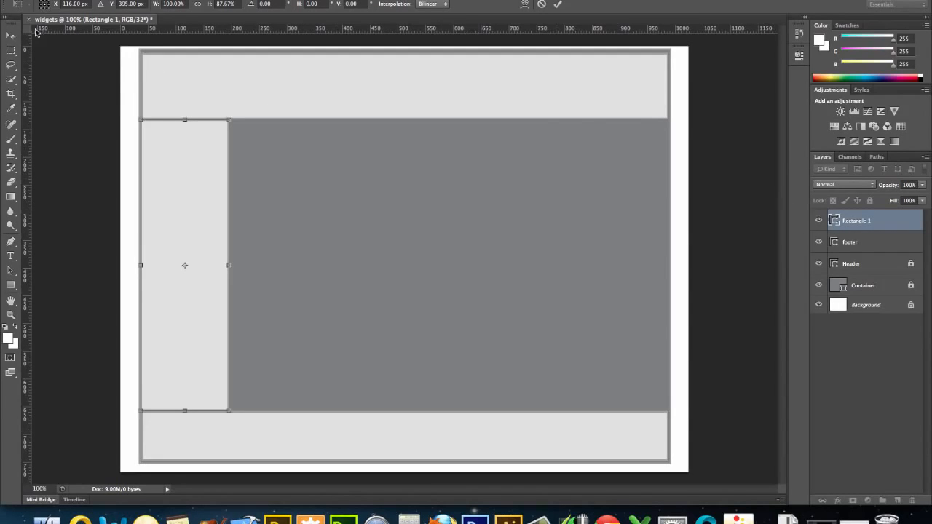
left_click(11, 35)
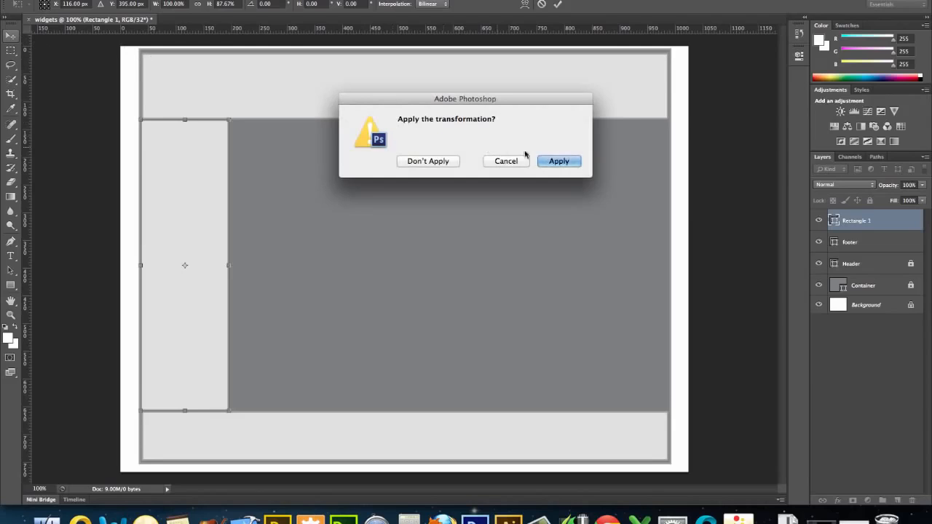
left_click(554, 162)
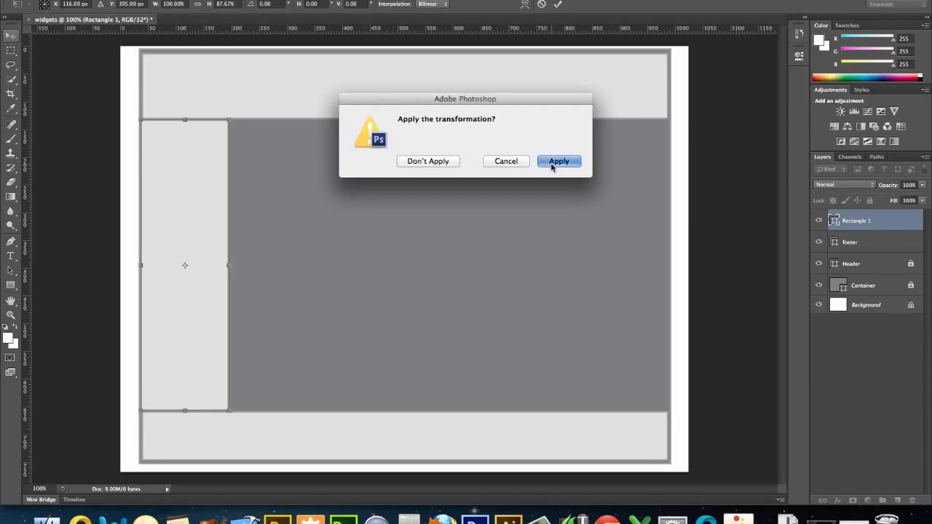
Rename the left column's layer as "sidebar" and lock both the sidebar and footer layers
double_click(866, 221)
type("sidebar")
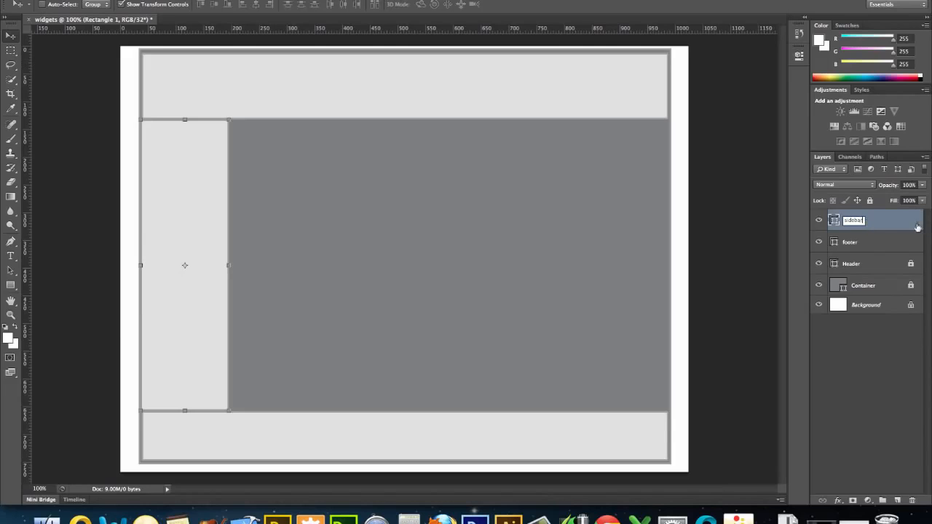
key("Return")
left_click(870, 200)
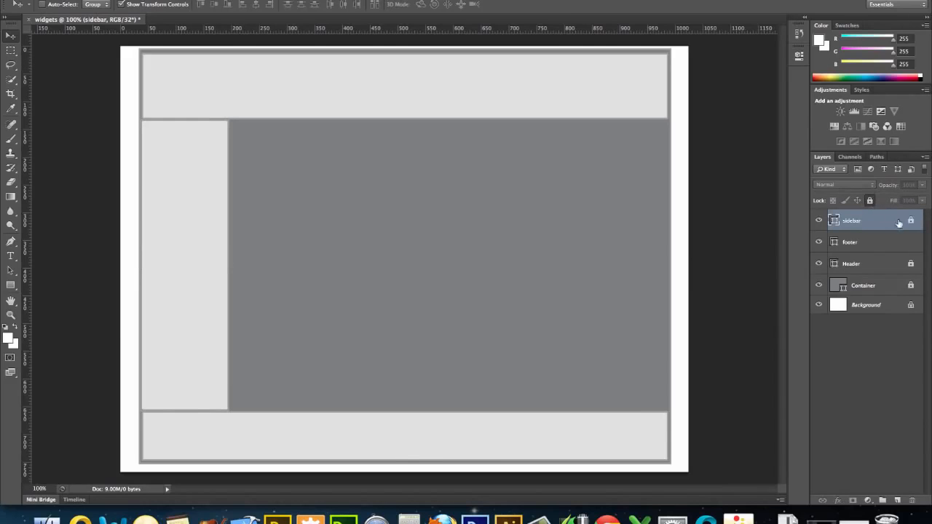
left_click(908, 244)
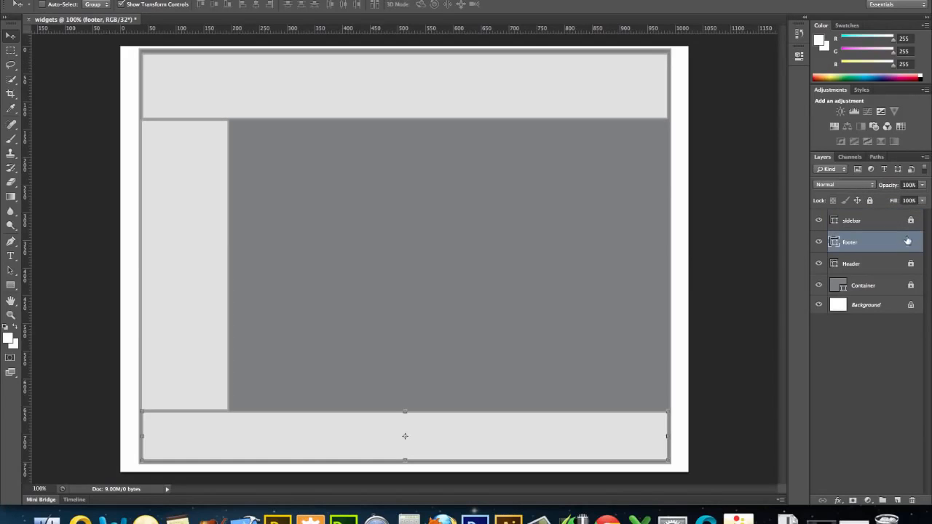
left_click(870, 201)
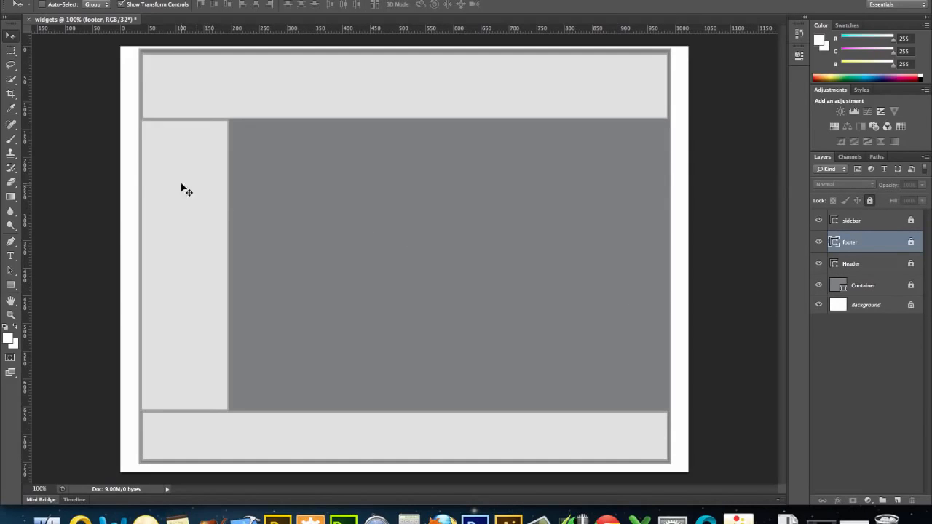
Create a light grey rectangle 820 px wide and 570 px high, starting in the empty area beside the sidebar
left_click(11, 285)
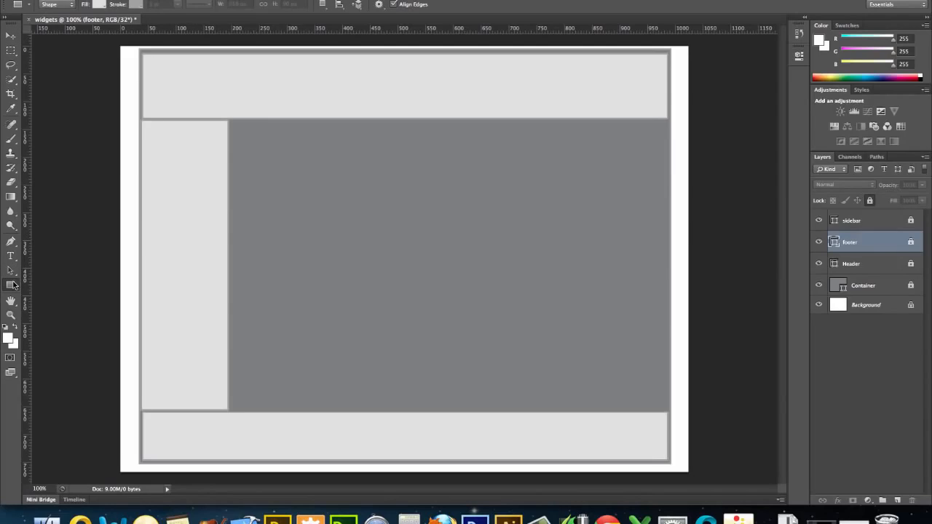
left_click(276, 215)
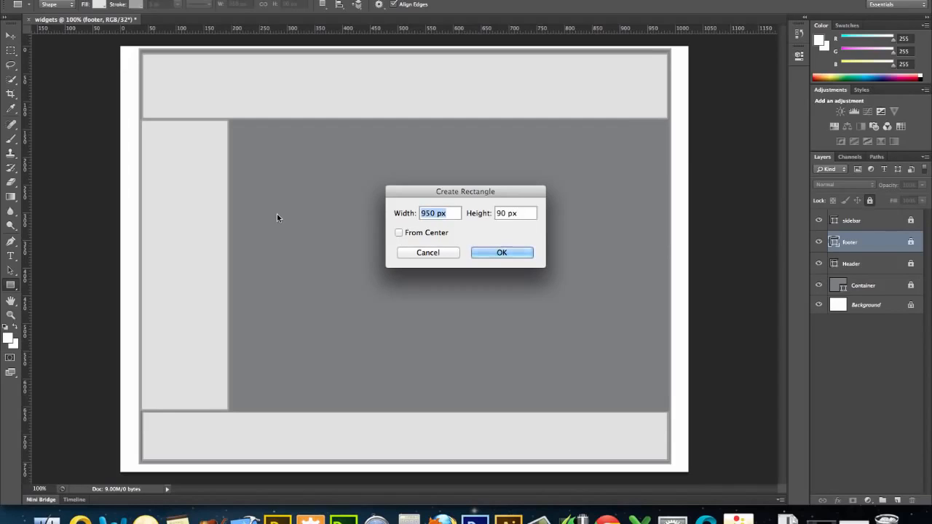
type("820")
key("Tab")
type("570")
left_click(489, 252)
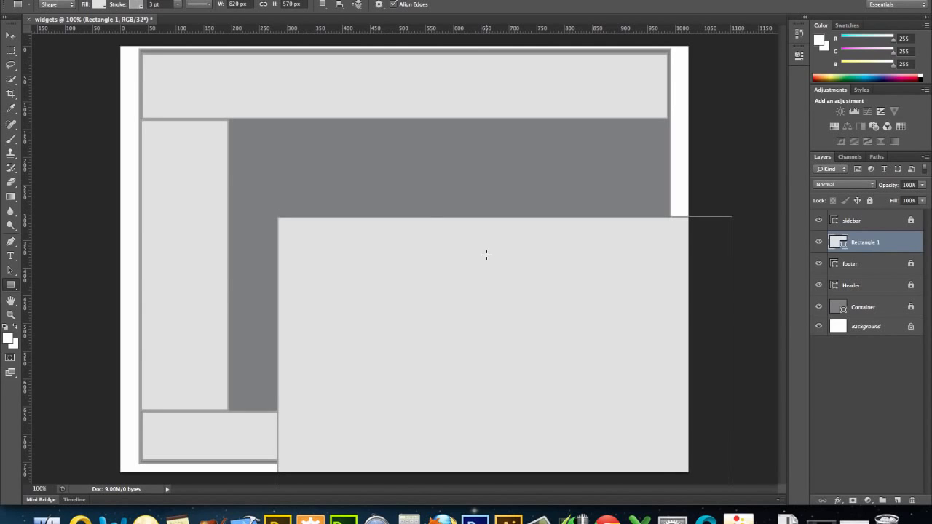
Move the new rectangle beside the sidebar below the header and resize it to fill the space down to the footer and container's right edge
left_click(10, 35)
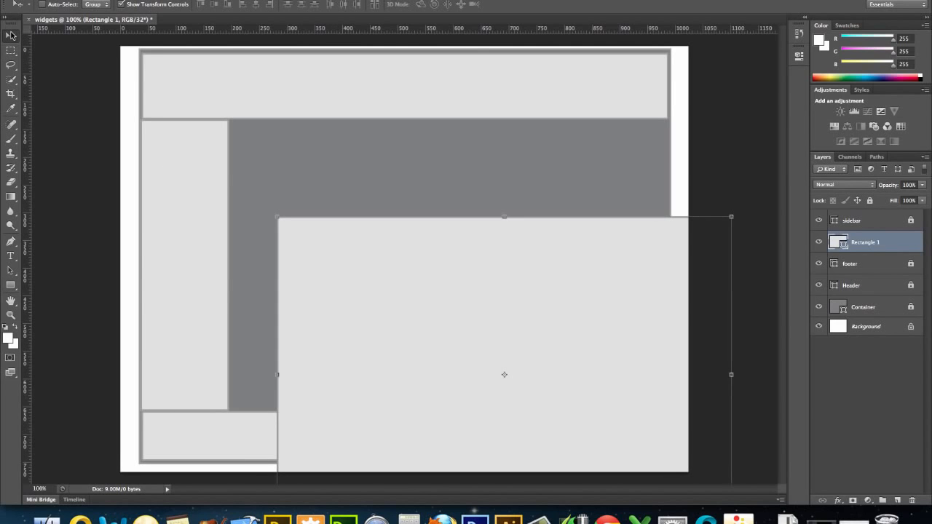
left_click_drag(302, 239, 261, 143)
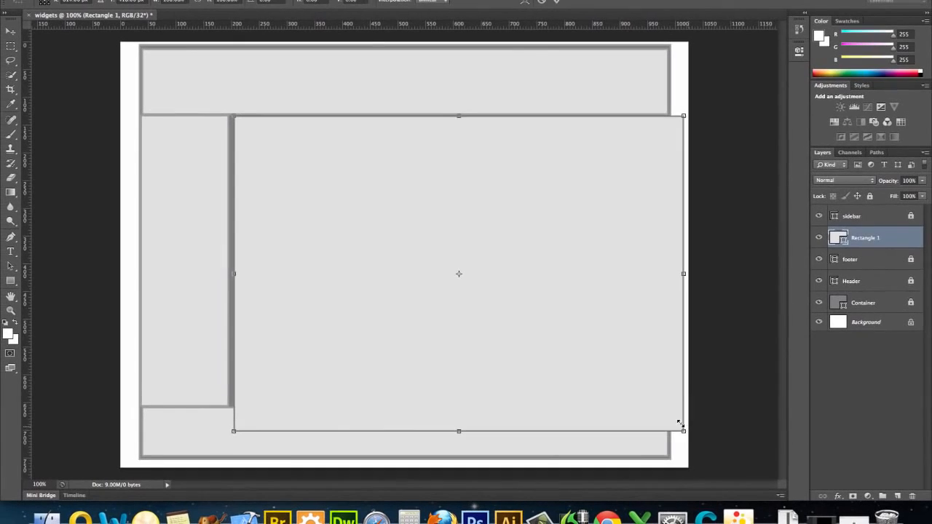
left_click_drag(649, 427, 664, 402)
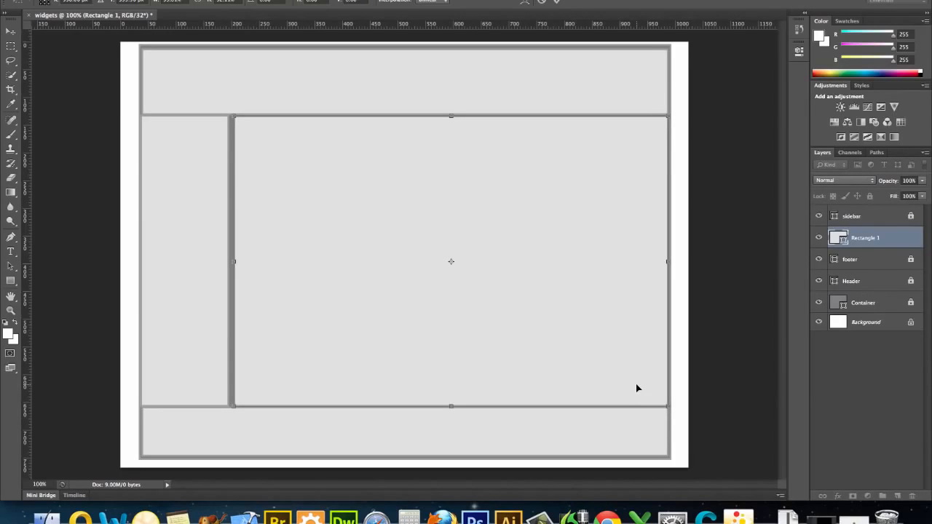
key("Left")
key("Left")
key("Left")
key("Left")
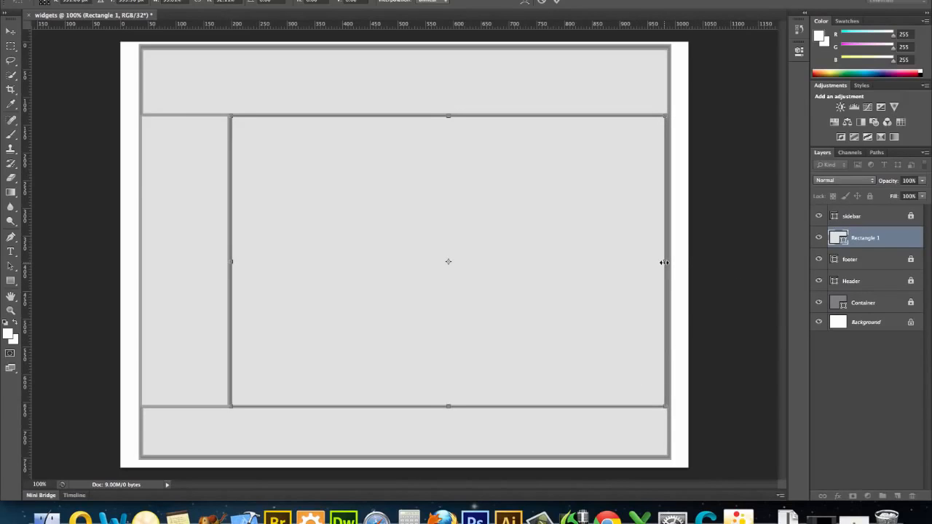
left_click_drag(664, 263, 668, 263)
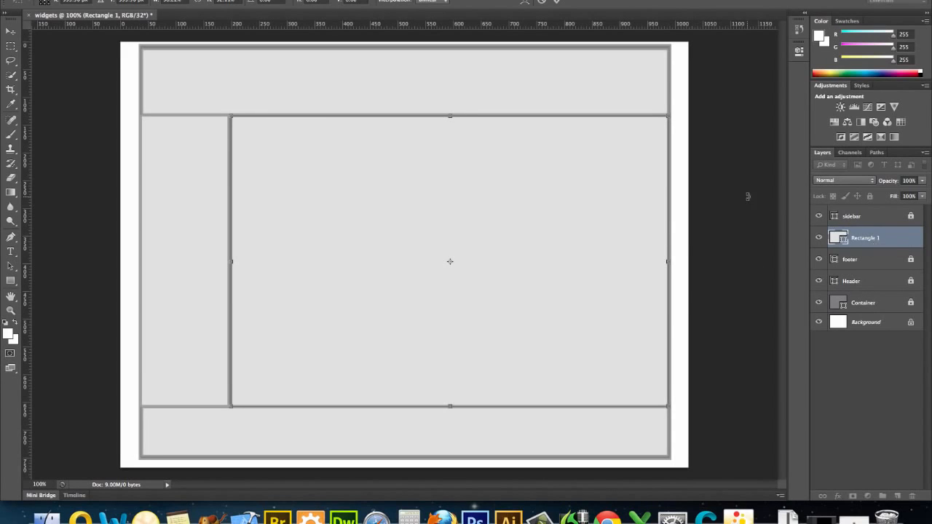
key("Return")
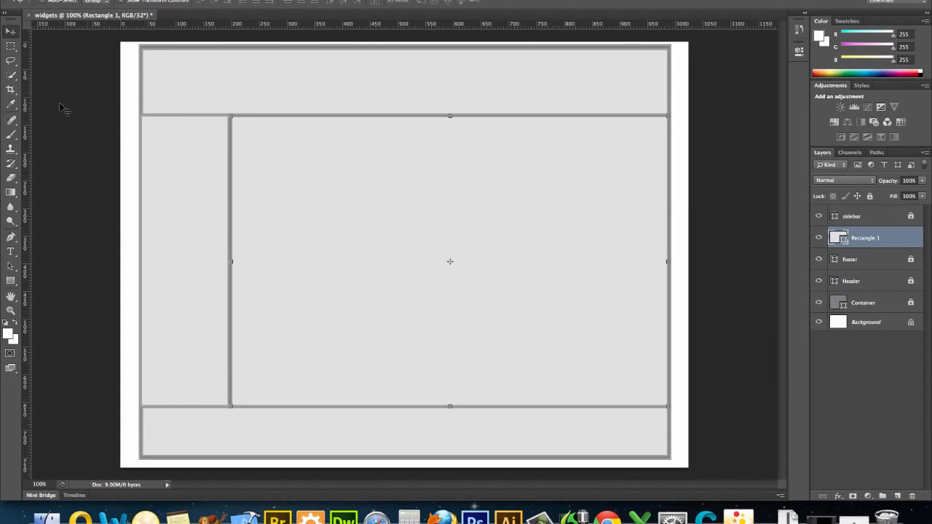
Rename the large content rectangle's layer as "main" and check the sidebar layer by toggling its visibility
left_click(13, 47)
left_click(11, 32)
double_click(873, 239)
type("main")
key("Return")
left_click(819, 217)
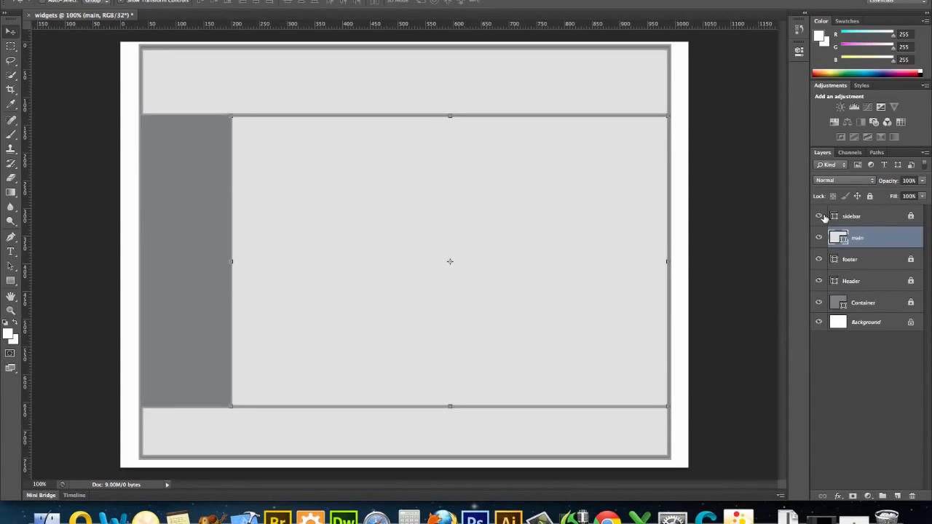
left_click(820, 217)
Select the layers from sidebar down to Container and add a new layer group above them
left_click(885, 216)
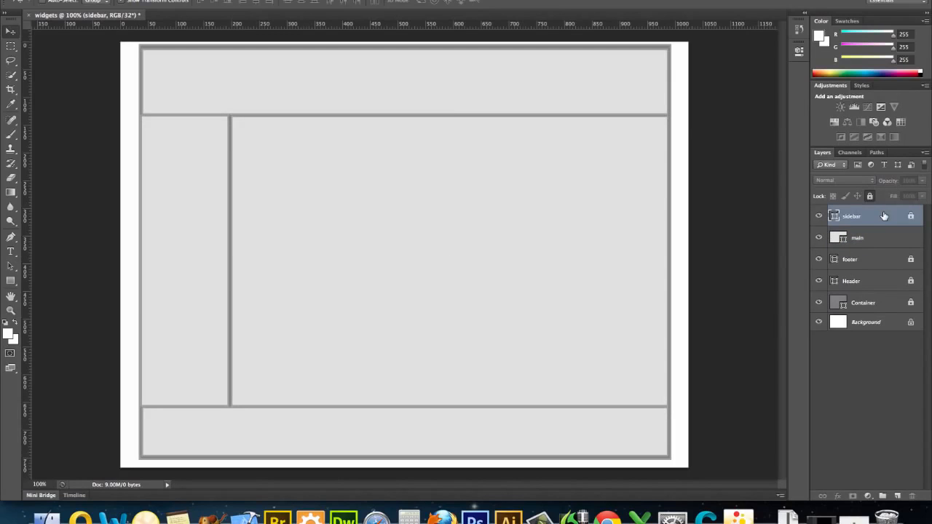
left_click(887, 244, "shift")
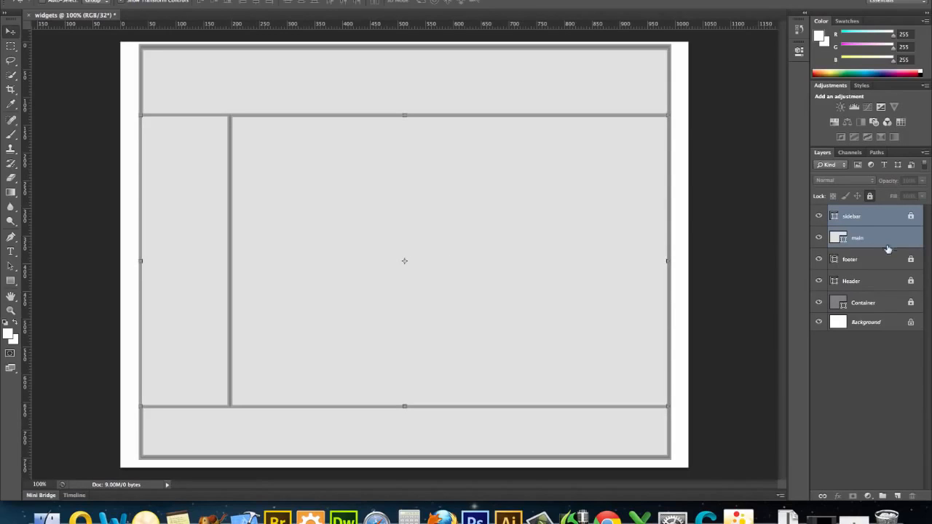
left_click(888, 260, "shift")
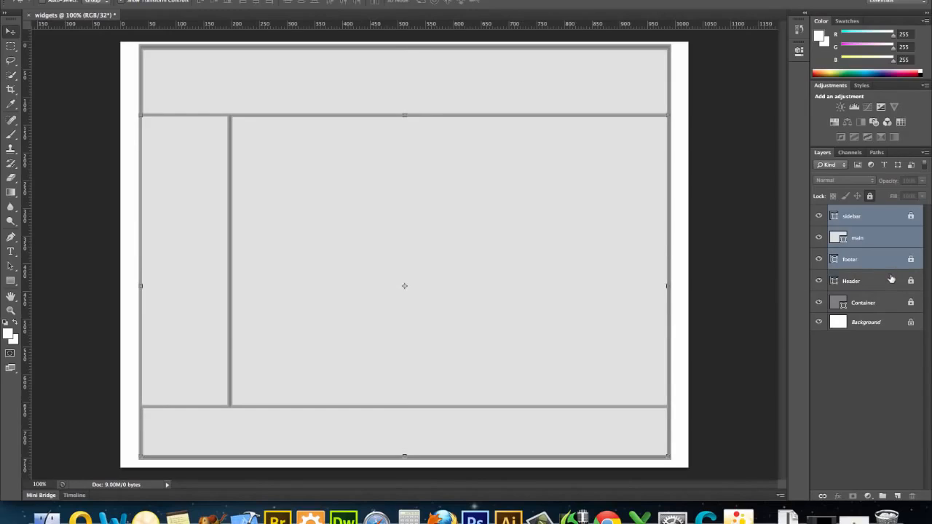
left_click(891, 280, "shift")
left_click(898, 305, "shift")
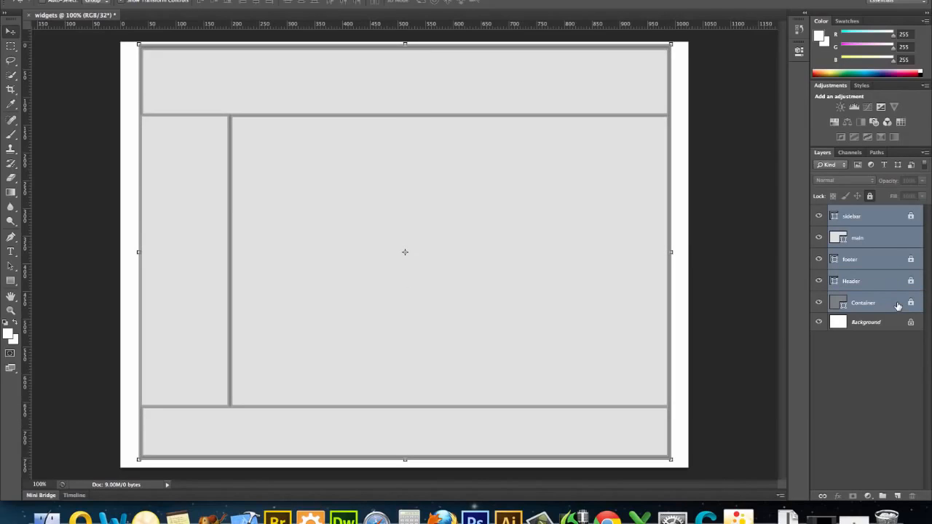
left_click(883, 496)
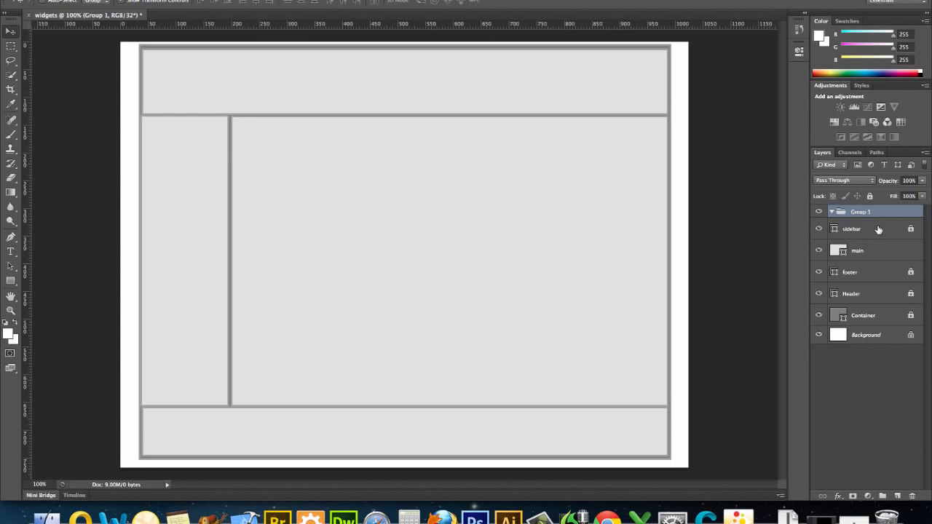
Move the sidebar, main, footer, Header and Container layers into the new group
mouse_move(877, 230)
left_mouse_down()
mouse_move(879, 250)
mouse_move(874, 213)
left_mouse_up()
left_click(874, 250)
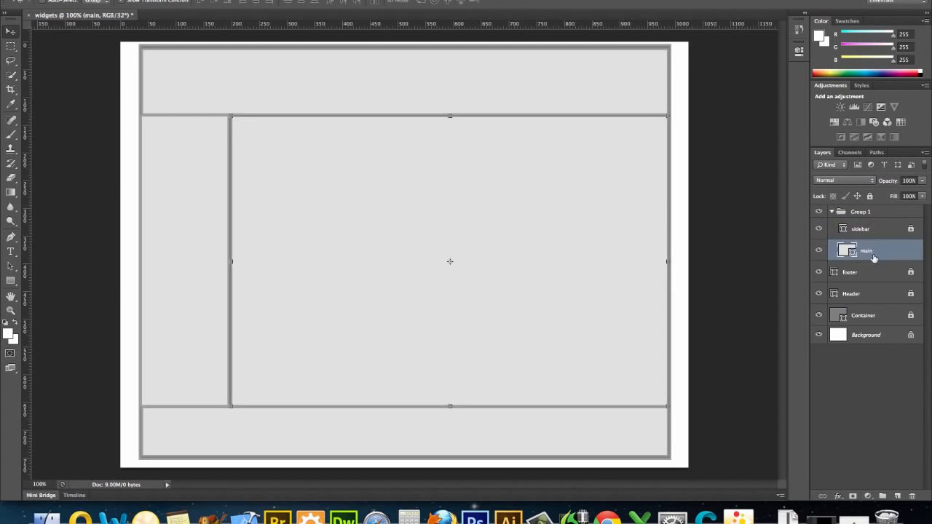
left_click_drag(872, 269, 869, 214)
left_click_drag(870, 284, 869, 214)
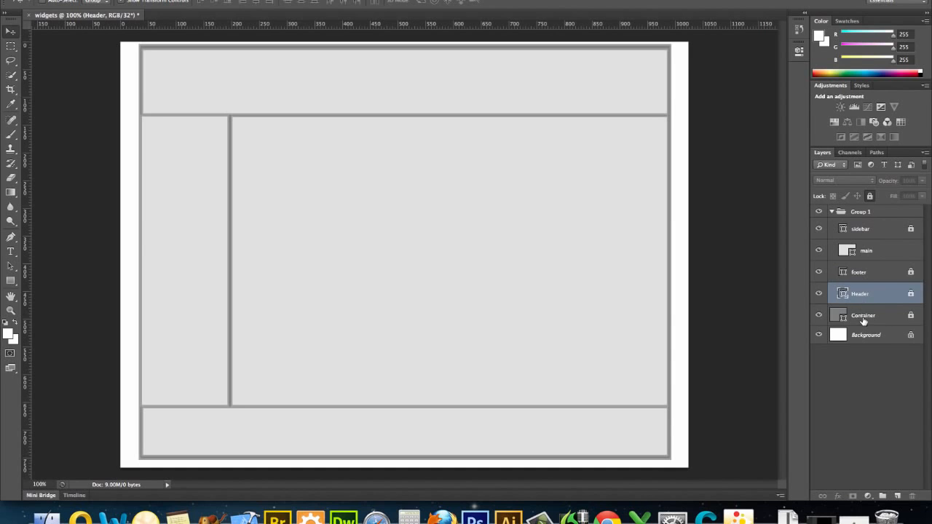
left_click_drag(864, 320, 863, 212)
Rename the layer group as "divs" and collapse it
double_click(863, 212)
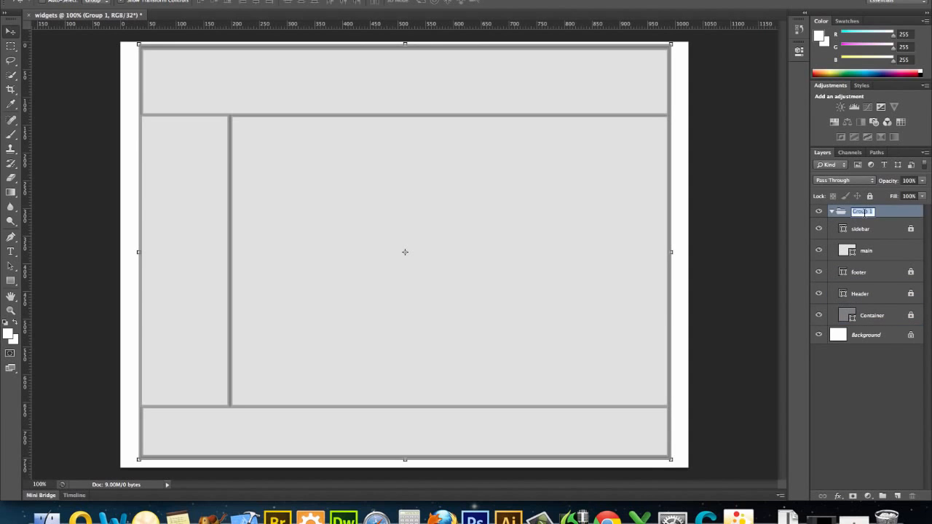
type("divs")
key("Return")
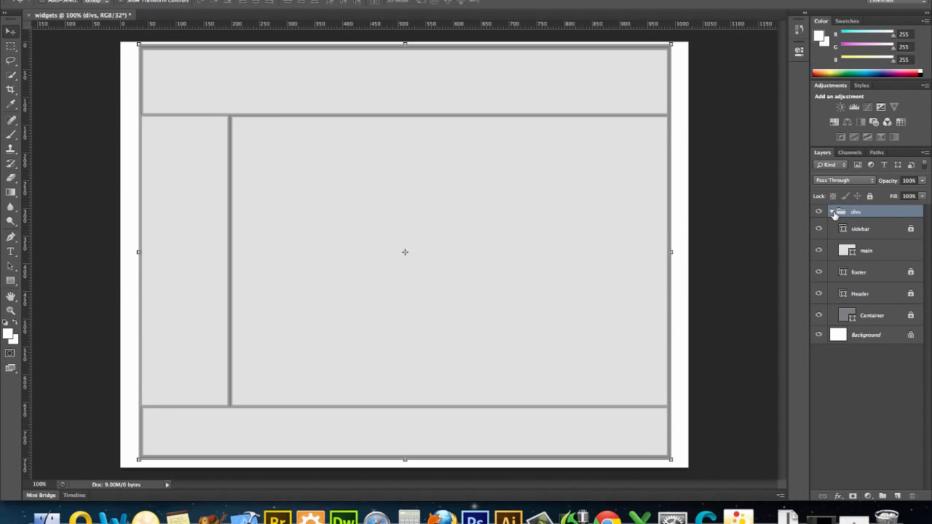
left_click(832, 212)
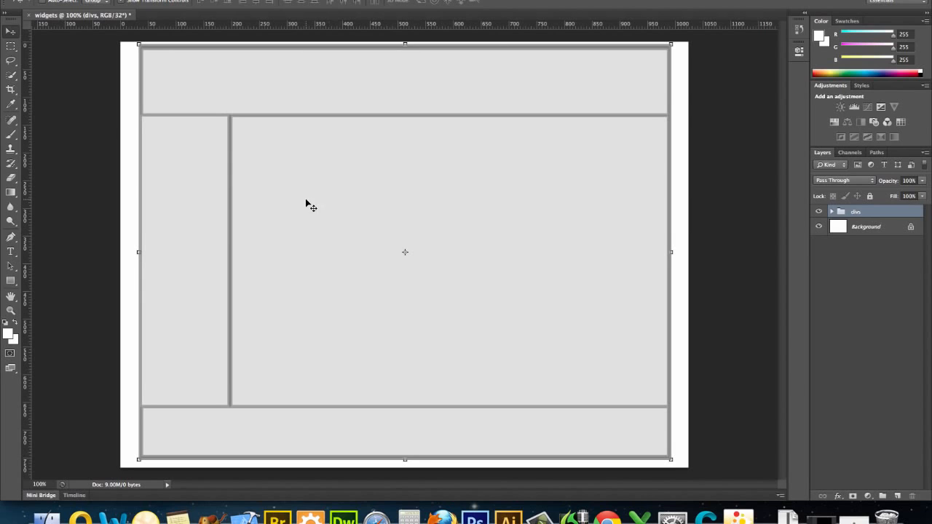
left_click(11, 281)
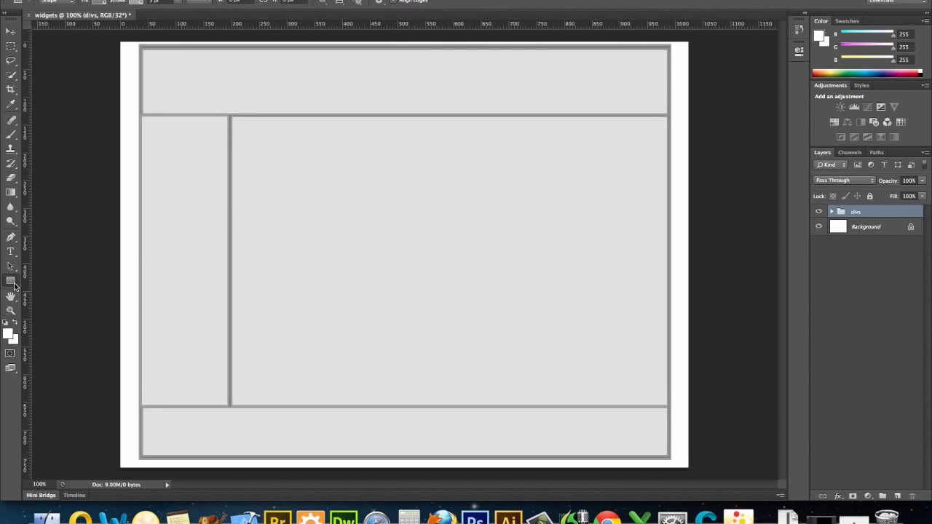
left_click(13, 286)
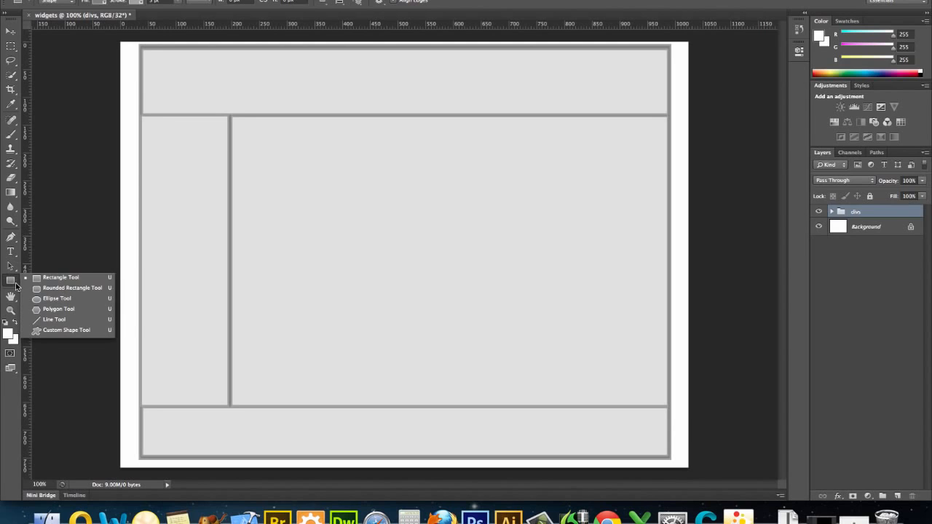
left_click(36, 319)
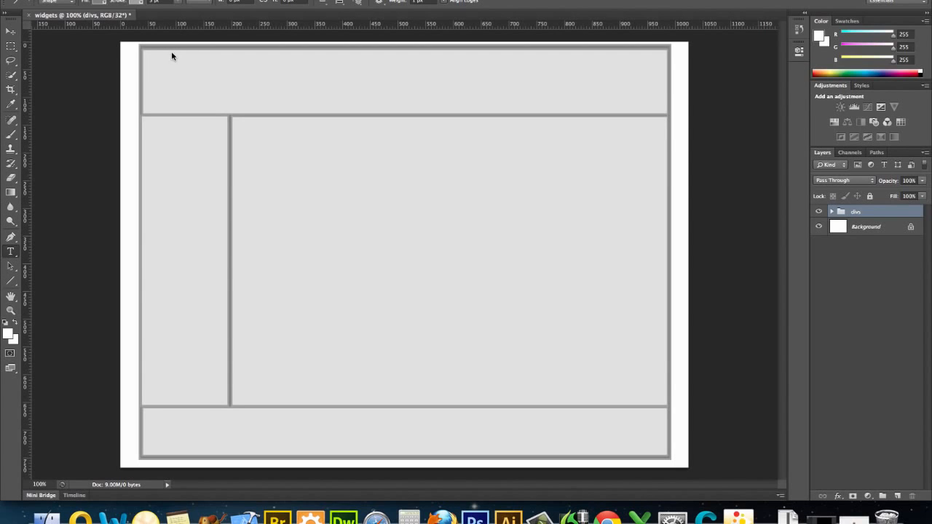
Set the Type tool's font size to 48 pt and its style to Bold
key("t")
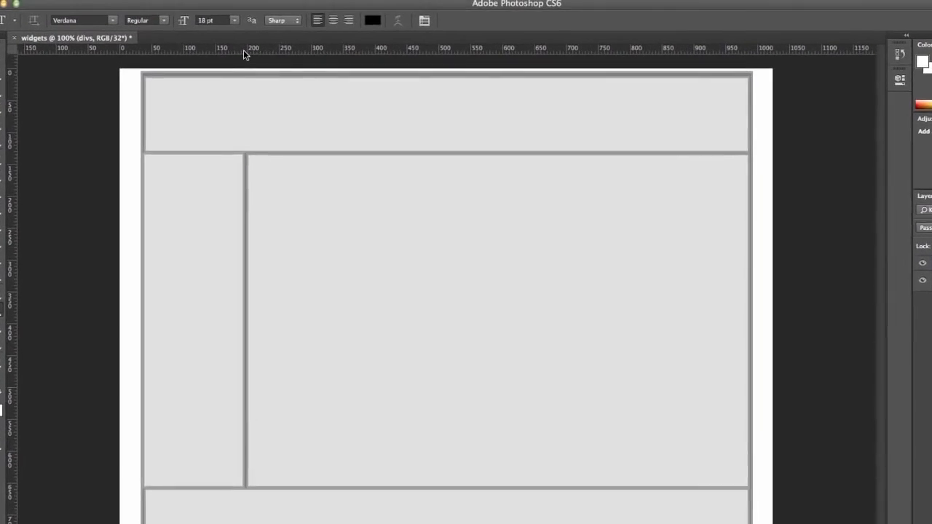
left_click(234, 20)
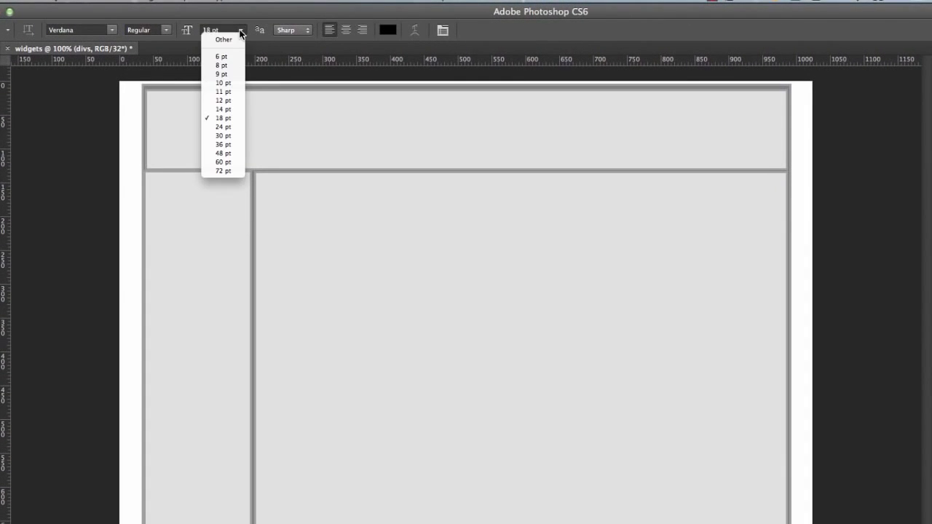
left_click(224, 153)
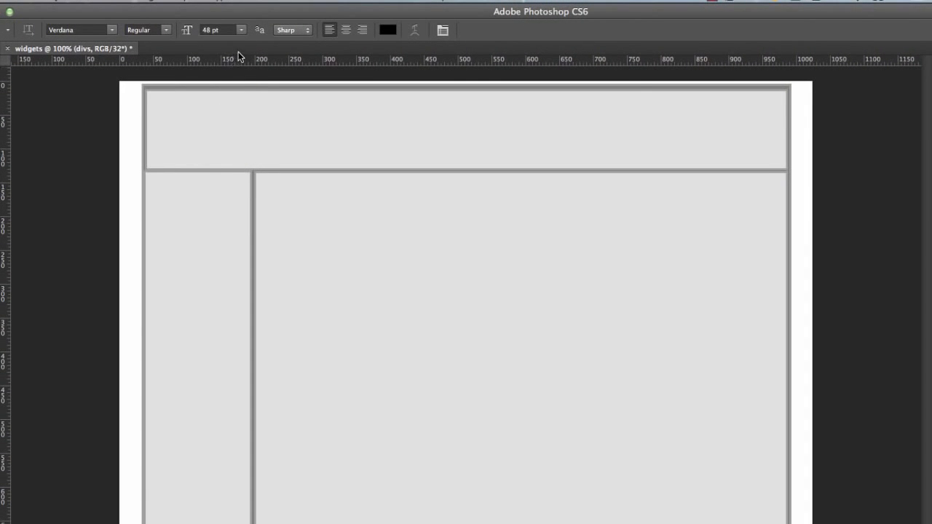
left_click(166, 30)
left_click(167, 41)
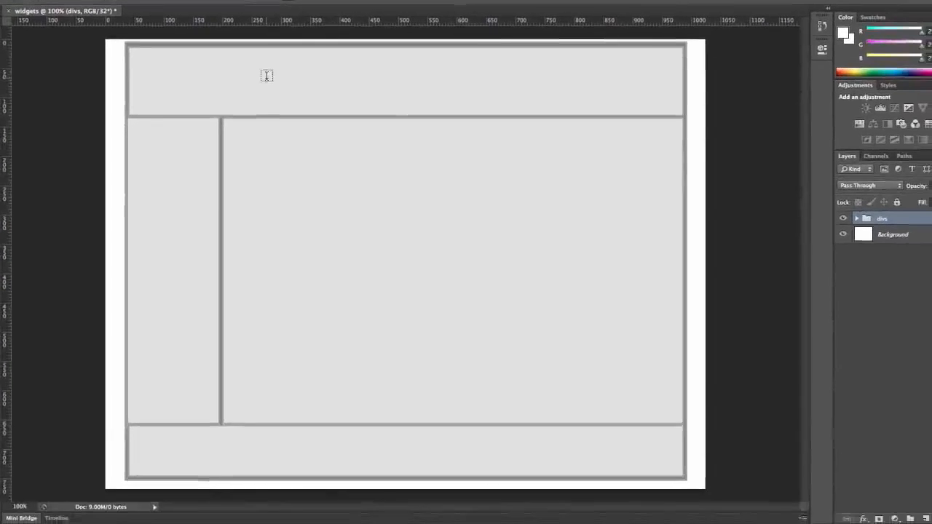
Add the heading "Wally's Widgets" in the header and move it to the upper centre of the header
left_click(267, 76)
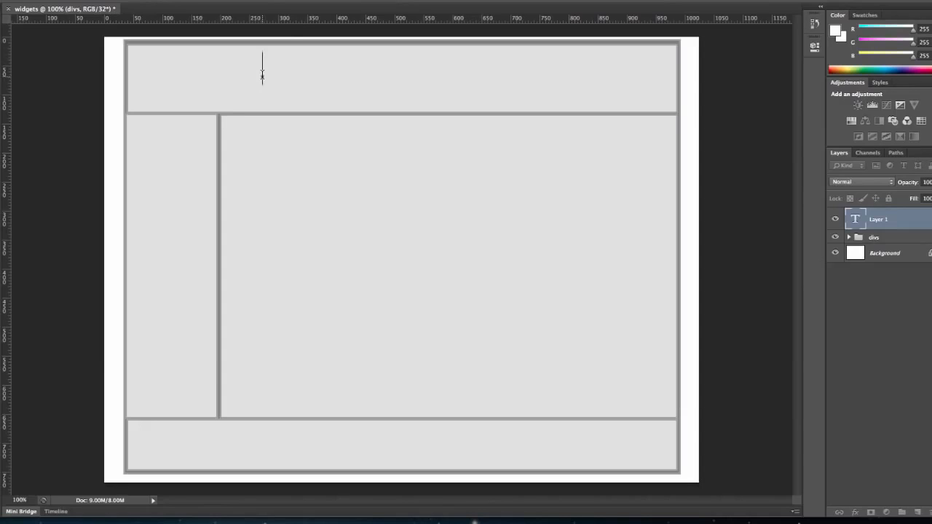
type("Wally")
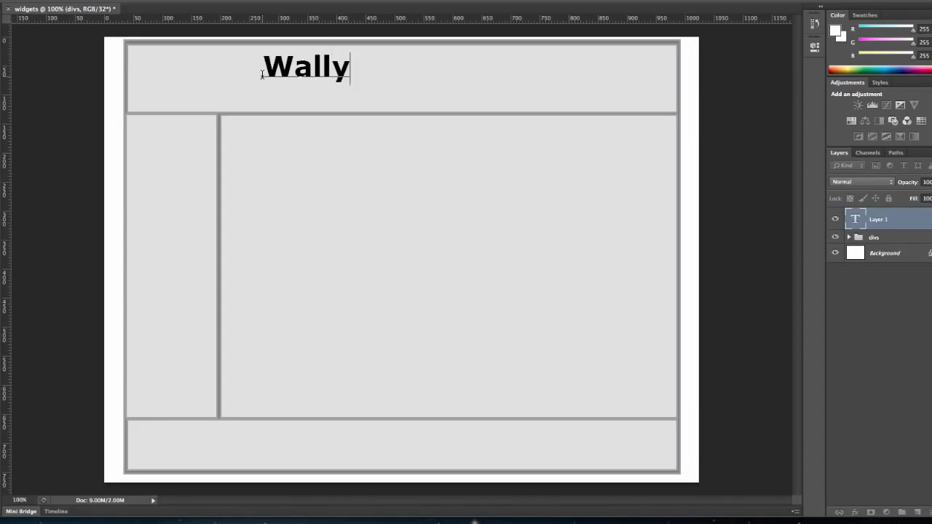
type("'s Widge")
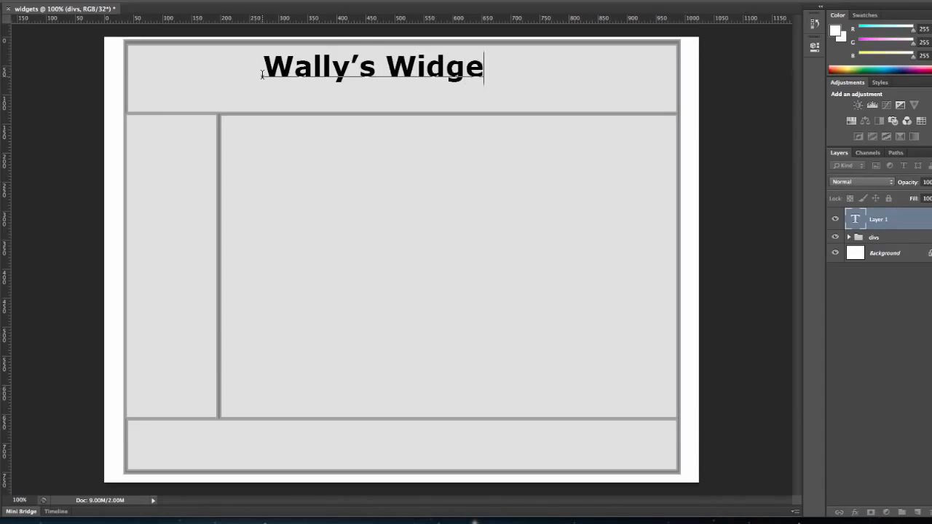
type("ts")
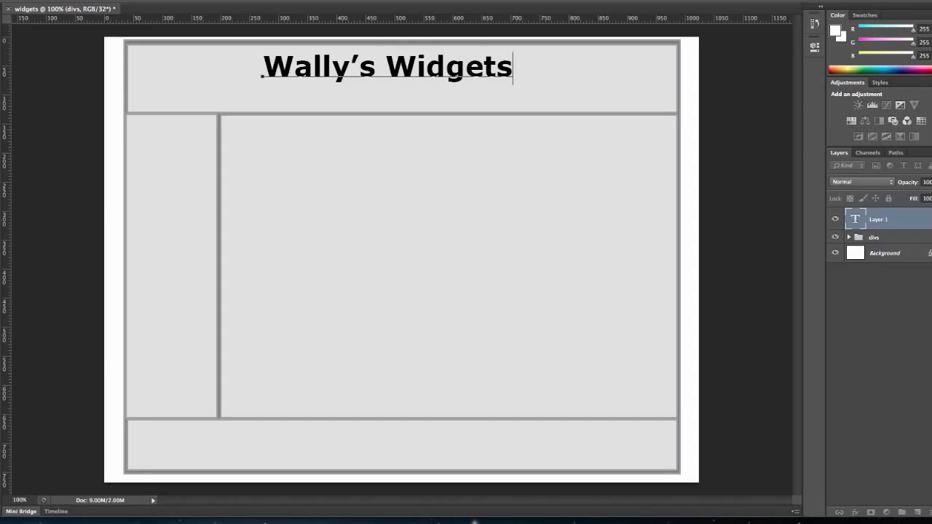
key("ctrl+Return")
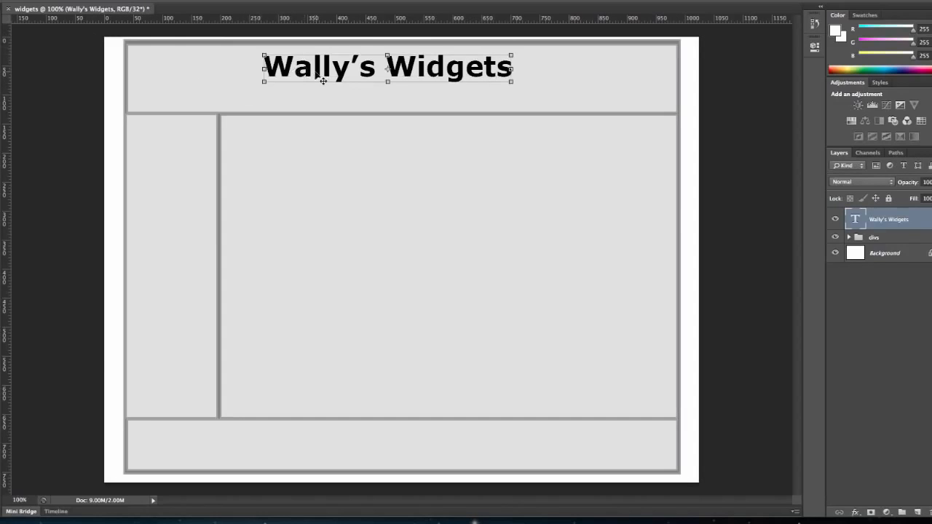
left_click_drag(321, 74, 346, 73)
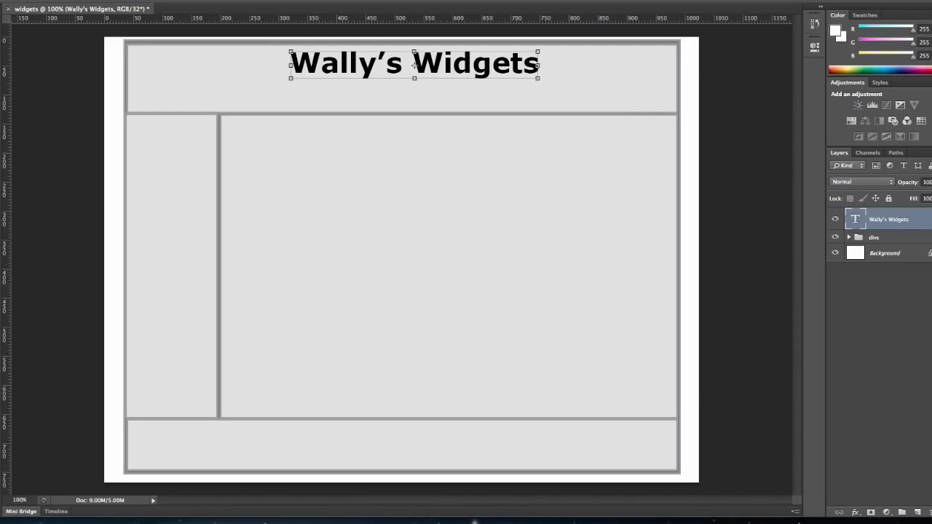
Draw a rounded rectangle button about 120 px wide and 24 px high along the header's lower edge
left_click(0, 283)
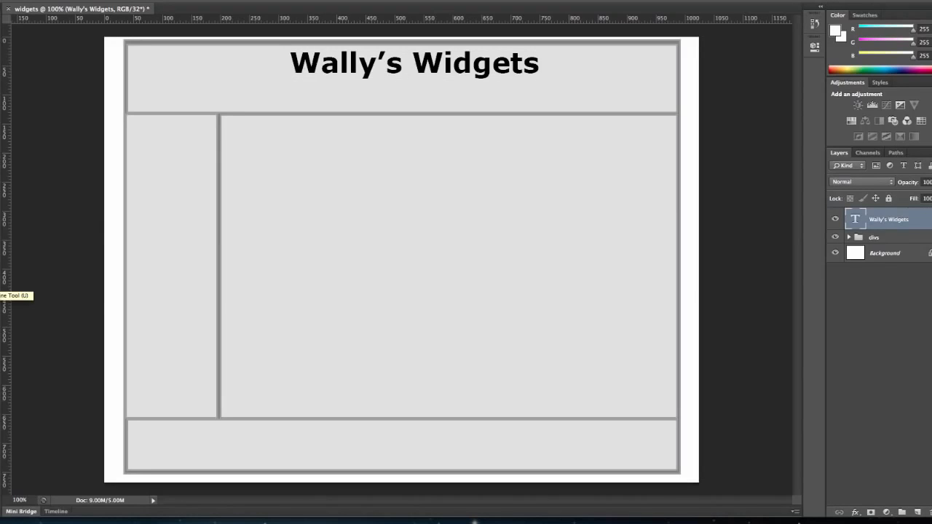
left_click(0, 283)
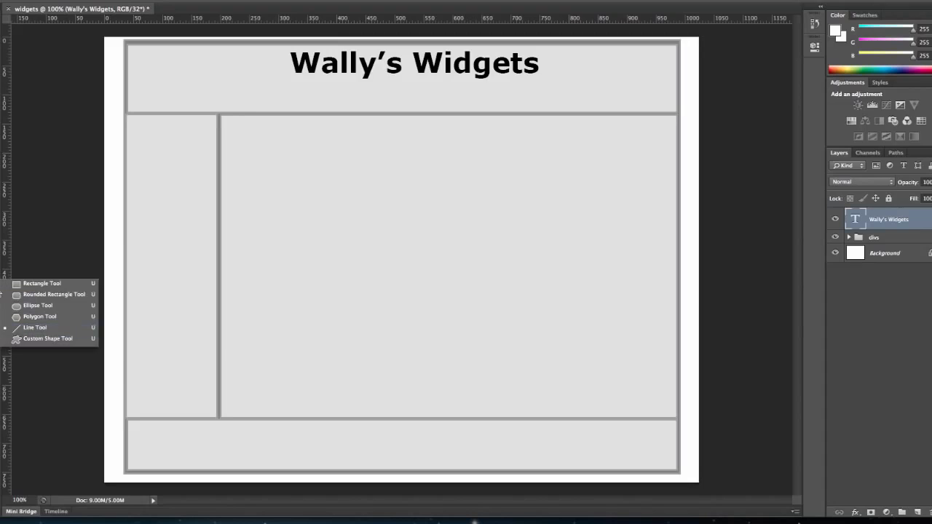
left_click(19, 284)
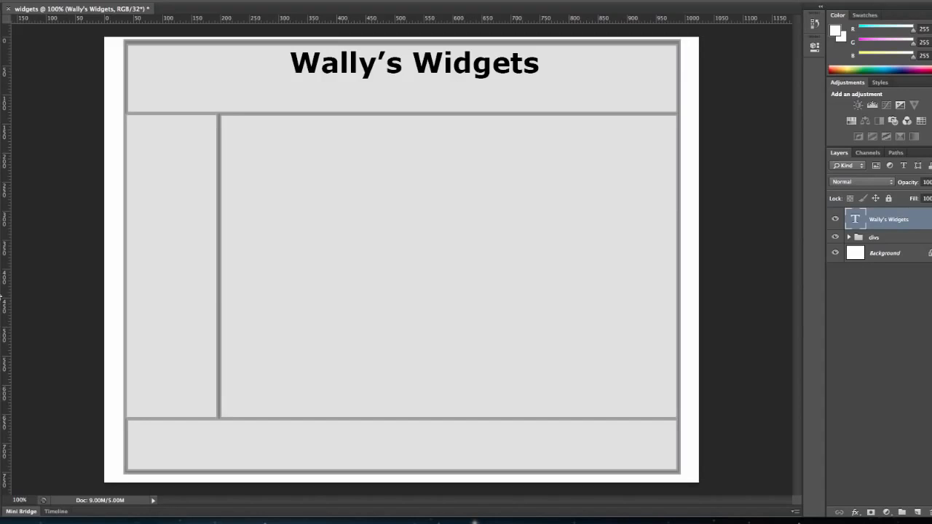
left_click(0, 296)
left_click(27, 294)
left_click_drag(226, 95, 297, 109)
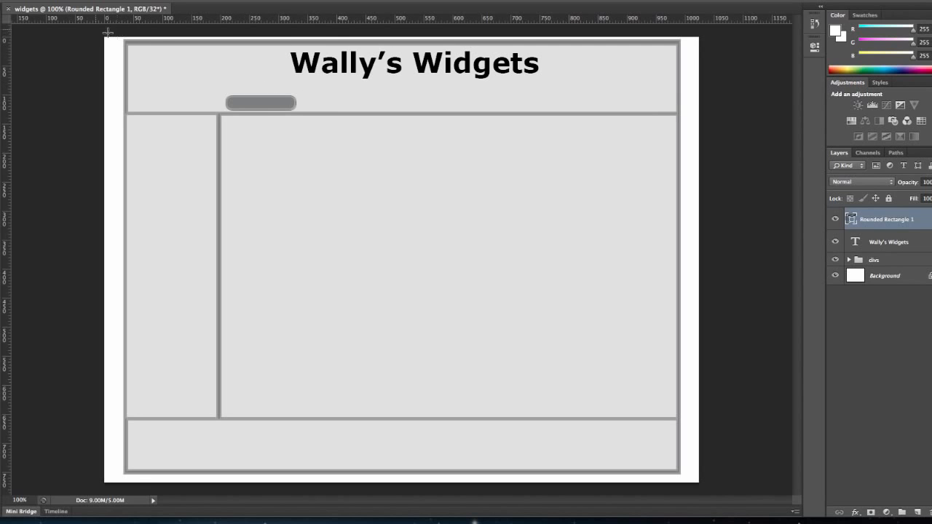
Duplicate the rounded rectangle twice, placing the copies side by side to its right
key("v")
key("ctrl+j")
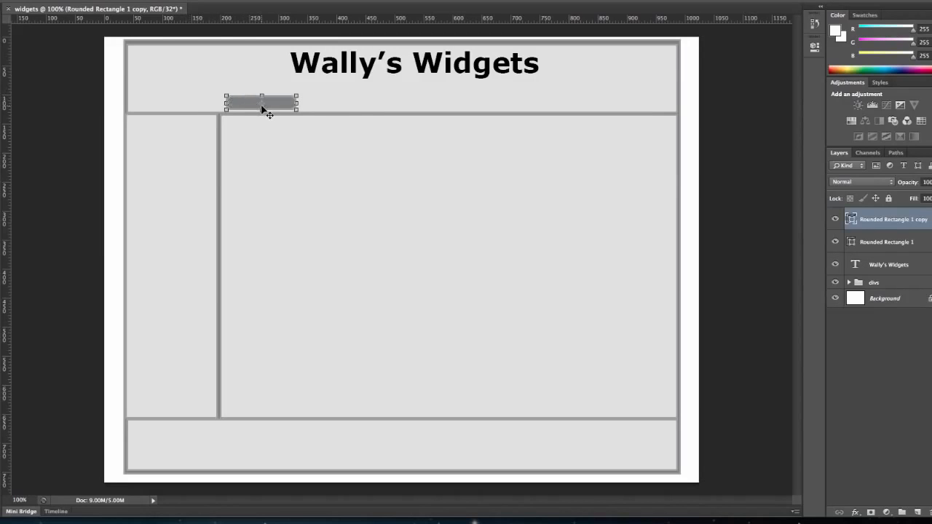
left_click_drag(263, 109, 334, 111)
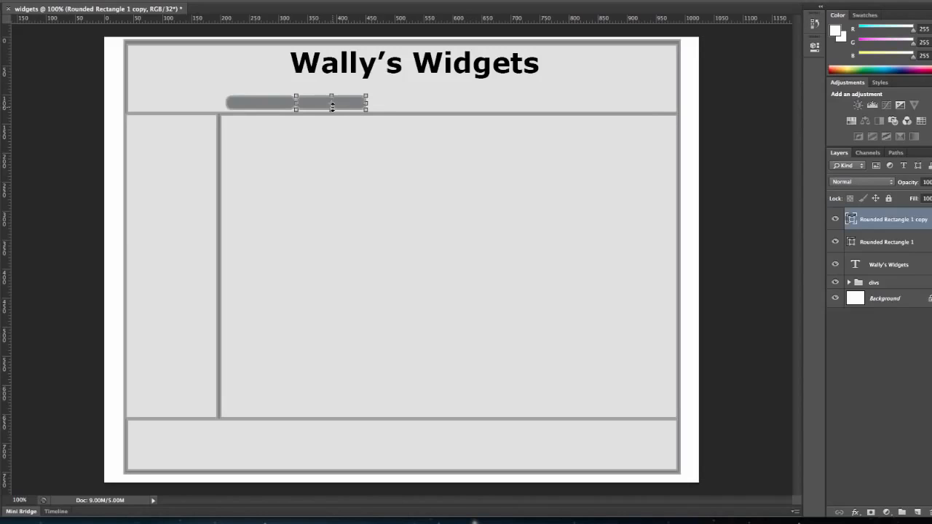
key("ctrl+j")
left_click_drag(347, 109, 416, 107)
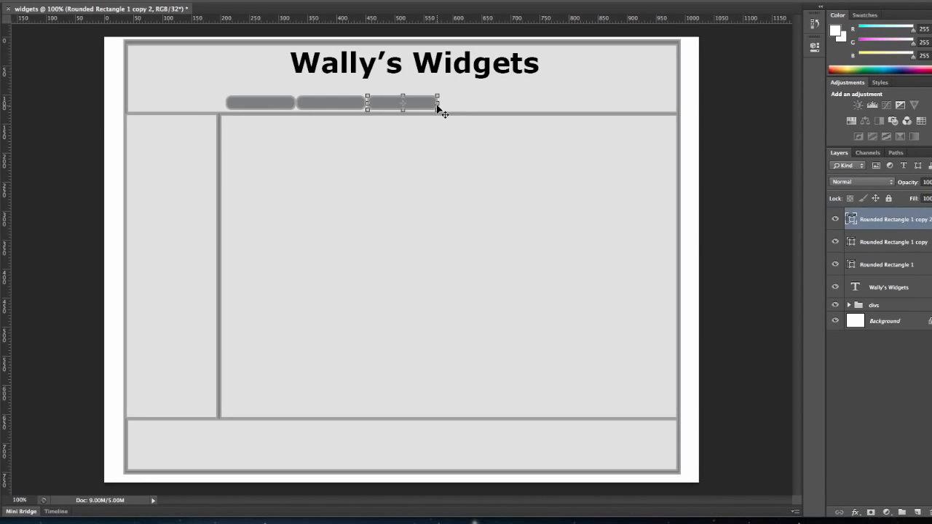
Duplicate the third button and move the copy to the right end of the header
key("alt+Right")
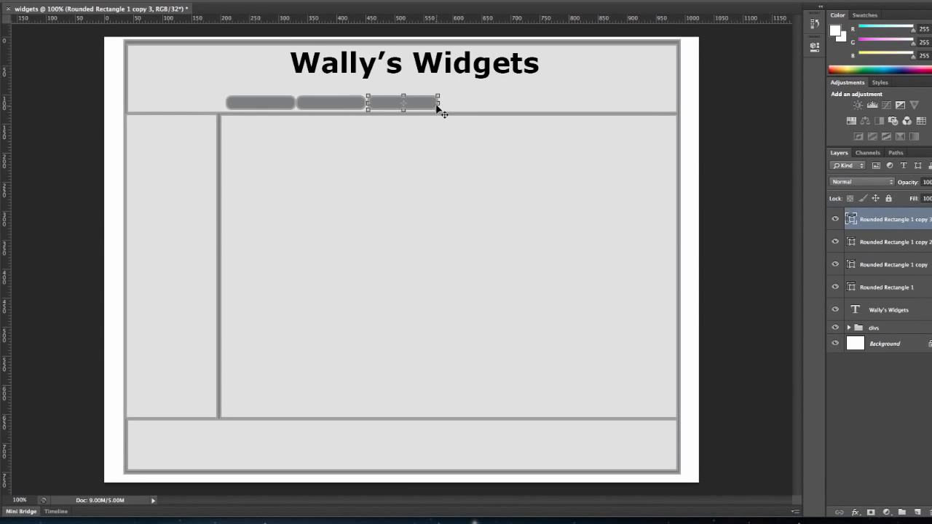
left_click_drag(428, 107, 609, 106)
key("shift+Right")
key("shift+Right")
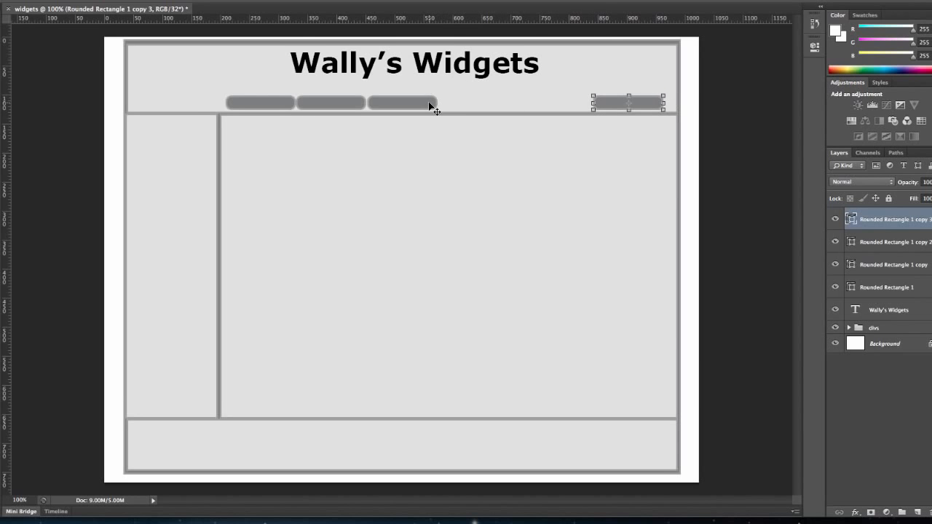
Move the other three buttons toward the rightmost one, spacing all four evenly in one row
left_click(889, 251)
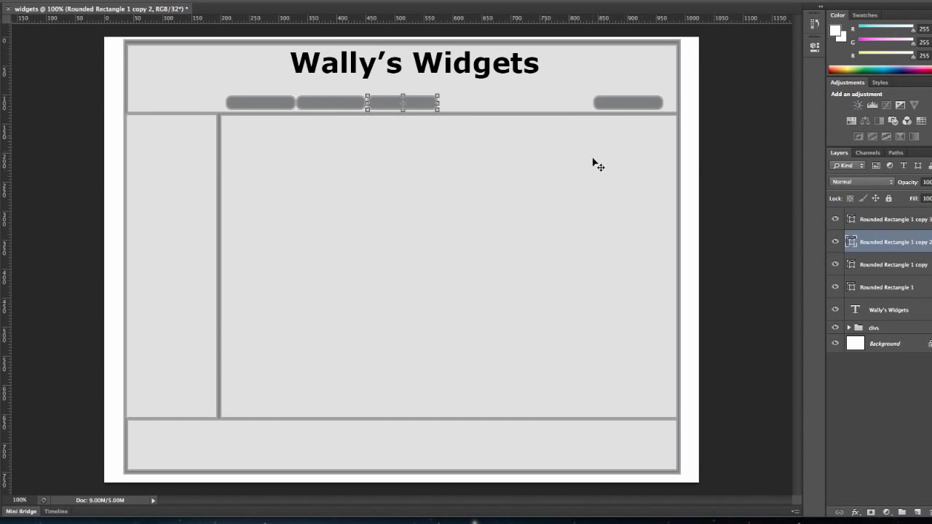
left_click_drag(429, 107, 572, 108)
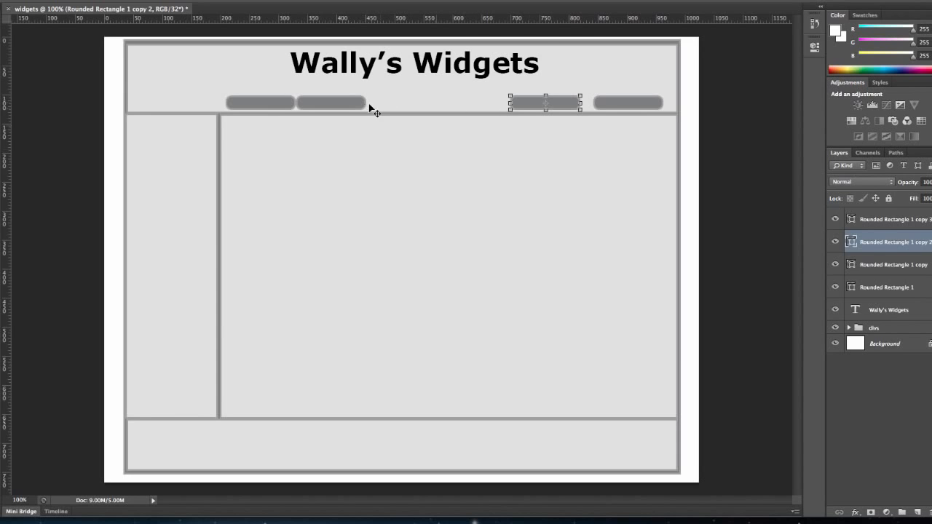
left_click(902, 267)
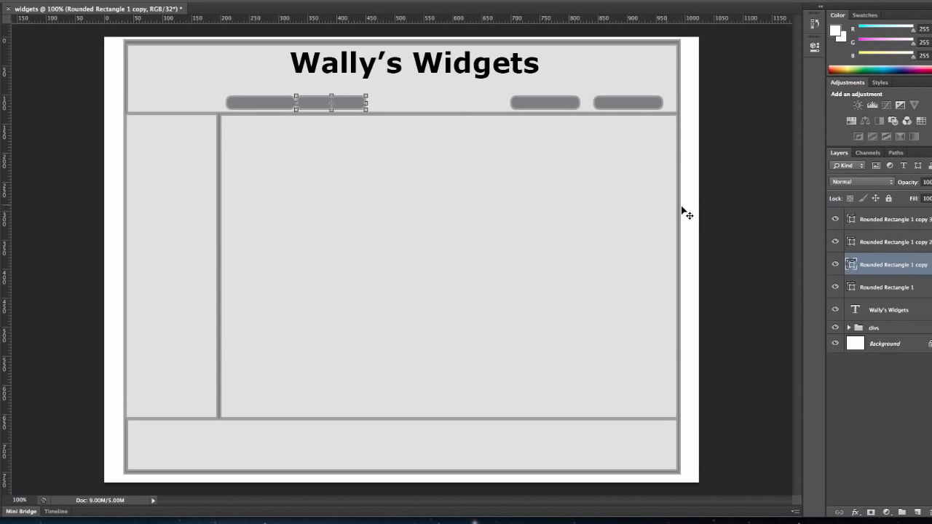
left_click_drag(351, 109, 479, 106)
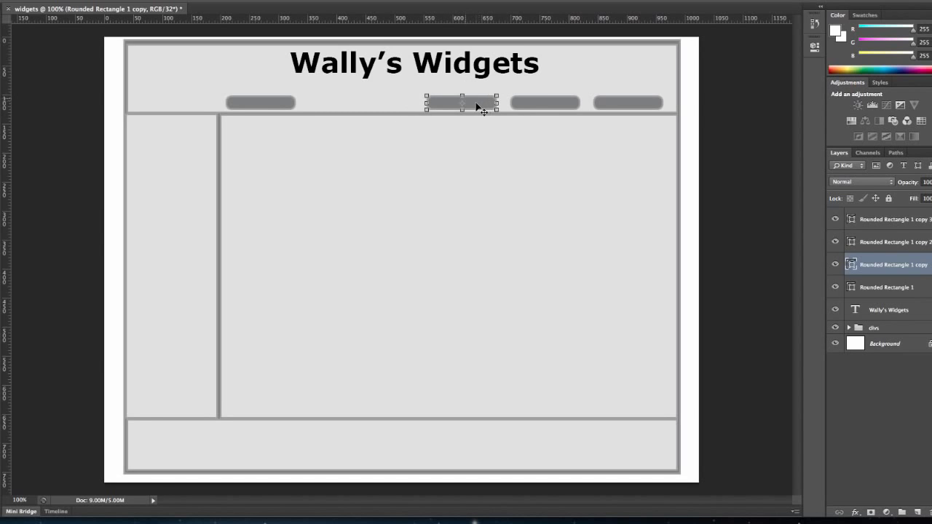
mouse_move(291, 110)
left_mouse_down()
mouse_move(302, 110)
mouse_move(290, 105)
left_mouse_up()
left_click(856, 287)
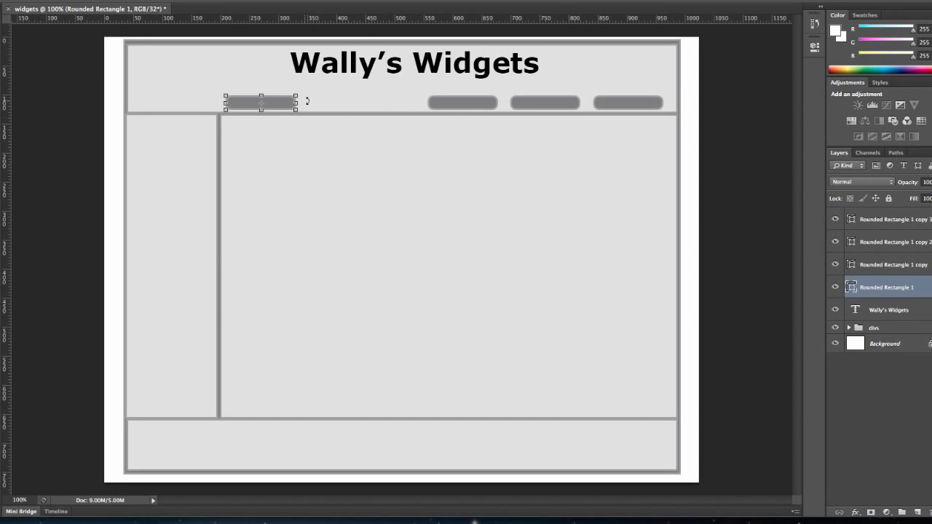
left_click_drag(288, 107, 409, 104)
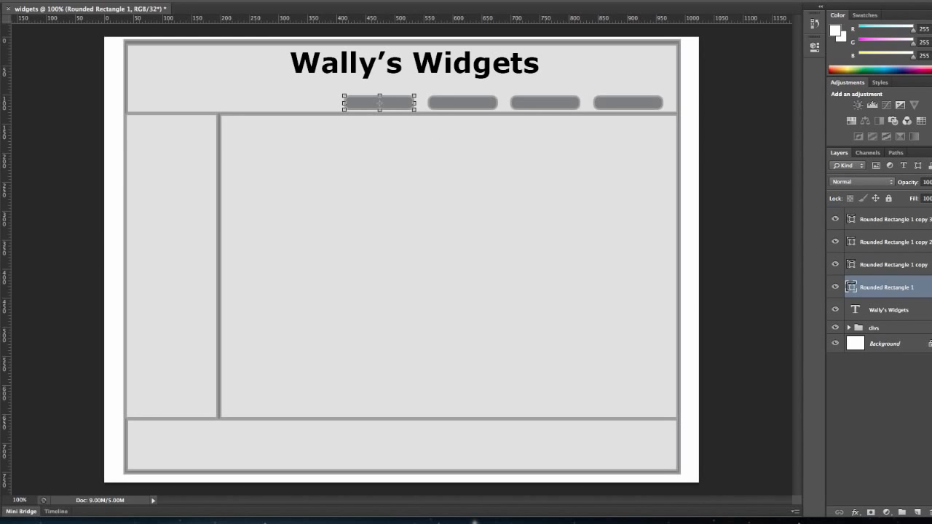
Add the label "Home" in 12 pt text inside the leftmost button
key("t")
left_click(208, 1)
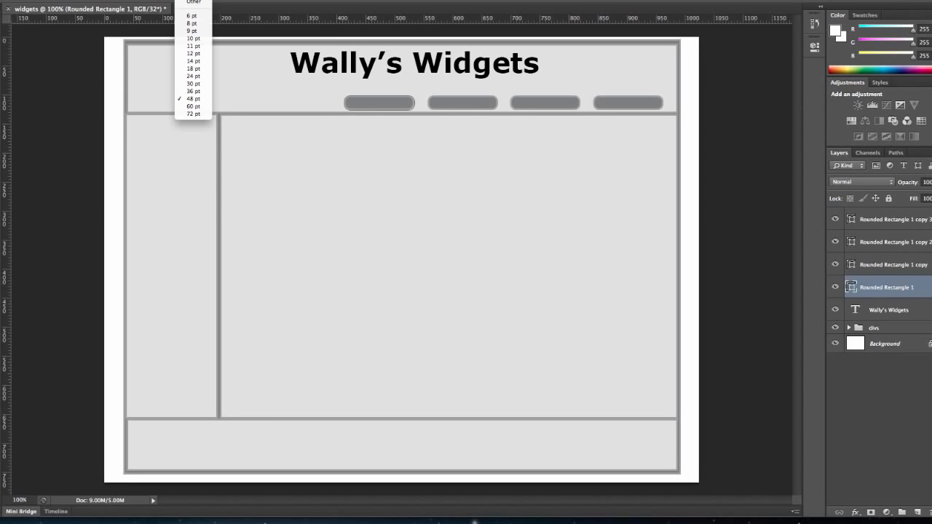
left_click(205, 54)
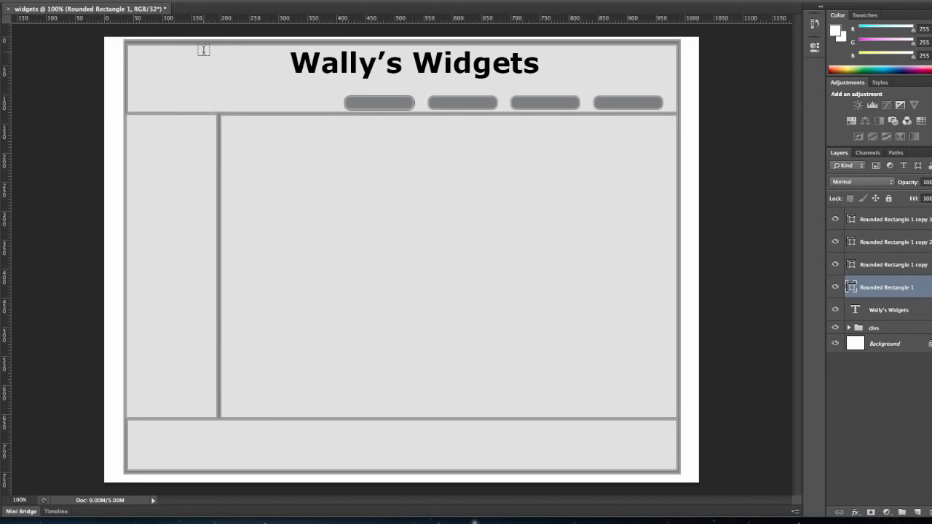
left_click(362, 103)
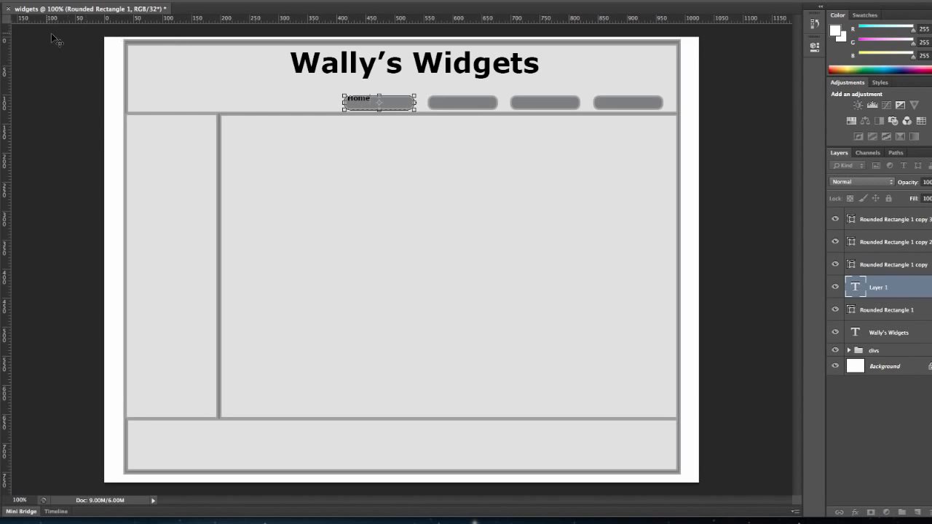
left_click(2, 29)
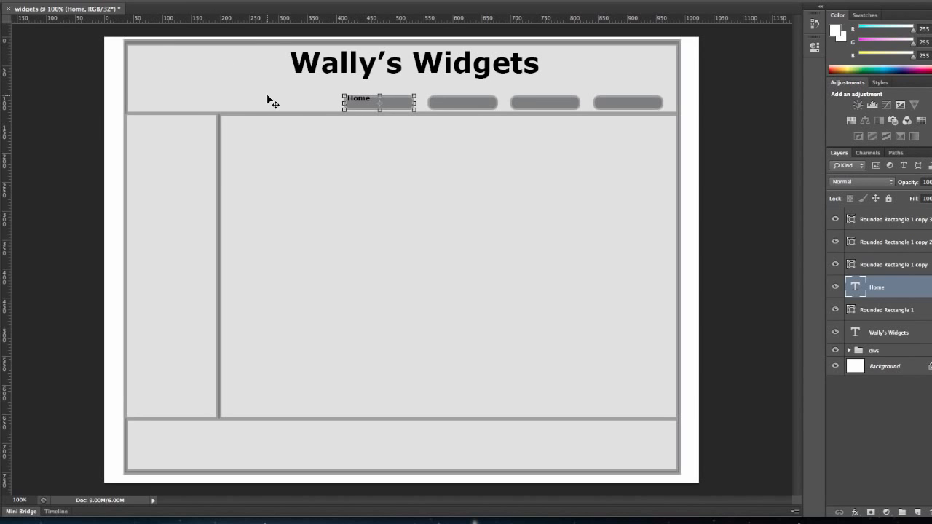
Centre the "Home" label on its button, then stretch its bounding box downward and apply the transformation
left_click_drag(361, 103, 379, 106)
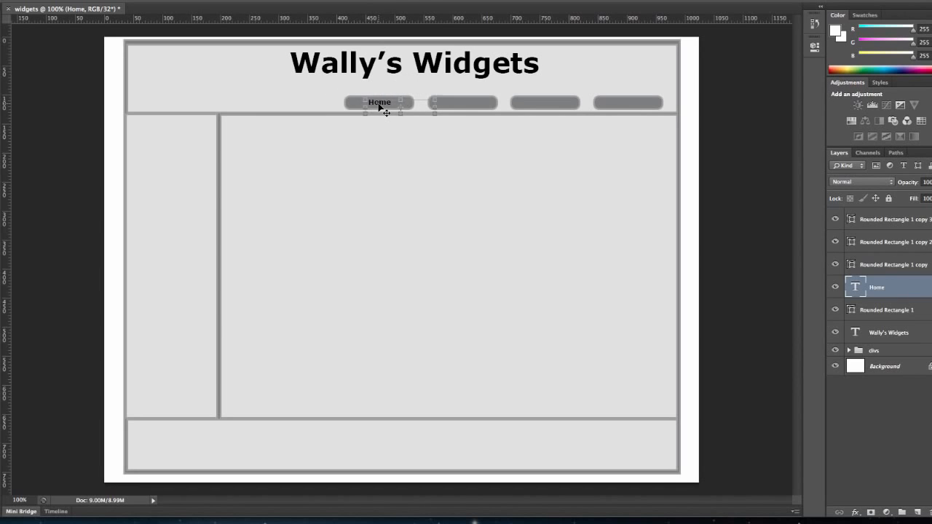
mouse_move(435, 111)
left_mouse_down()
mouse_move(411, 109)
mouse_move(435, 118)
left_mouse_up()
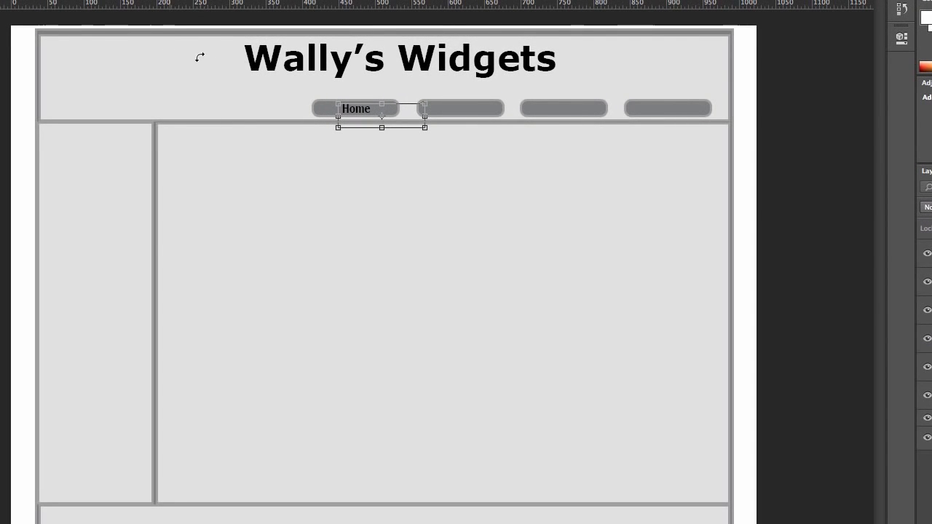
key("t")
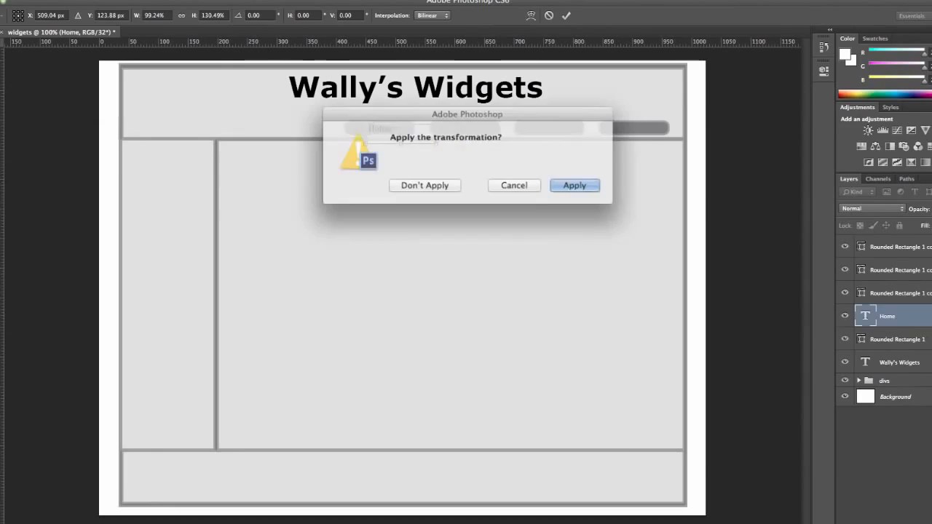
left_click(548, 187)
Add a text box on the second button, stretch it below the button's lower edge and keep its text colour black
left_click_drag(426, 113, 476, 121)
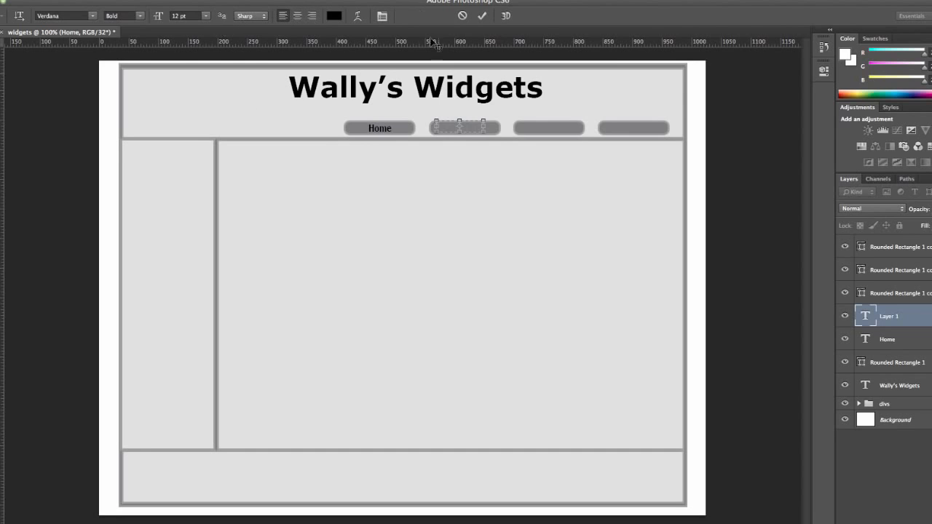
left_click_drag(460, 135, 460, 143)
left_click(334, 15)
left_click(539, 158)
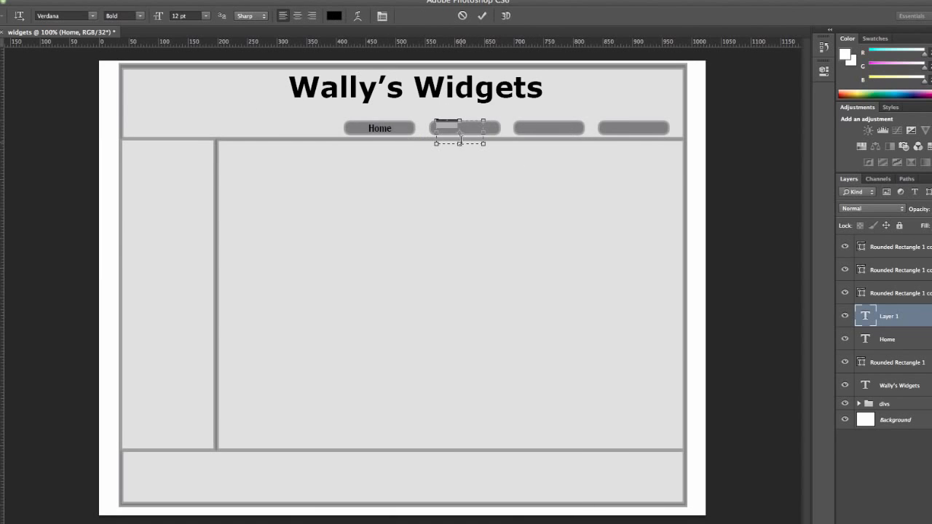
left_click(437, 130)
left_click(0, 49)
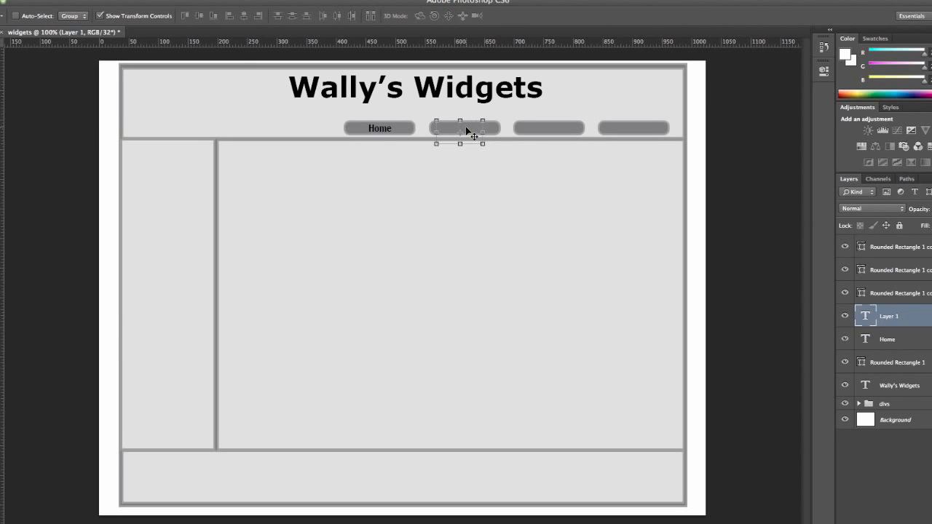
key("ctrl+t")
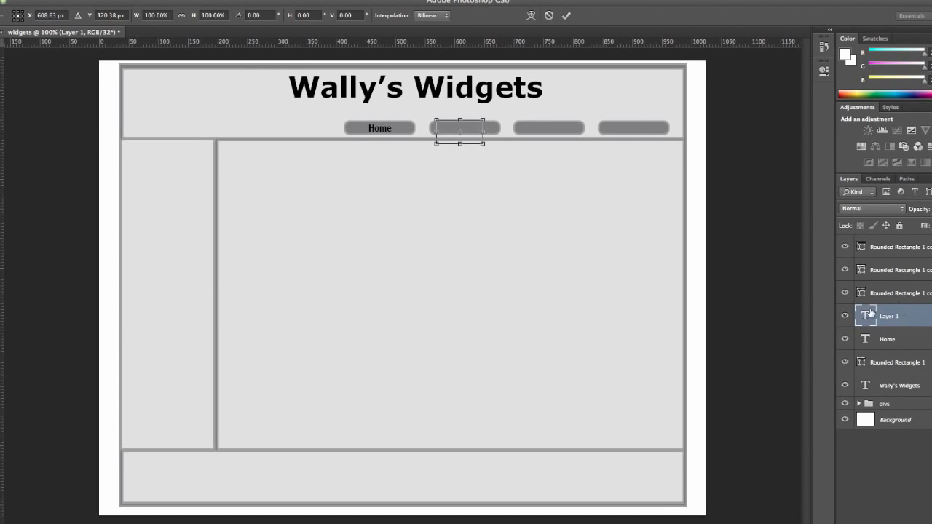
key("Return")
Add another text box on the second button with black text and commit it empty
key("t")
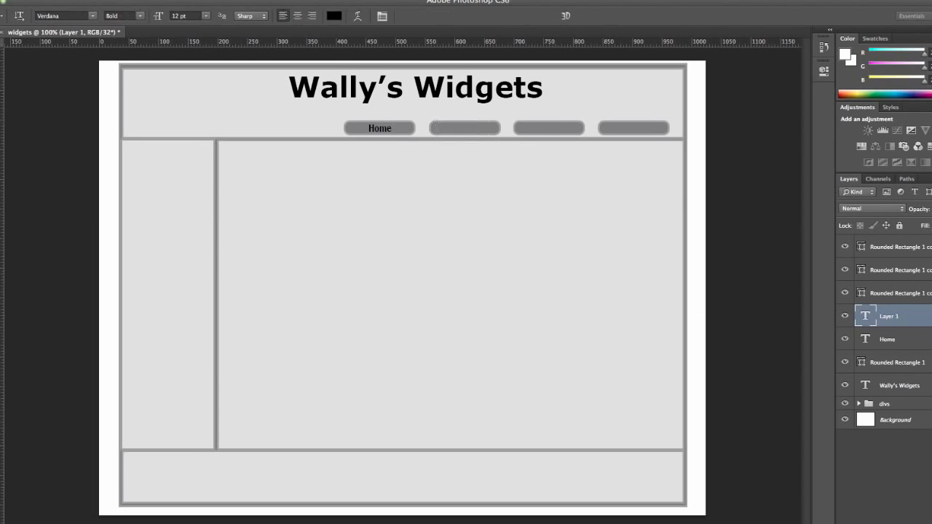
left_click(448, 128)
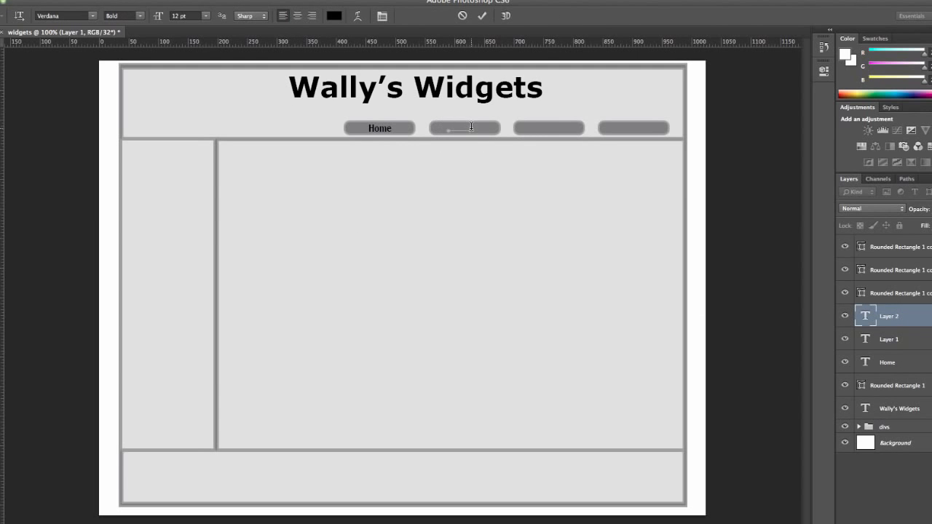
left_click(335, 15)
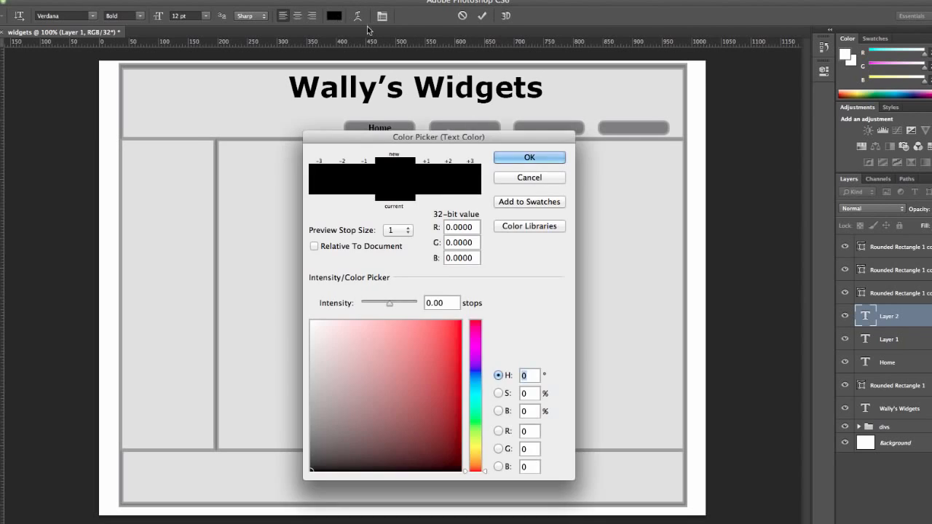
left_click(531, 156)
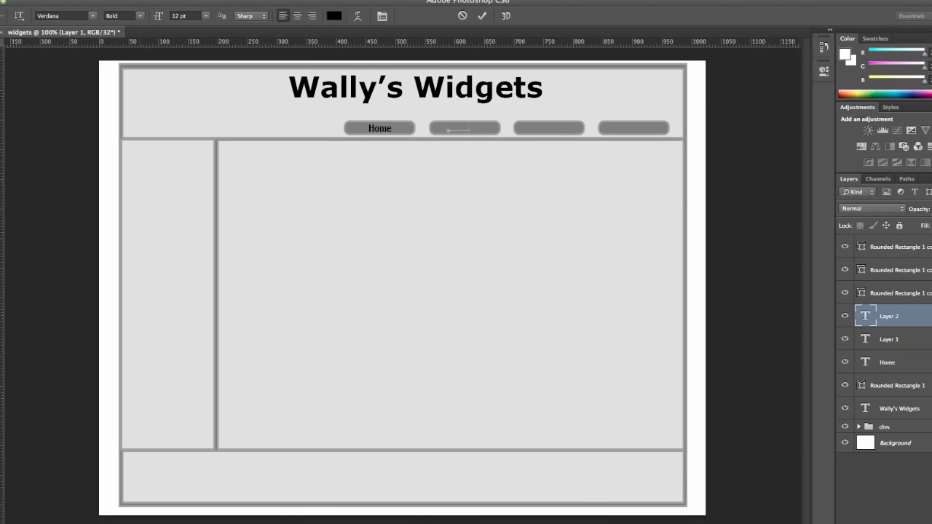
left_click(1, 437)
left_click(530, 157)
left_click_drag(470, 128, 439, 128)
key("BackSpace")
left_click(844, 318)
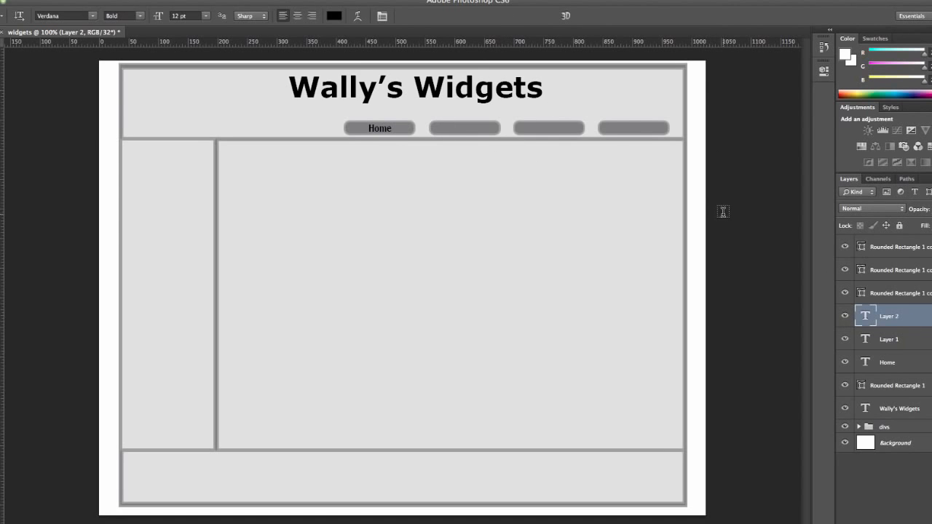
Draw a text box on the third button and move all four label text layers above the button layers
left_click_drag(524, 131, 570, 120)
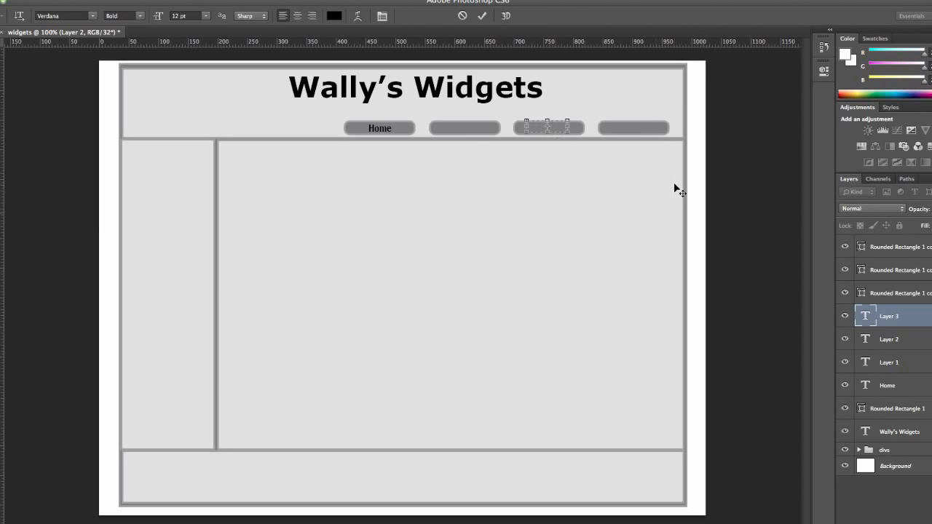
left_click_drag(863, 318, 896, 234)
left_click_drag(890, 339, 895, 268)
left_click_drag(897, 360, 898, 289)
left_click_drag(890, 385, 890, 305)
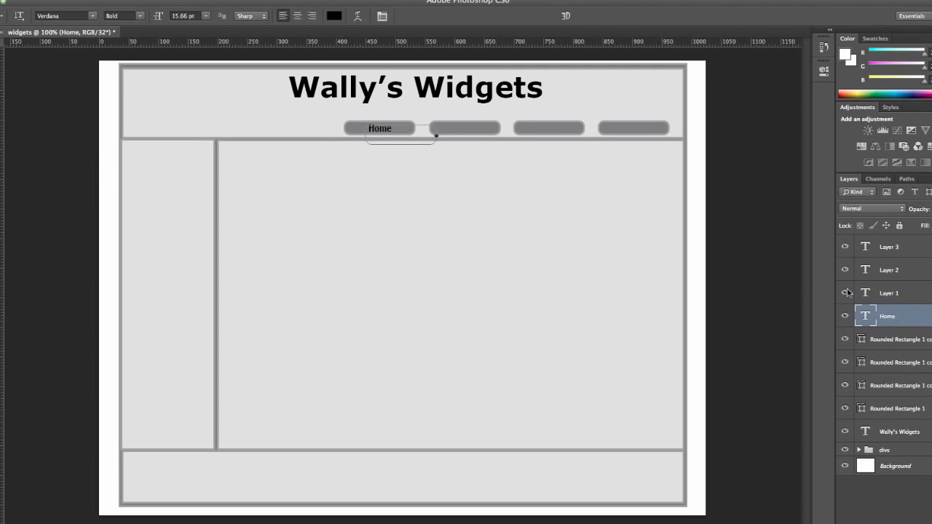
Enter "Sales" in the second button's text box and centre the label on that button
double_click(867, 293)
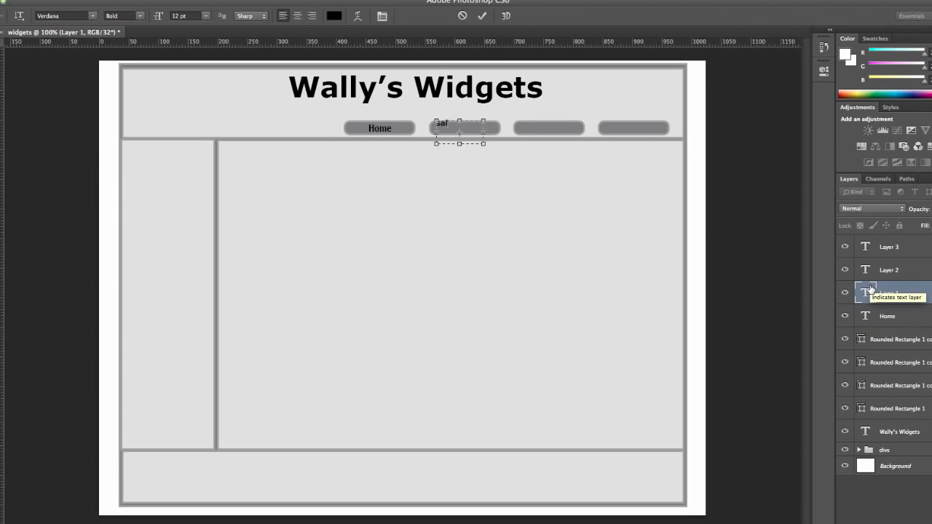
type("Sales")
key("ctrl+Return")
key("ctrl+t")
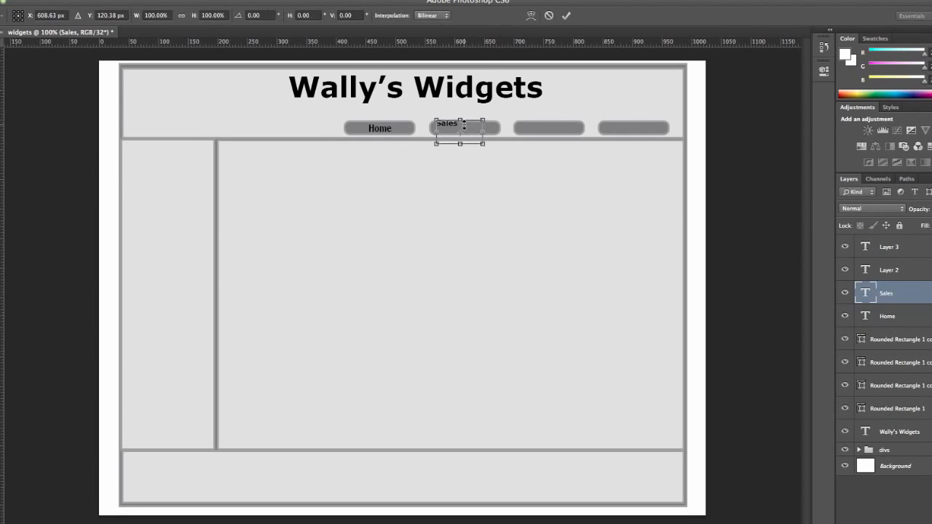
left_click_drag(472, 134, 472, 132)
key("t")
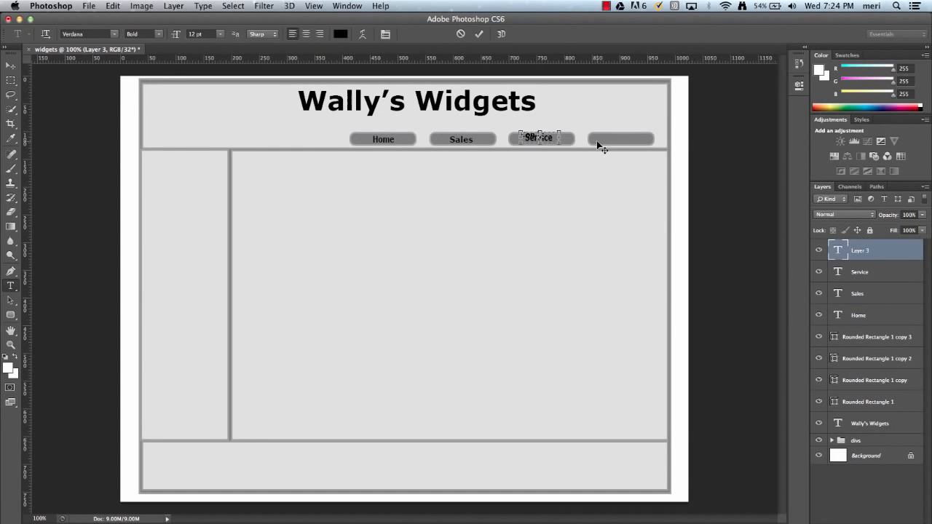
Enter "Contact" in the newest text box on the third button and move the label onto the rightmost button
type("tact")
left_click(11, 65)
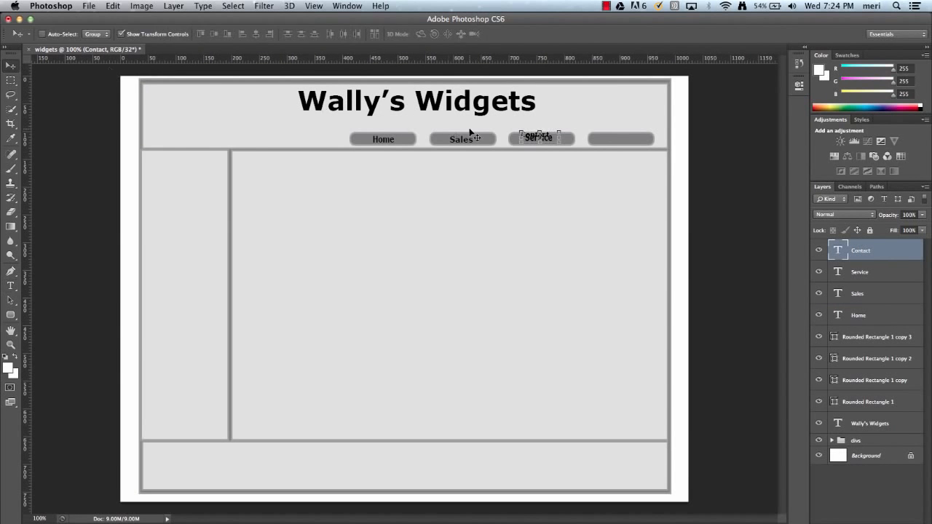
left_click_drag(539, 136, 624, 141)
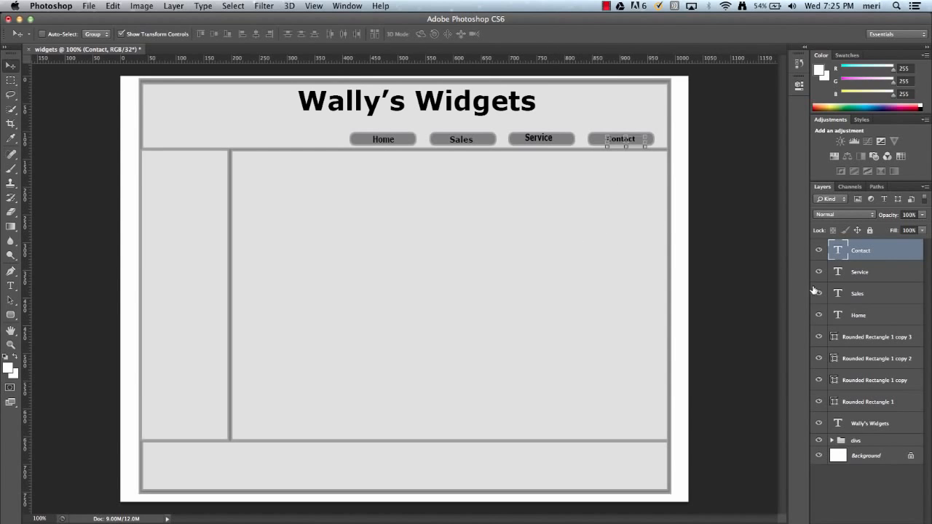
Lock the Contact, Service, Sales and Home text layers
left_click(870, 230)
key("alt+bracketleft")
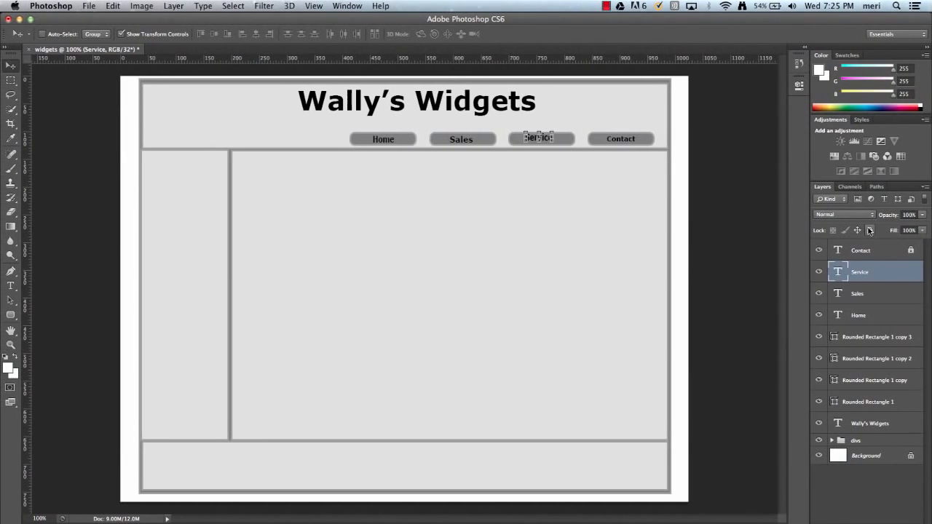
left_click(869, 230)
left_click(904, 296)
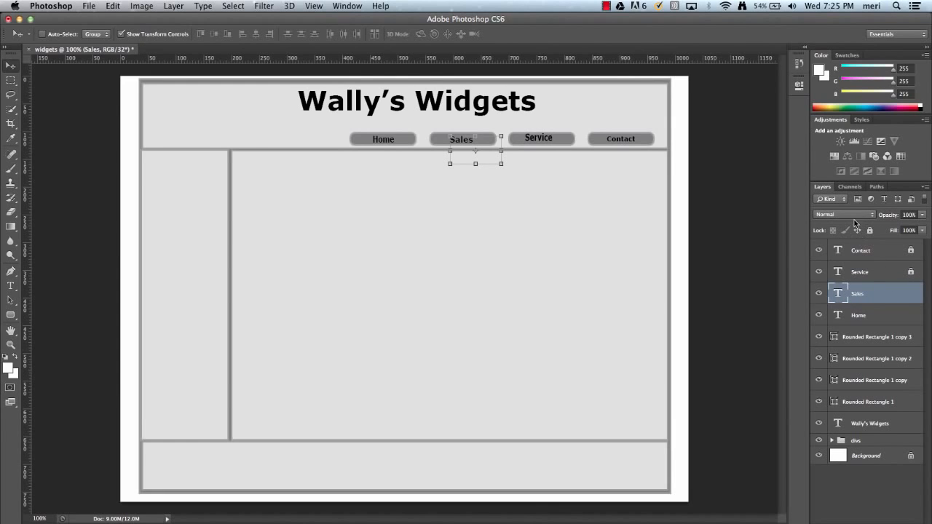
left_click(870, 231)
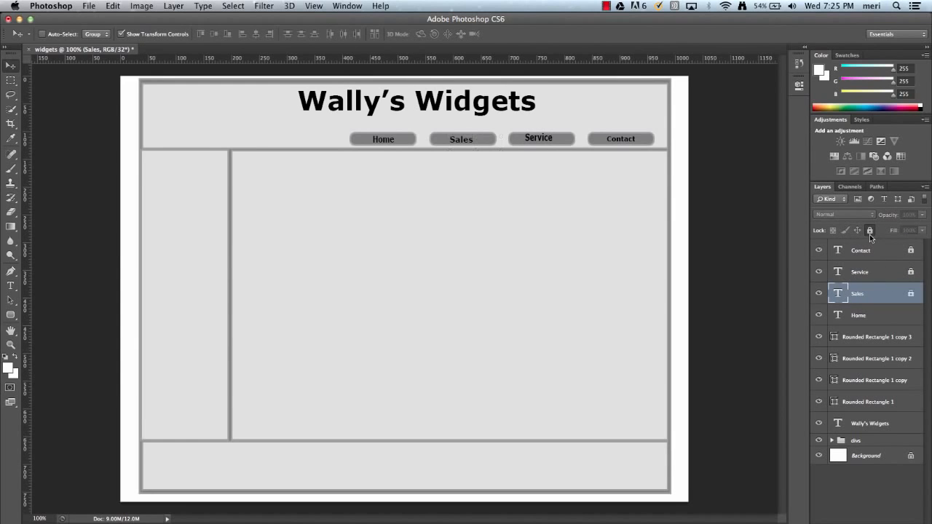
left_click(915, 314)
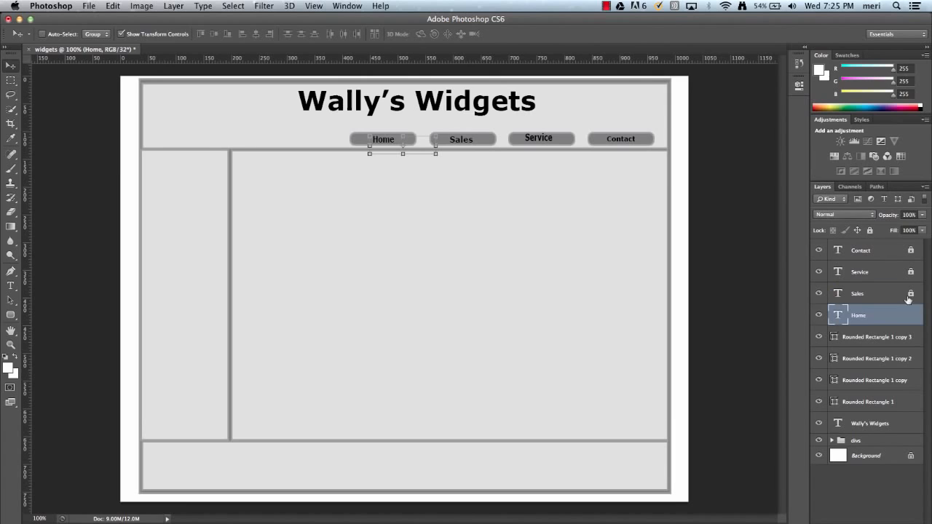
left_click(870, 231)
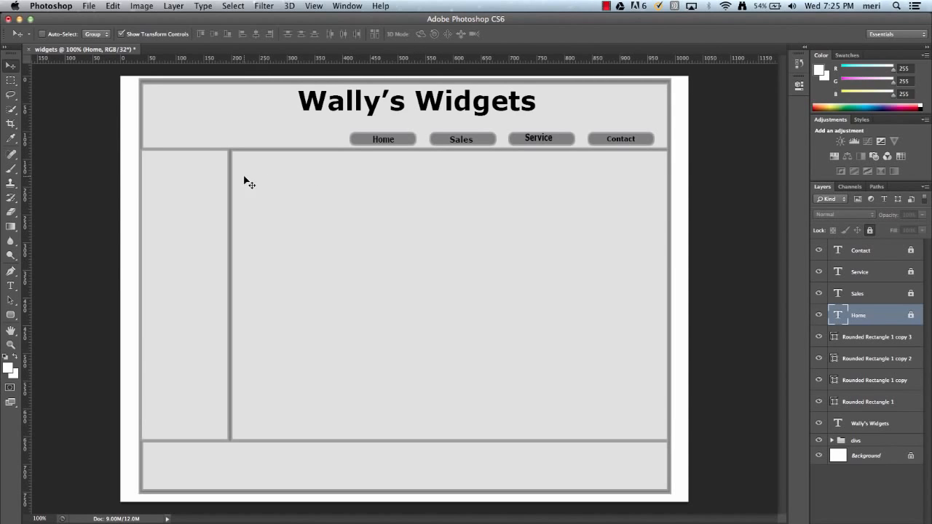
Draw a rectangle about 133 x 90 px near the left end of the page header with the Rectangle tool
left_click(12, 314)
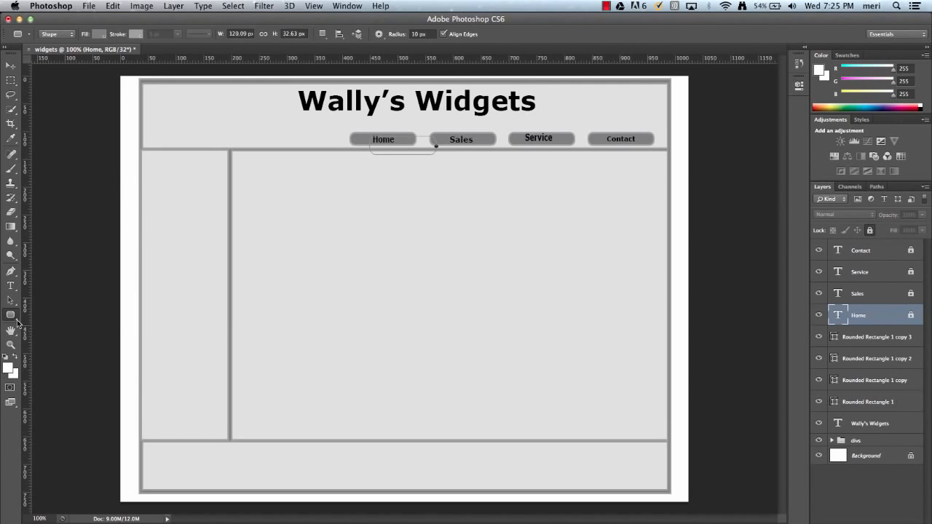
right_click(17, 323)
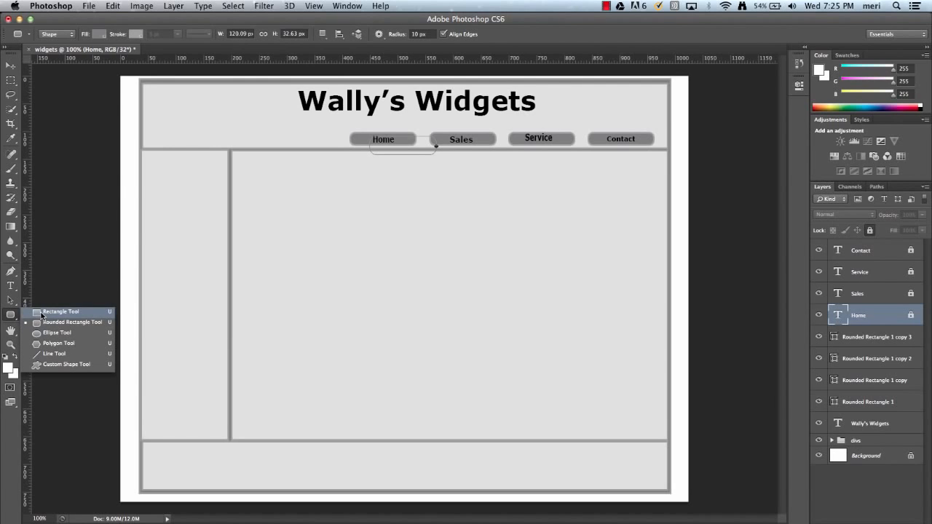
left_click(42, 315)
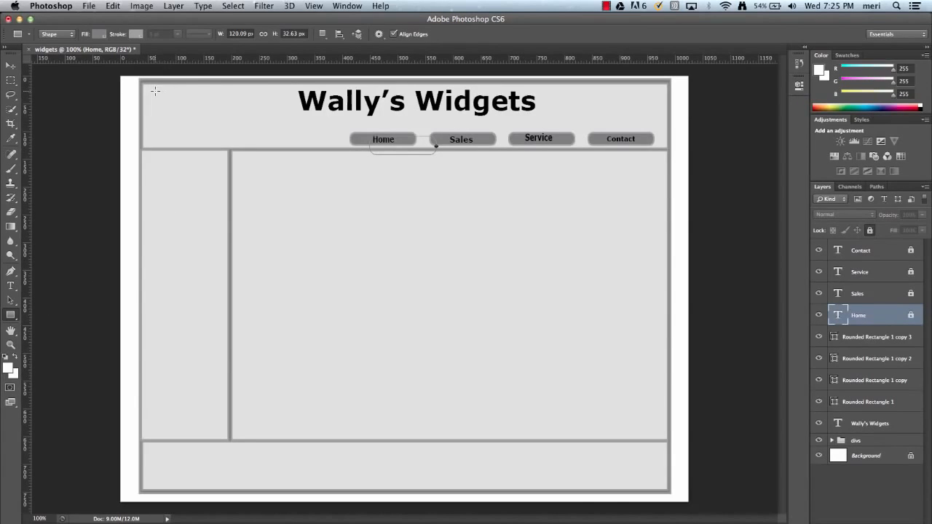
left_click_drag(155, 91, 228, 140)
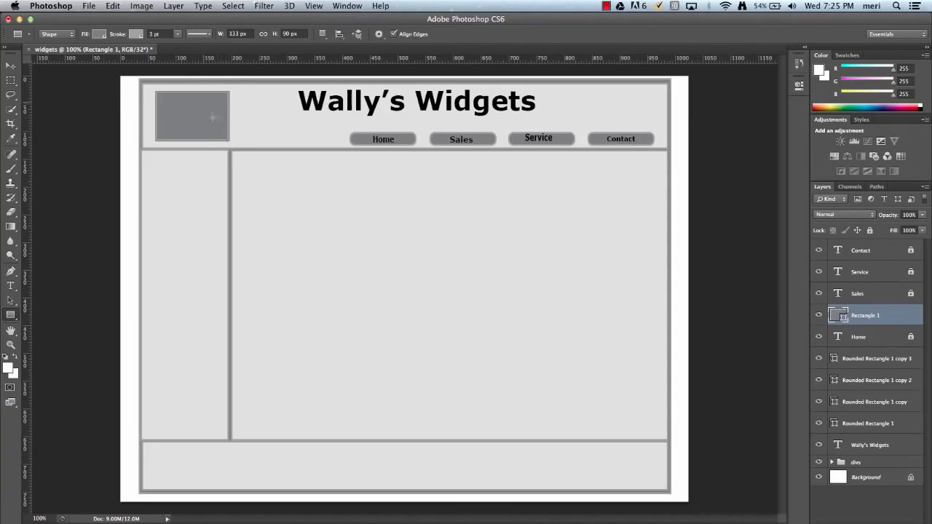
Give the header rectangle a white fill and a black stroke
left_click(101, 34)
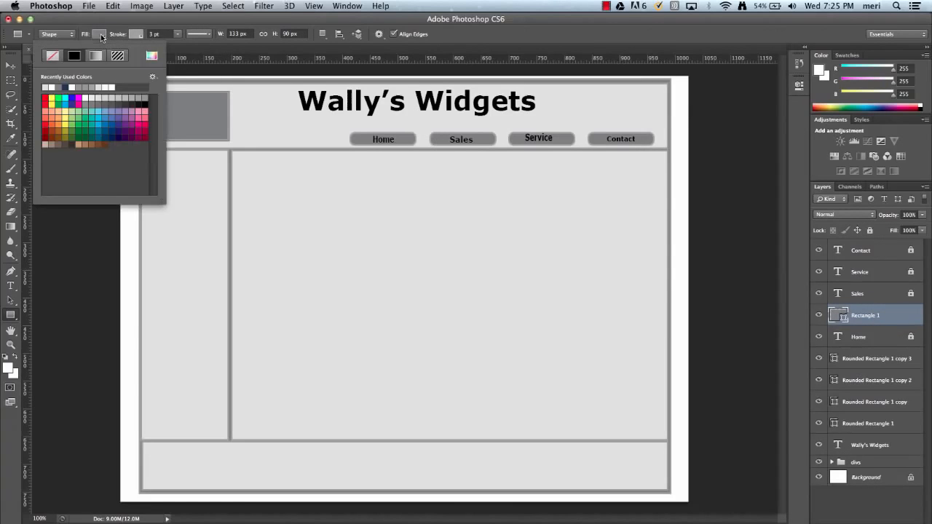
left_click(106, 86)
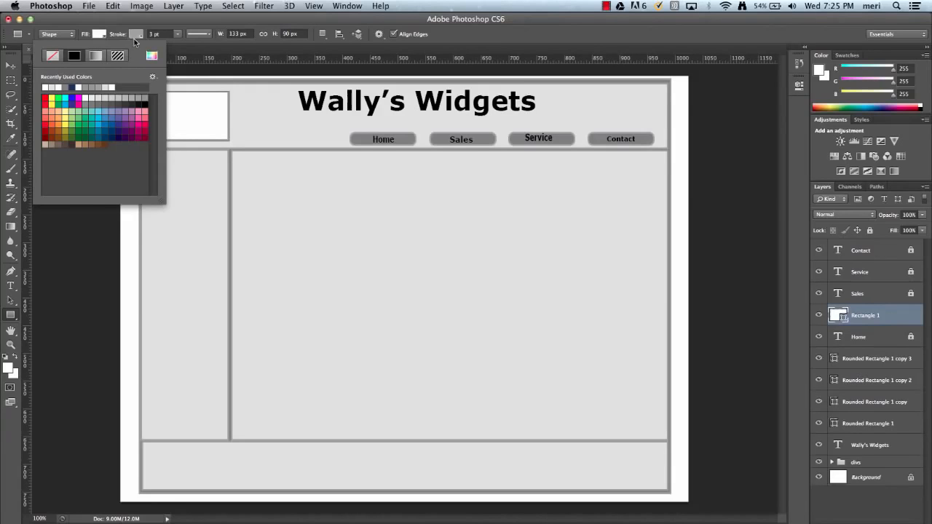
left_click(137, 35)
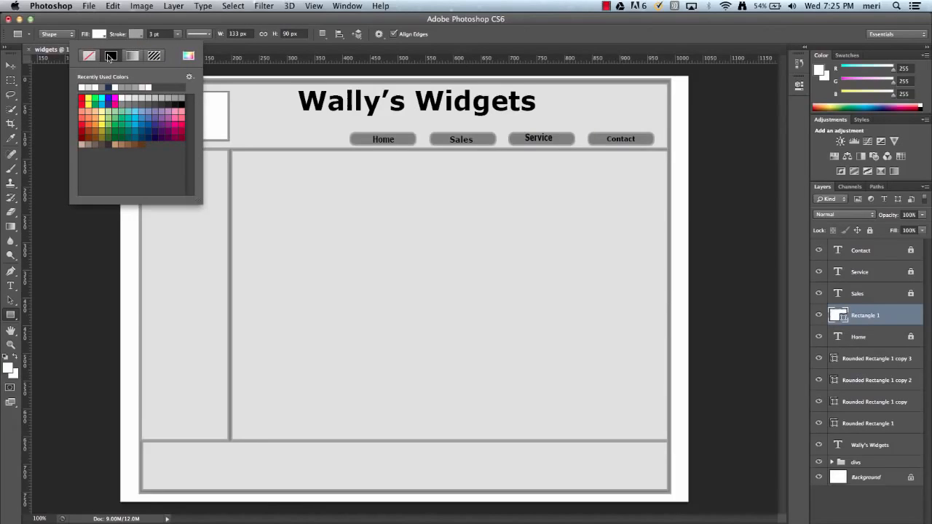
left_click(180, 104)
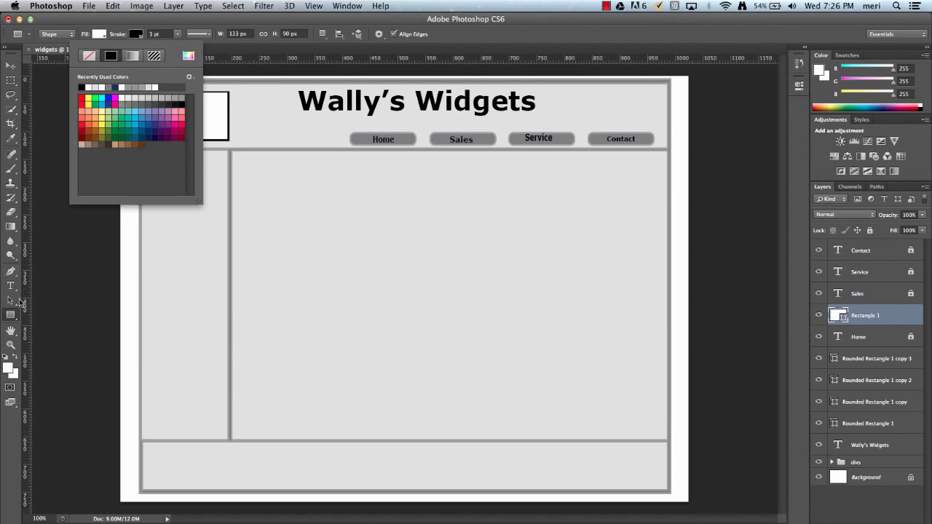
Activate the Line tool and set the header rectangle's fill to none
left_click(18, 321)
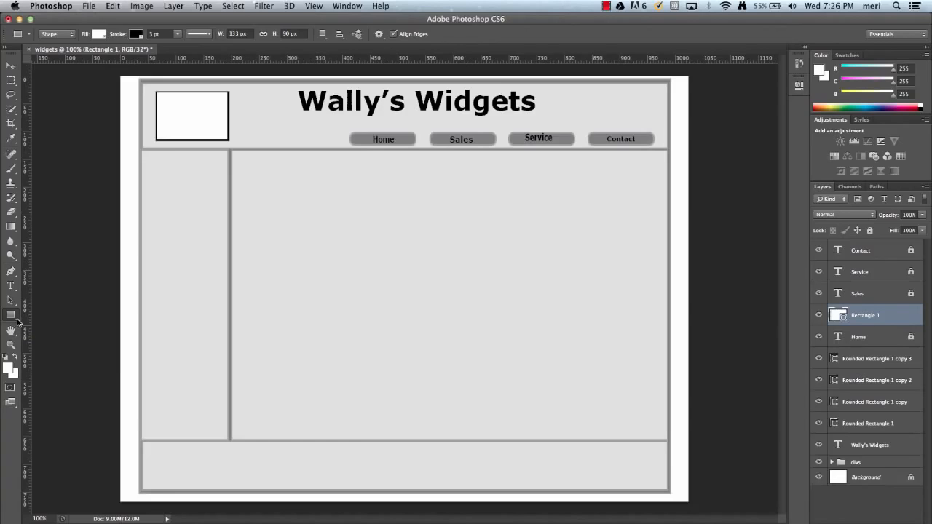
left_click_drag(18, 323, 44, 356)
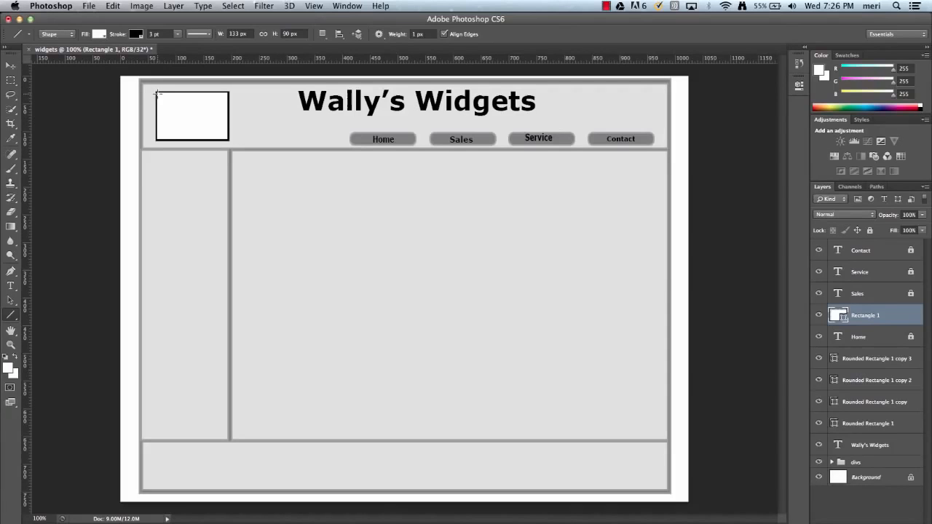
left_click(99, 35)
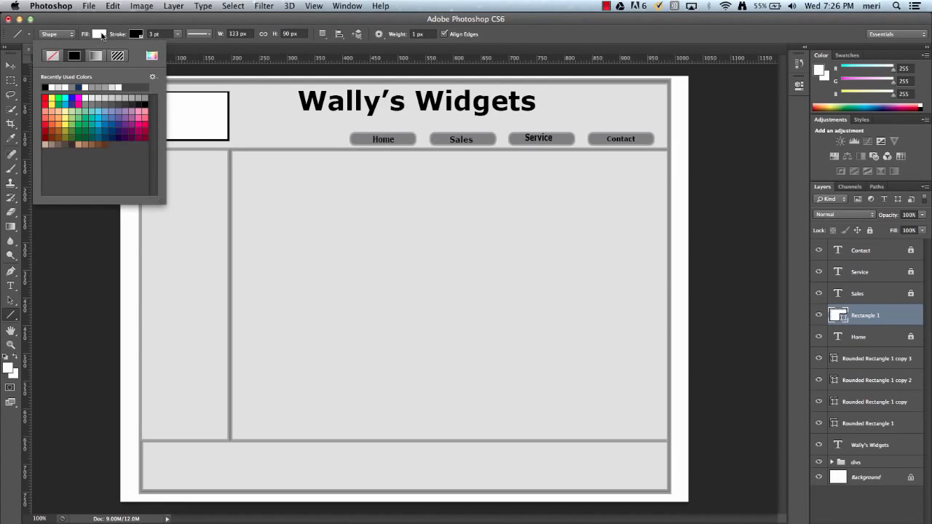
left_click(53, 56)
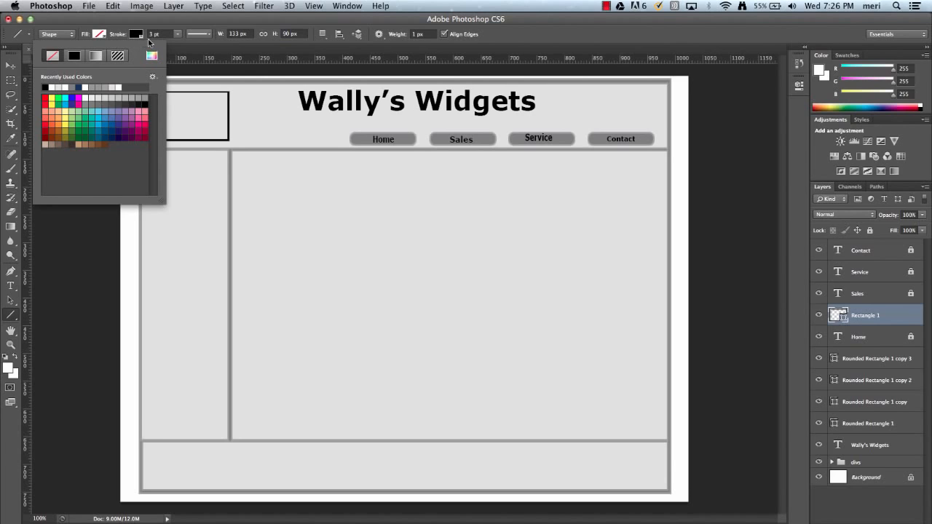
left_click(189, 57)
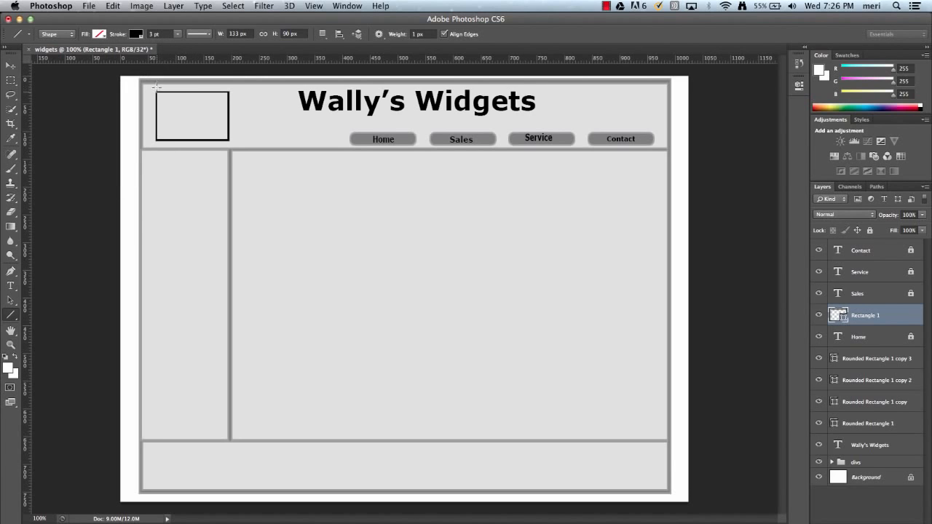
Draw two crossing diagonal lines from corner to corner of the header rectangle and group them with the rectangle
left_click_drag(156, 92, 228, 139)
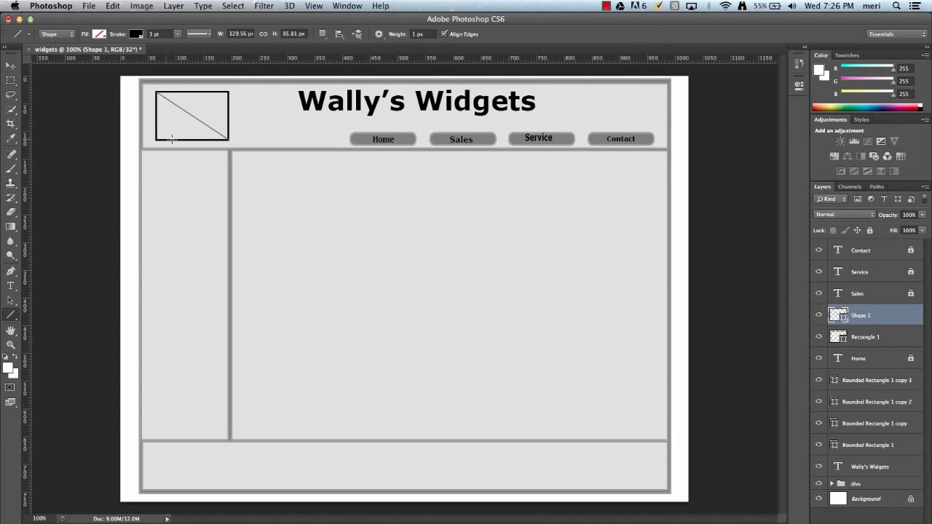
left_click_drag(155, 139, 228, 92)
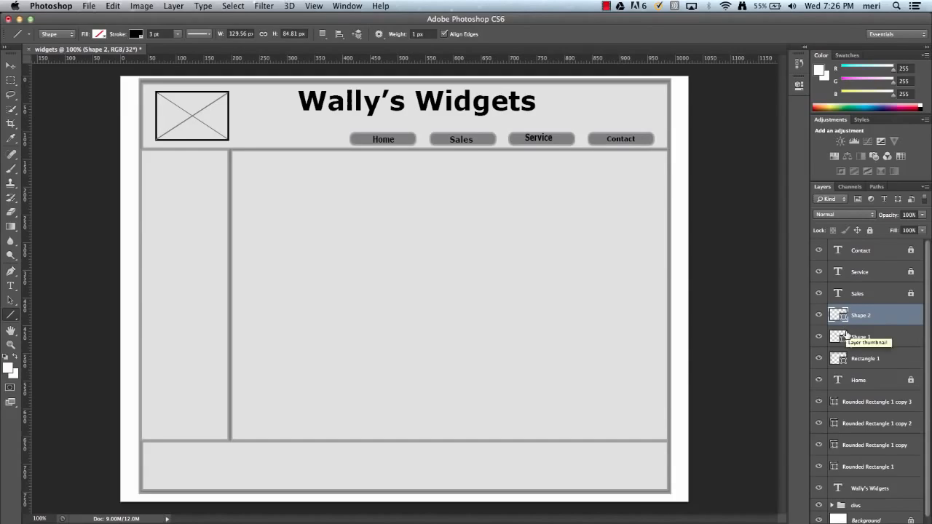
left_click(882, 341, "shift")
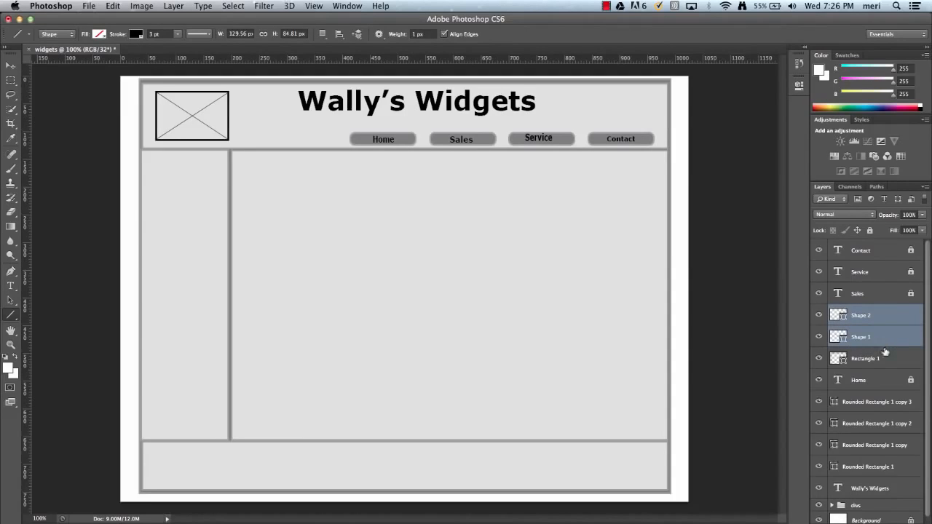
left_click(887, 358, "shift")
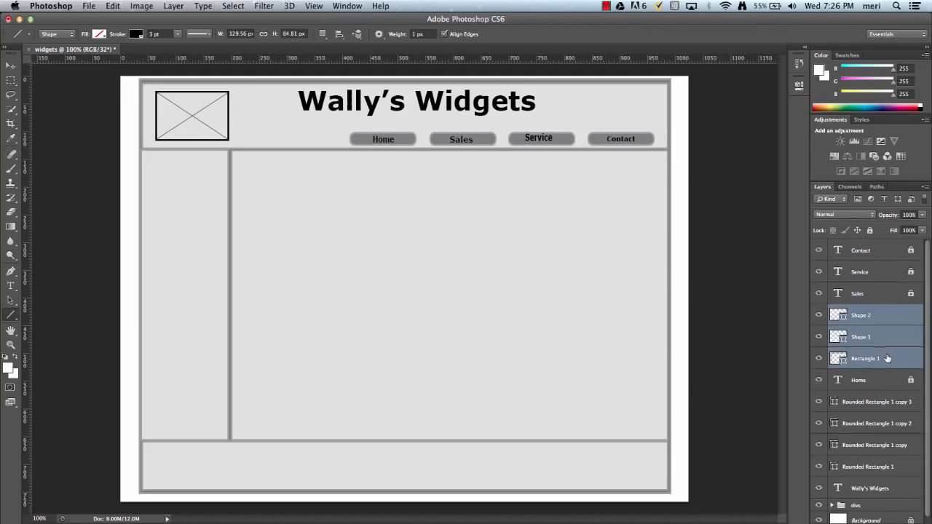
key("super+g")
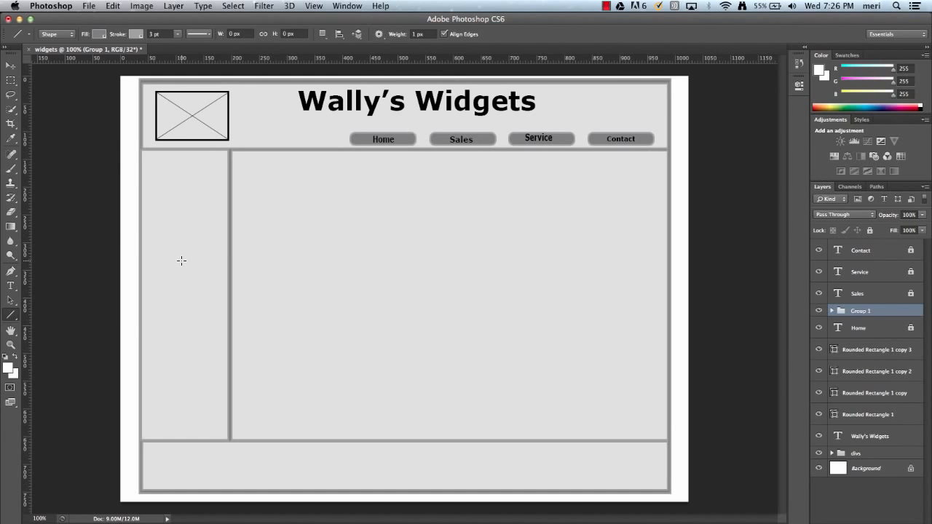
Add the text "Link" in 12 pt Verdana Bold near the upper end of the sidebar
left_click(11, 286)
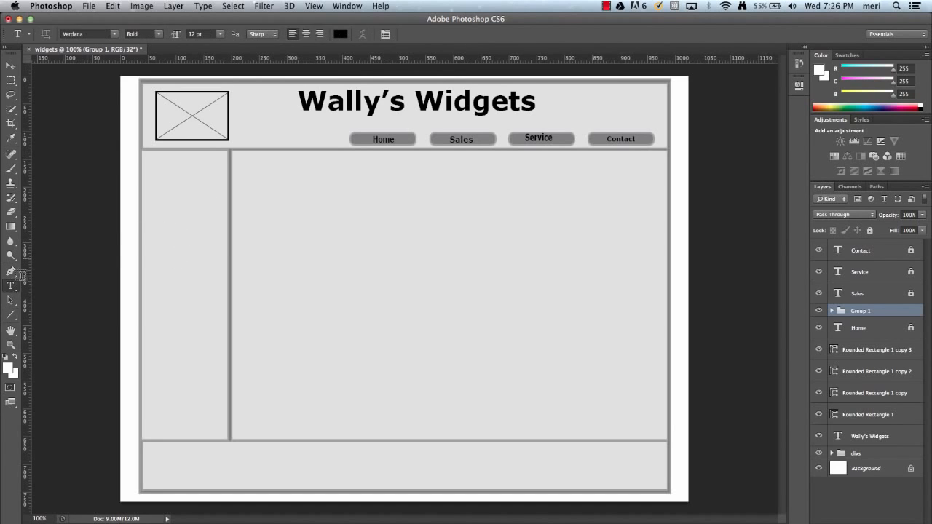
left_click(156, 188)
type("Link")
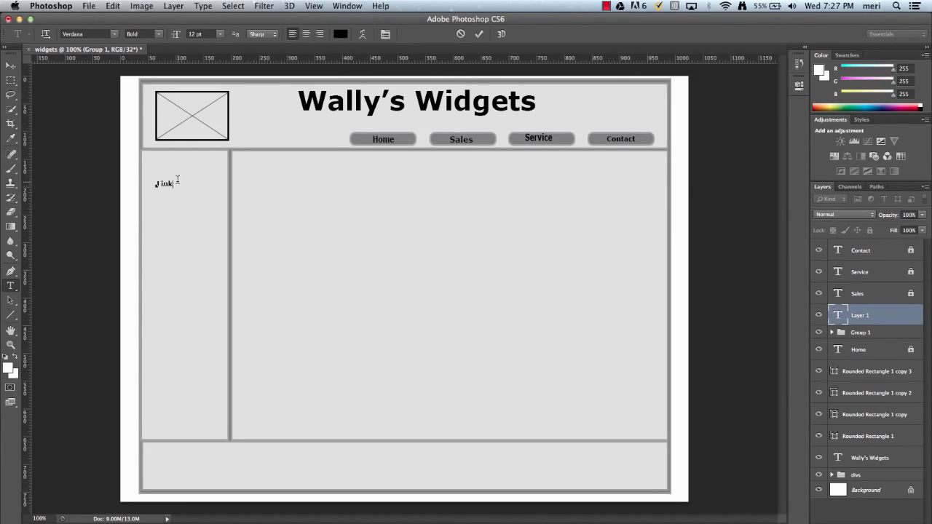
left_click_drag(177, 183, 157, 183)
key("Right")
left_click(10, 66)
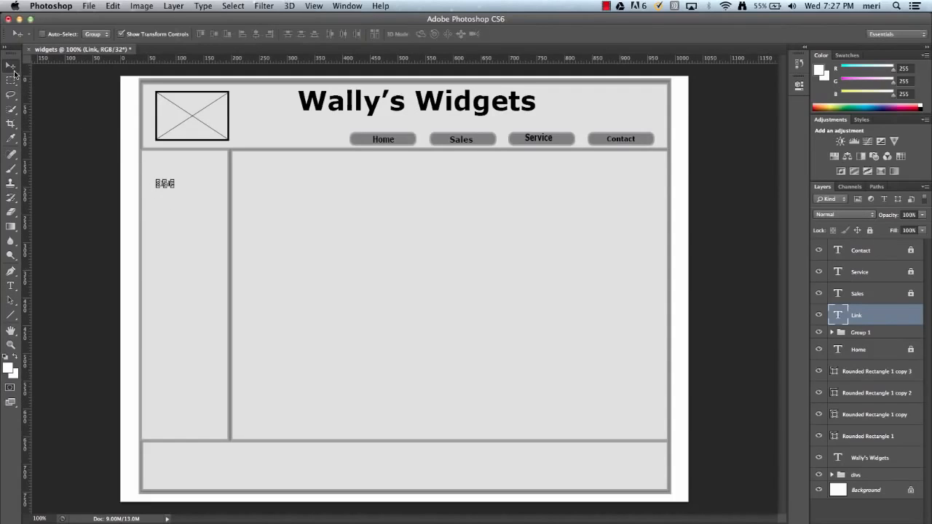
Nudge the sidebar Link text, scale it to about 225% width and 183% height, and apply the transformation
left_click_drag(160, 195, 160, 197)
key("Up")
key("Up")
key("Up")
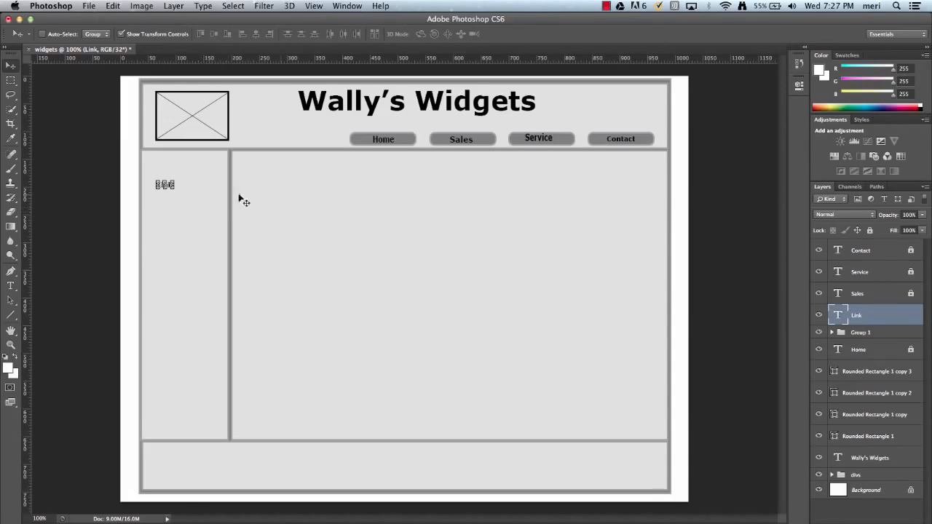
left_click(177, 186)
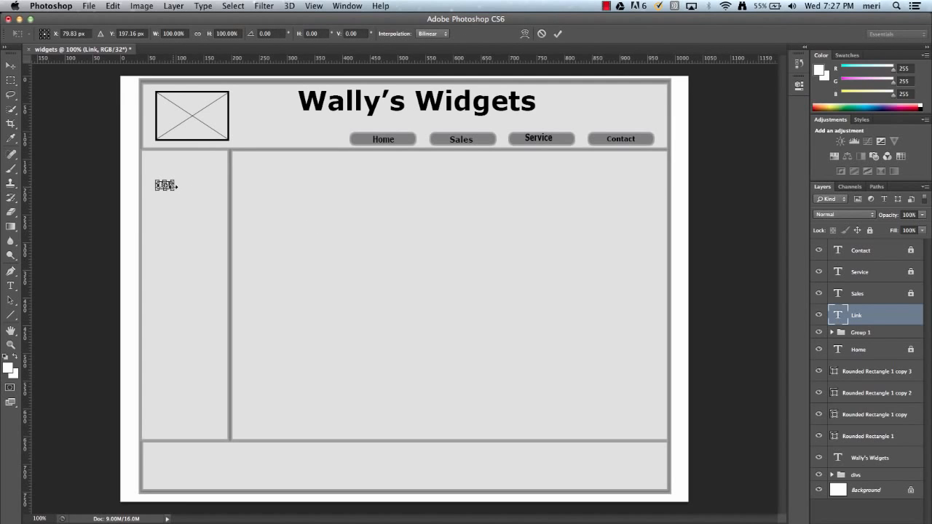
left_click_drag(175, 190, 195, 197)
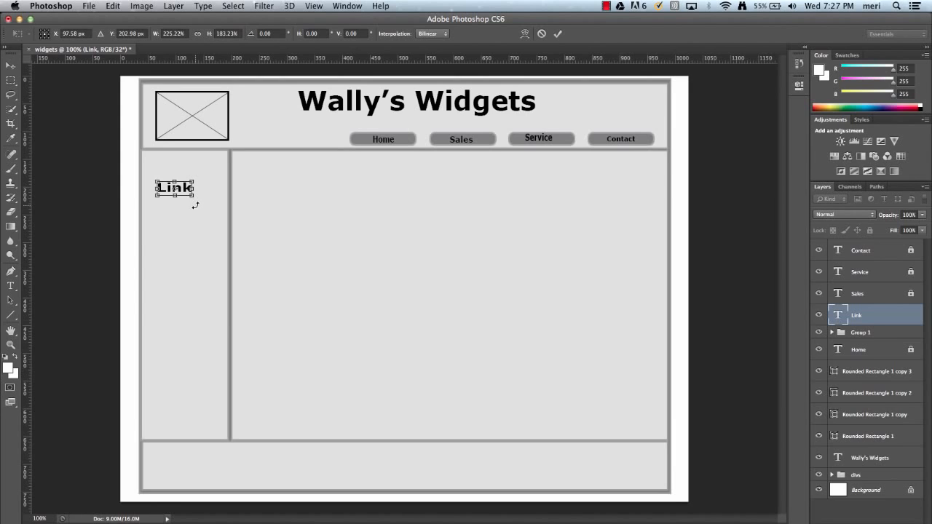
left_click(11, 66)
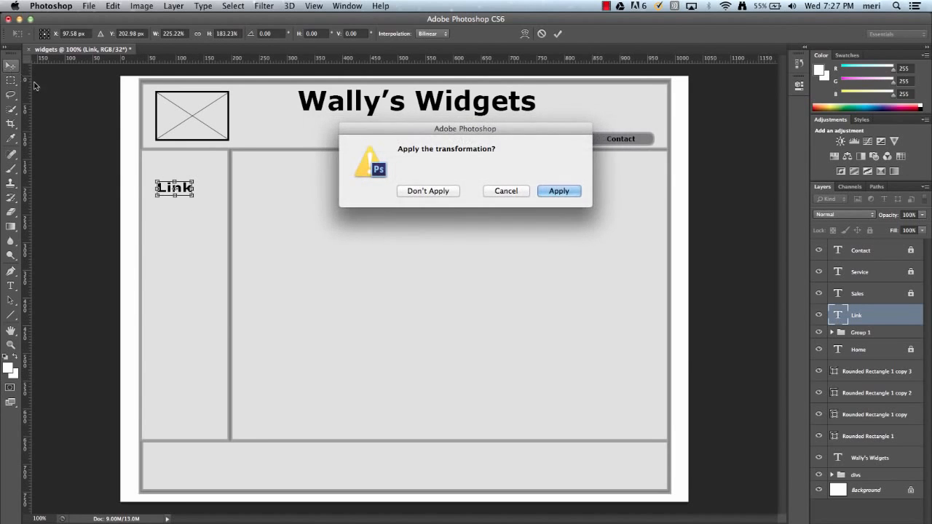
left_click(559, 191)
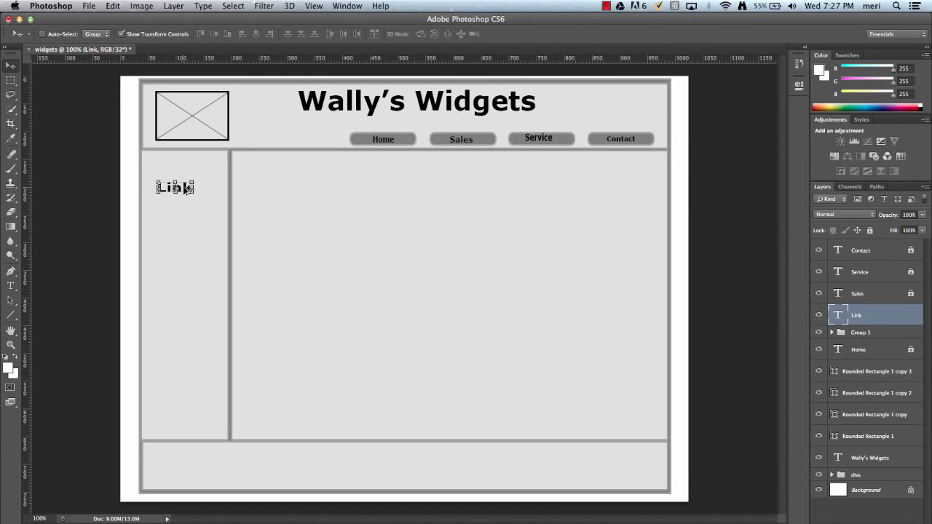
Duplicate the sidebar Link text and move the copy straight down to form a second line
key("alt+Down")
key("Down")
key("Down")
key("Down")
key("Down")
key("Down")
key("Down")
key("Down")
key("Down")
key("Down")
key("Down")
key("Down")
key("Down")
key("Down")
key("Down")
key("Down")
key("Down")
key("Down")
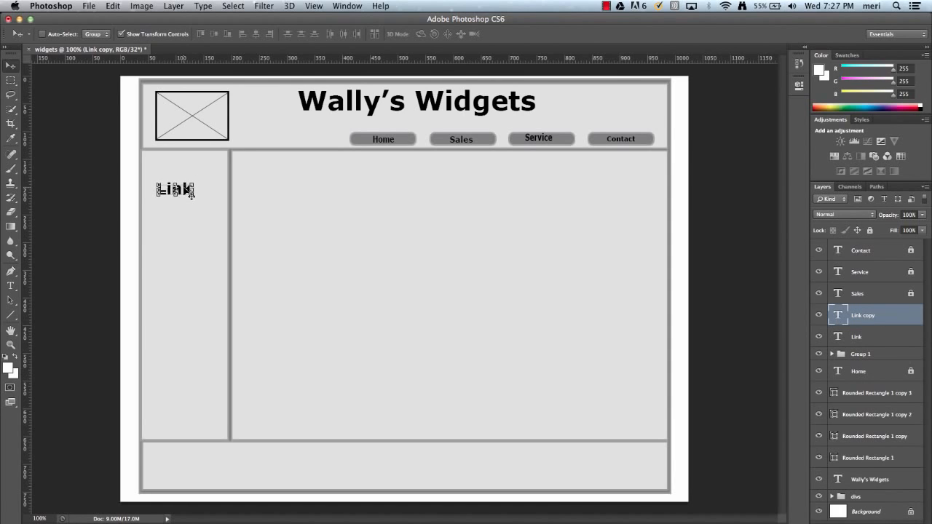
key("Down")
key("Down")
key("Down")
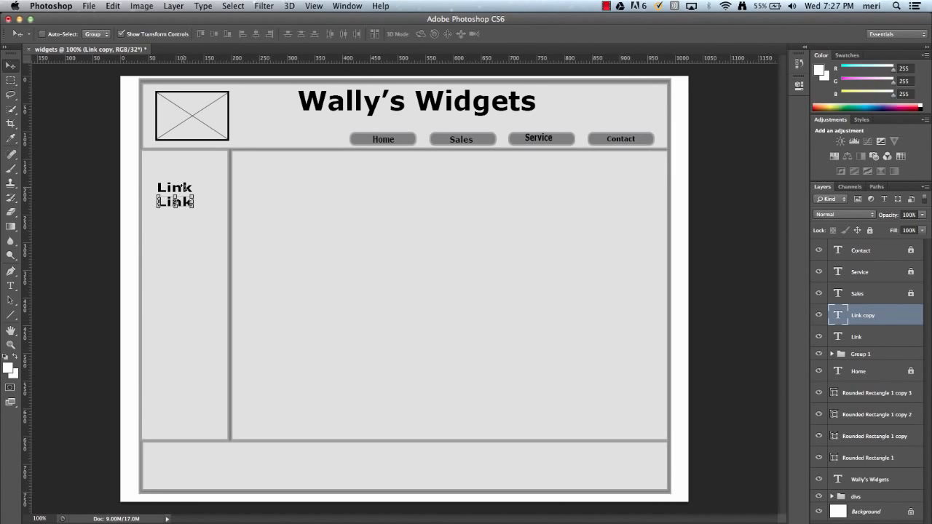
Duplicate the second Link text and move the copy down as the third line, keeping the same spacing
key("Down")
key("alt+Down")
key("Down")
key("Down")
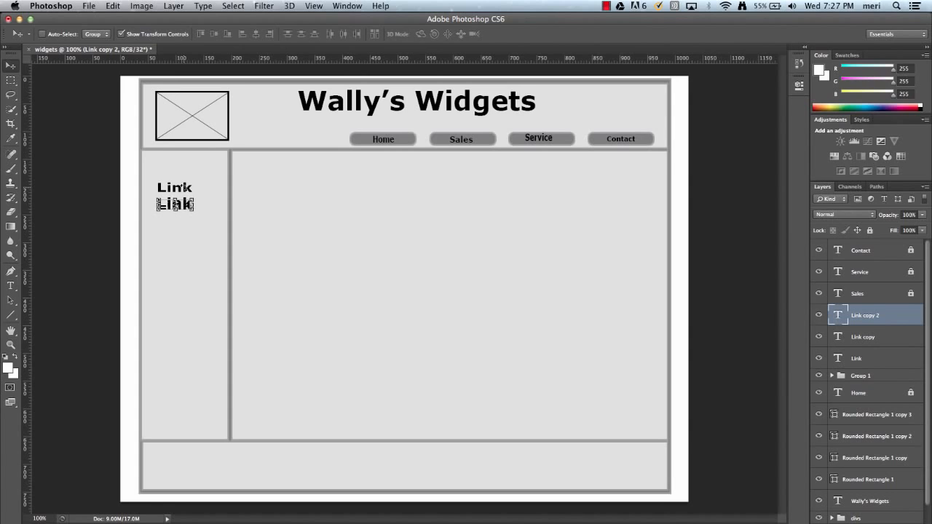
key("Down")
key("Down")
key("Down")
key("Down")
key("Down")
key("Down")
key("Down")
key("Down")
key("Down")
key("Down")
key("Down")
key("Down")
key("Down")
key("Down")
key("Down")
key("Down")
key("Down")
key("Down")
key("Down")
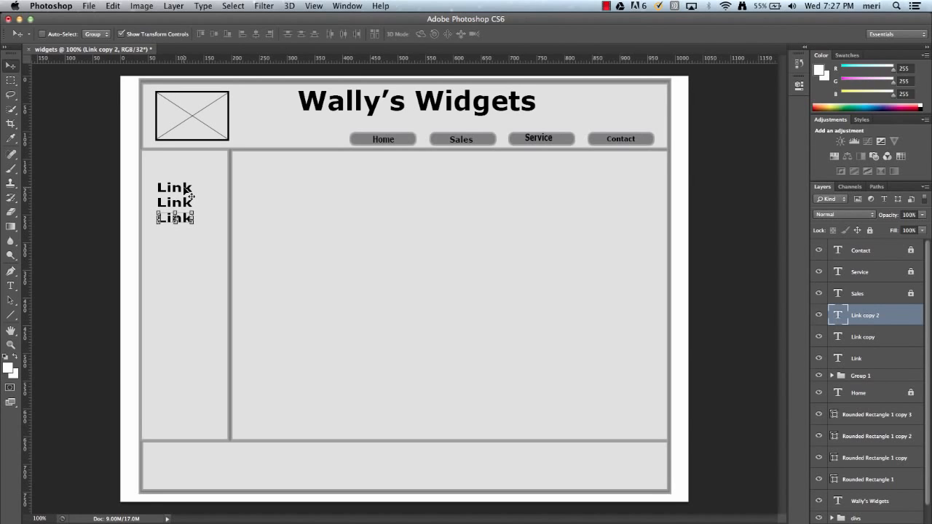
Duplicate the third Link text and move the copy down as the fourth line of the sidebar list
key("alt+Down")
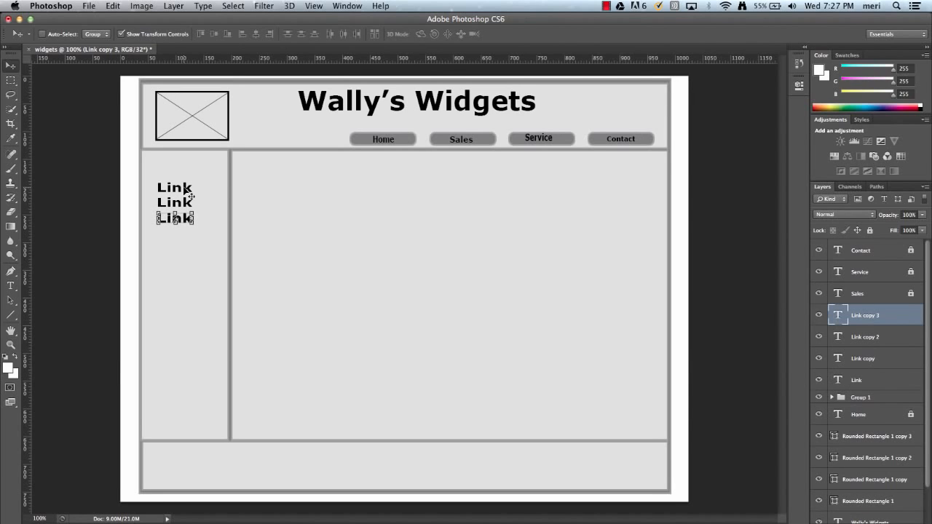
key("Down")
key("Down")
key("Down")
key("Down")
key("Down")
key("Down")
key("Down")
key("Down")
key("Down")
key("Down")
key("Down")
key("Down")
key("Down")
key("Down")
key("Down")
key("Down")
key("Down")
key("Down")
key("Down")
key("Down")
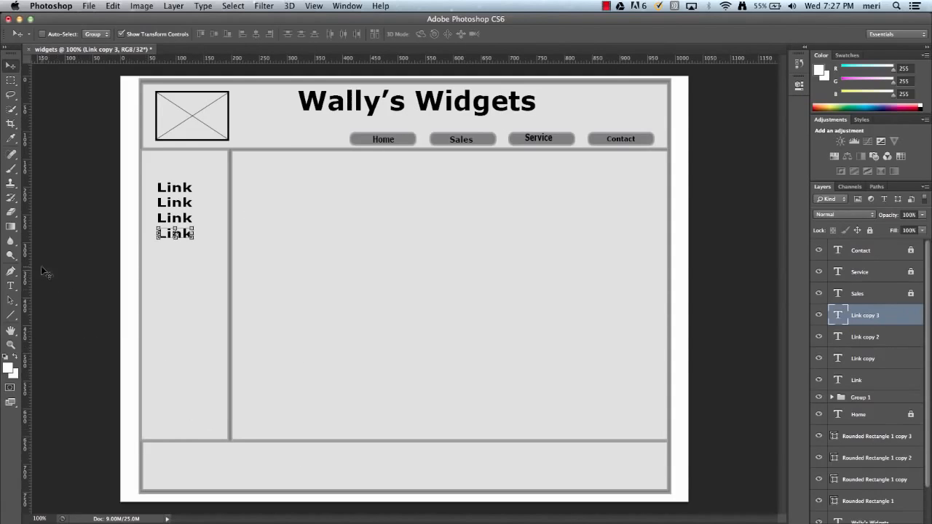
Add a 12 pt text line in the footer with "Wally's Widgets" followed by the company's street address
left_click(10, 287)
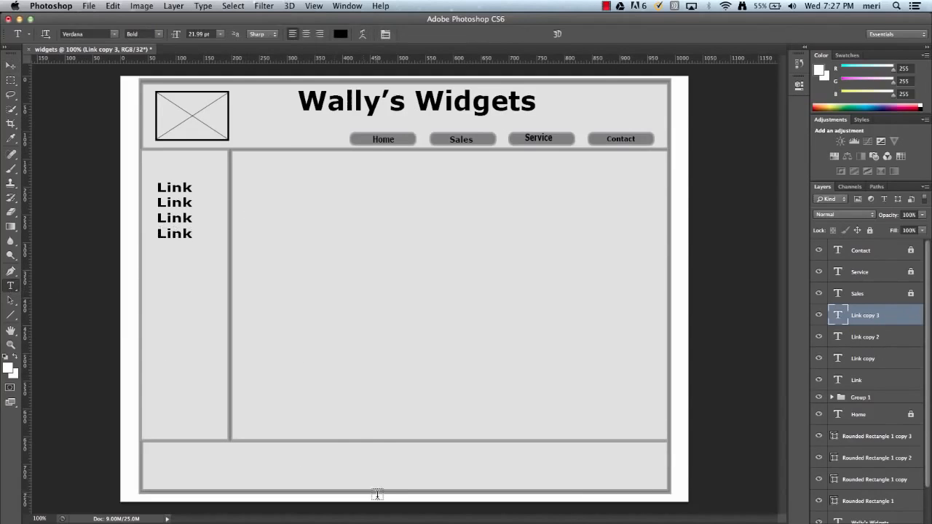
left_click(356, 454)
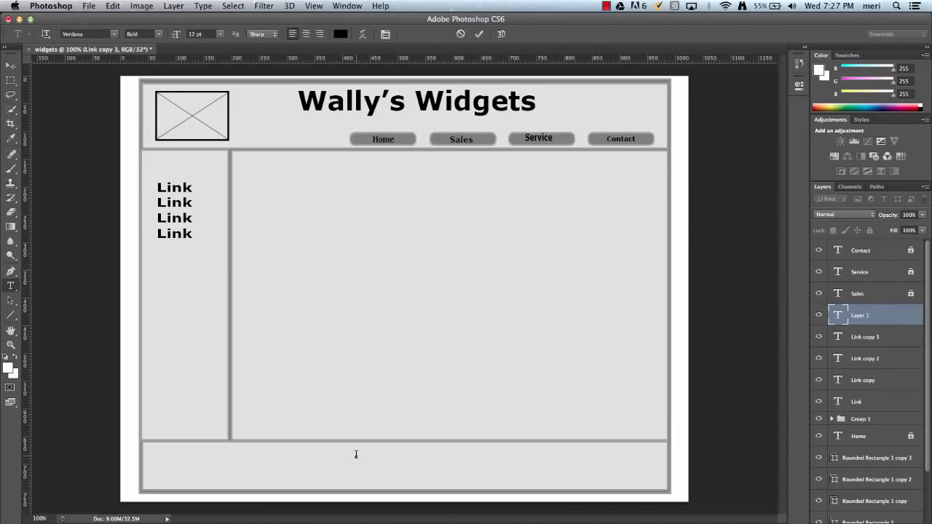
type("Wally's Widgets 102 Main St")
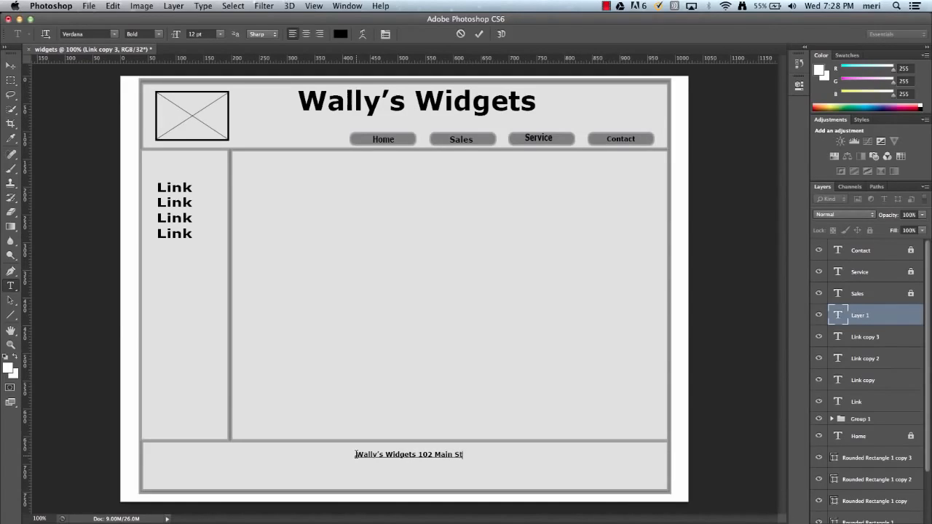
type("reet")
key("super+Return")
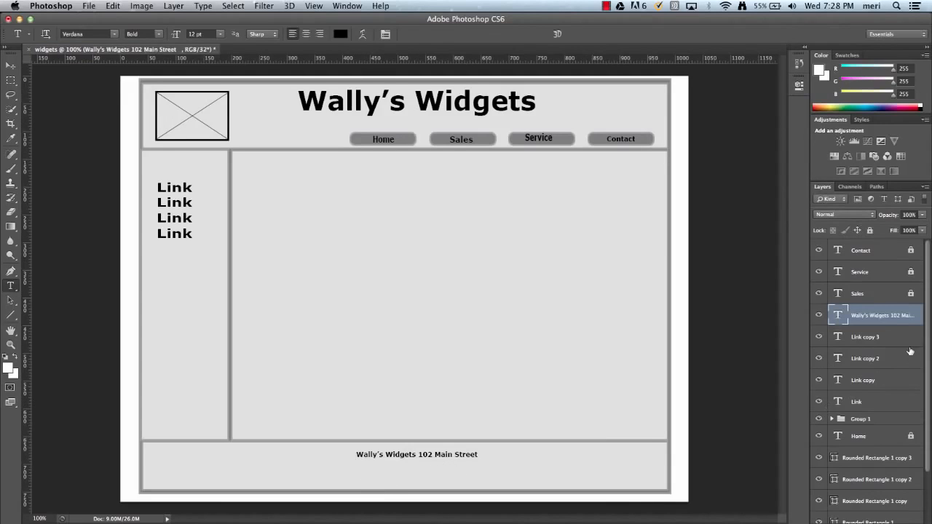
Add a second footer text line with the company's town, state and postal code beneath the street address
left_click(361, 470)
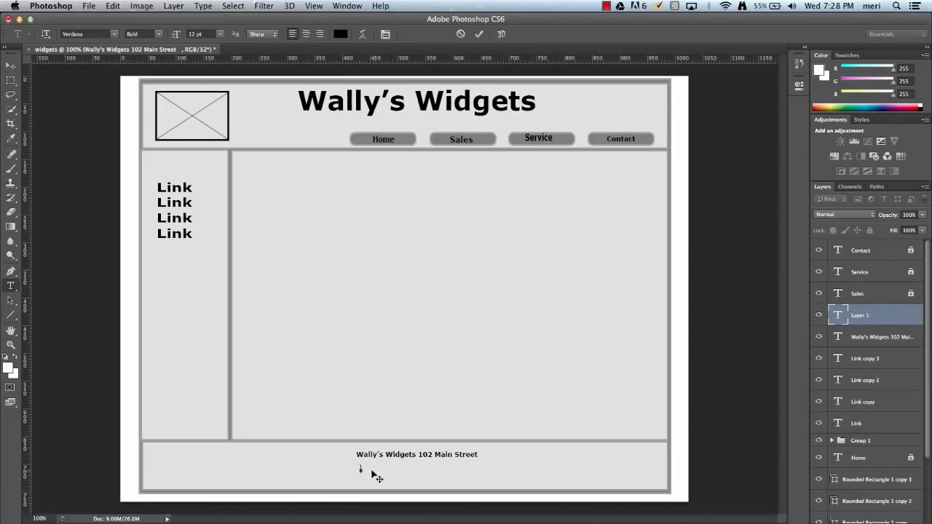
type("&")
type("Any To")
type("wn, T")
type("L, 60000")
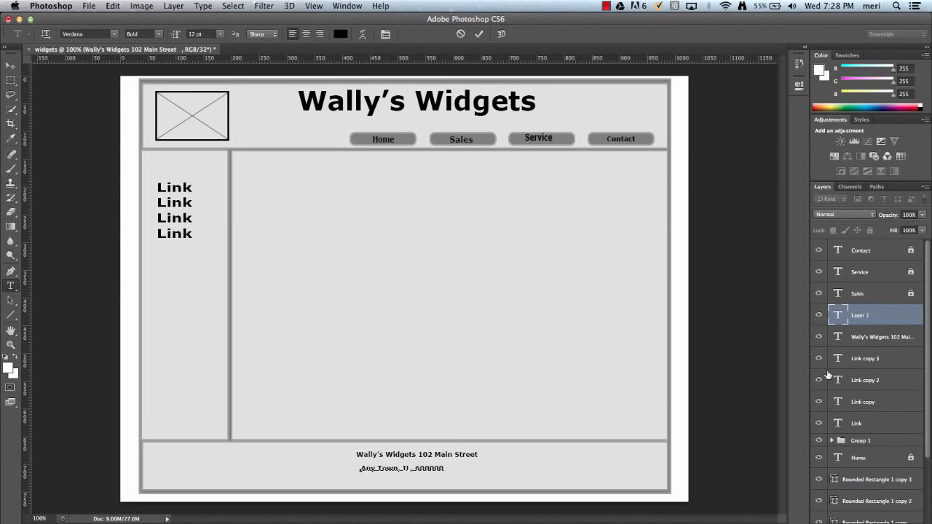
left_click(834, 443)
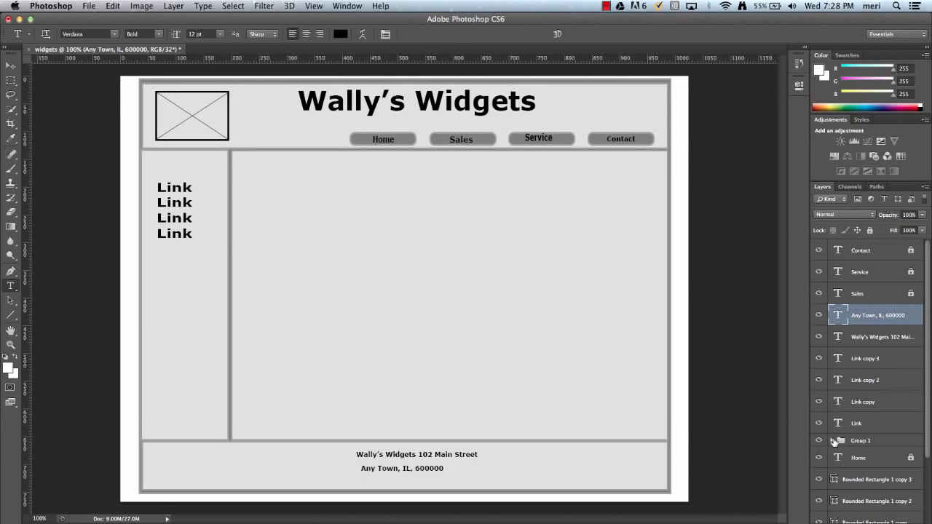
Duplicate the image placeholder group in the header and offset the copy down and right to X 138.5 px, Y 90 px
left_click(842, 441)
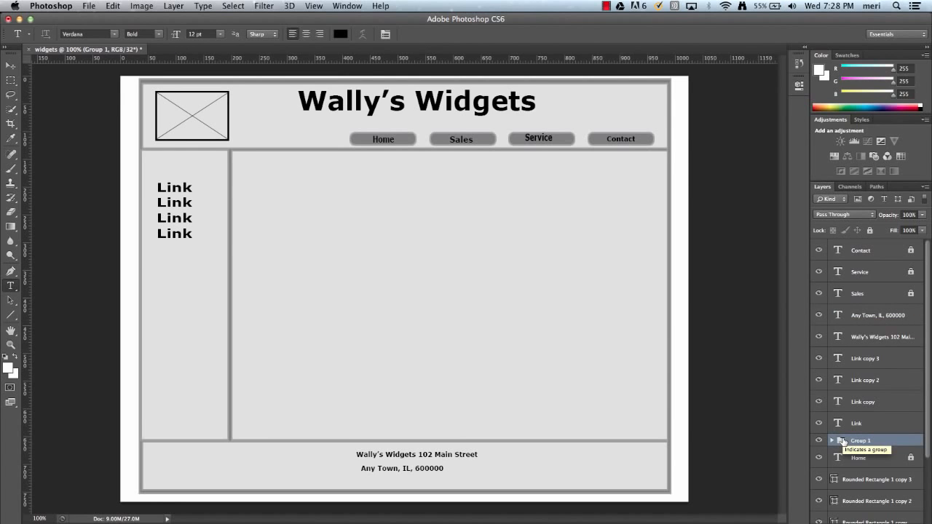
left_click_drag(843, 442, 900, 523)
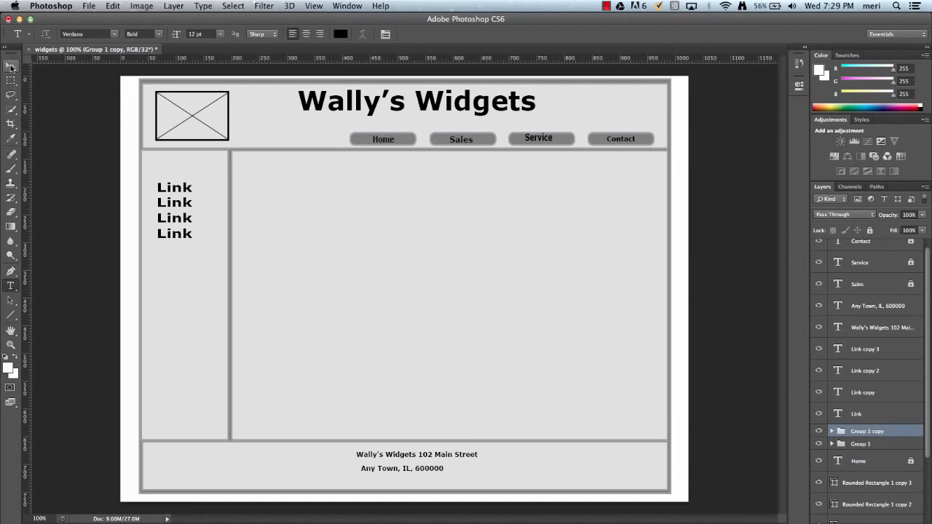
key("v")
key("super+t")
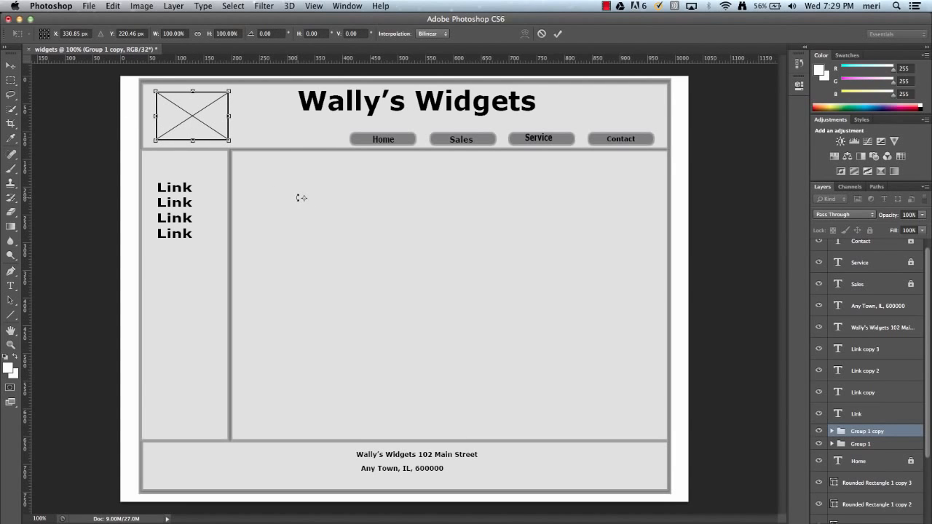
key("super+z")
key("Down")
key("Down")
key("Down")
key("Down")
key("Down")
key("Down")
key("Down")
key("Down")
key("Down")
key("Down")
key("Down")
key("Down")
key("Down")
key("Down")
key("Down")
key("Down")
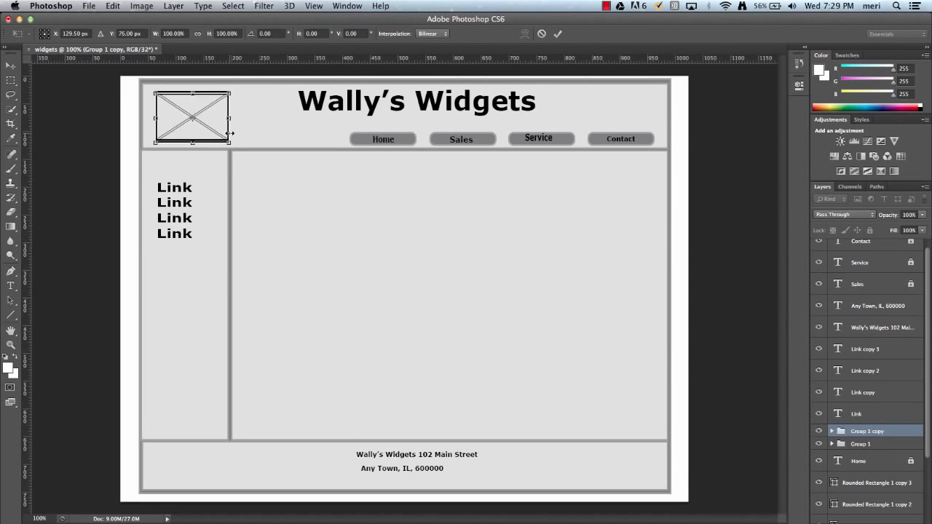
key("Down")
key("Down")
key("Right")
key("Right")
key("Right")
key("Right")
key("Right")
key("Right")
key("Right")
key("Right")
key("Right")
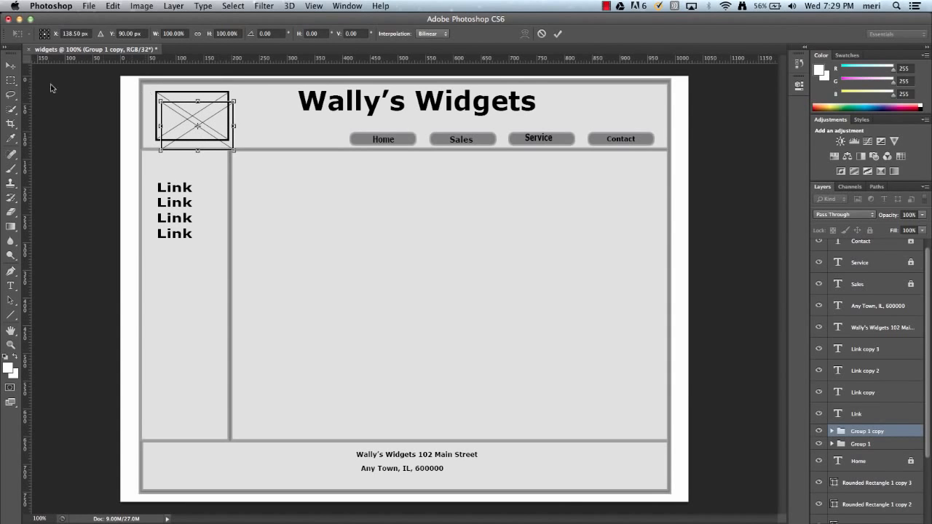
left_click(10, 65)
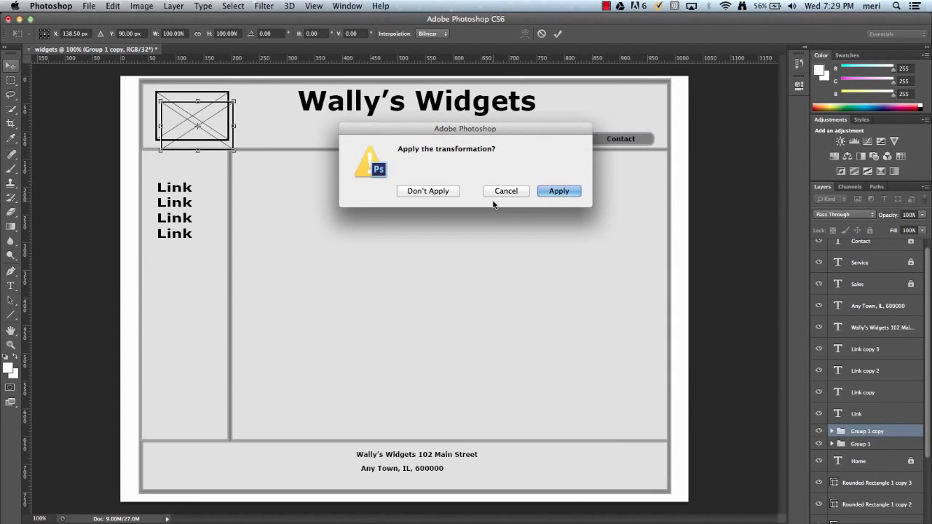
left_click(559, 191)
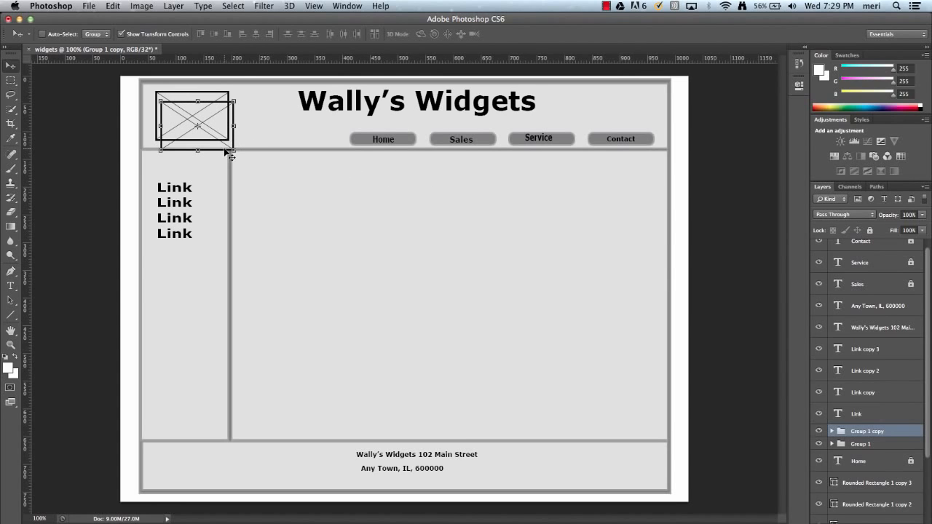
Place the placeholder copy in the upper-left of the main content area, scale it to about 188% wide and 200% high, and apply the transformation
left_click_drag(230, 156, 380, 259)
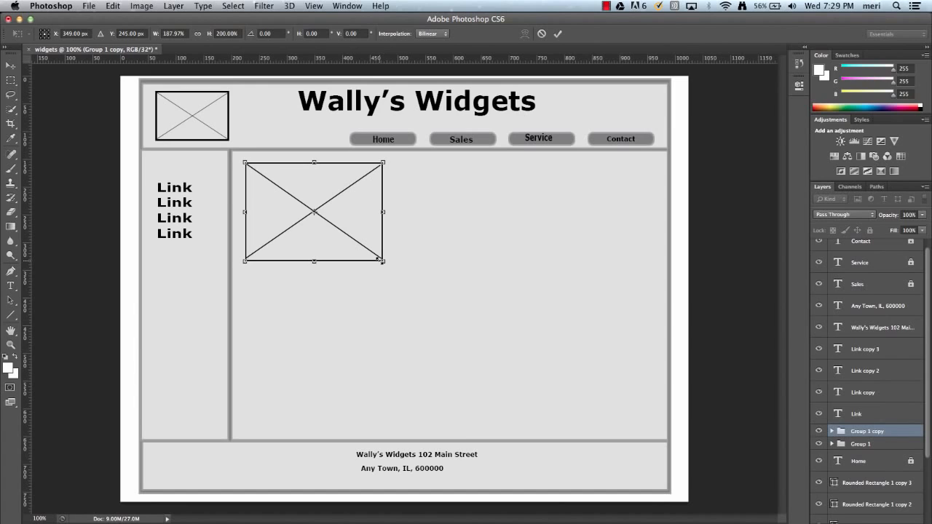
key("Down")
key("Down")
key("Down")
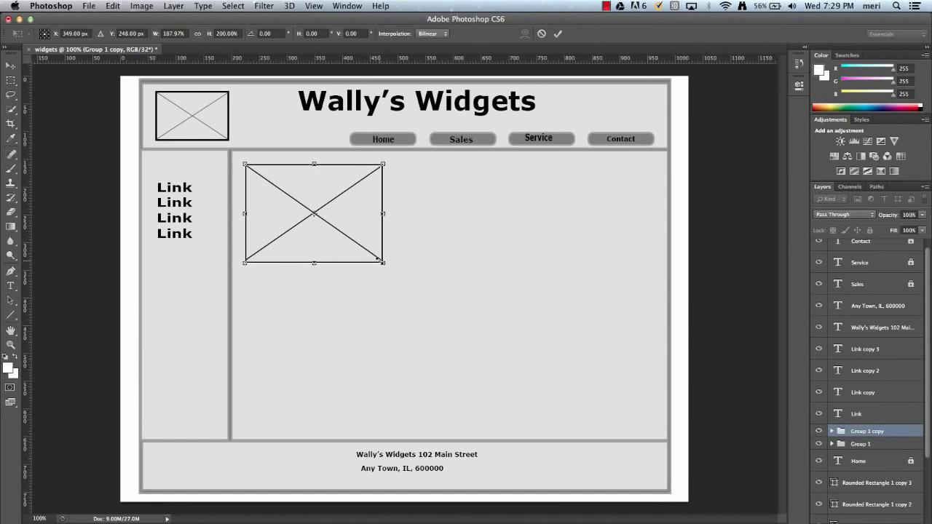
key("Up")
key("Up")
key("Up")
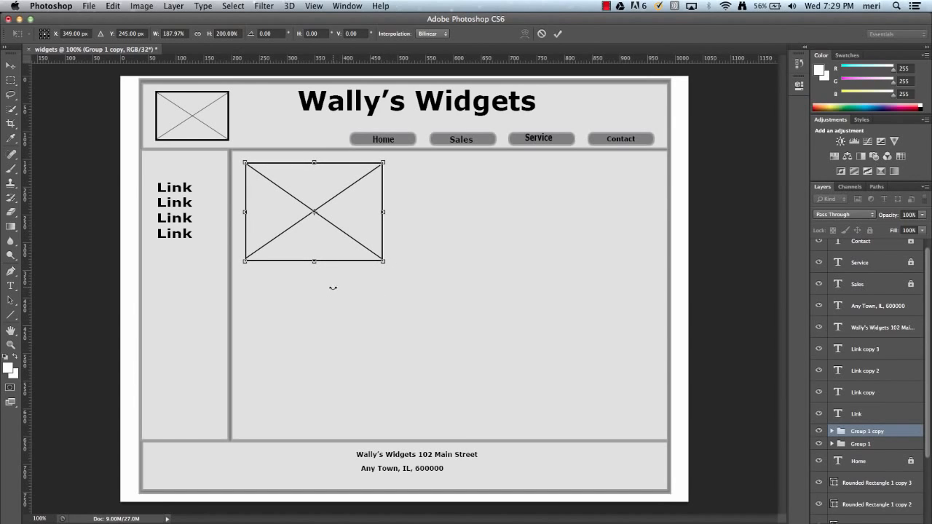
left_click(12, 65)
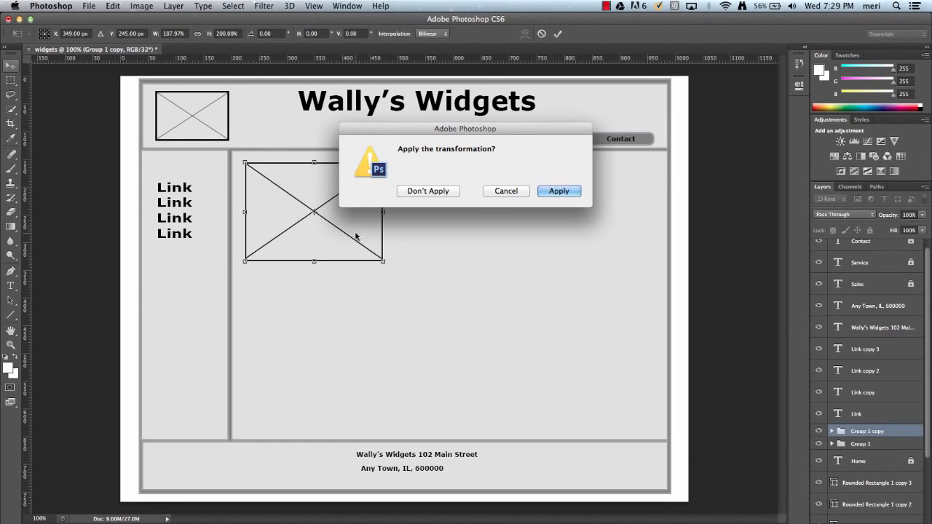
left_click(550, 193)
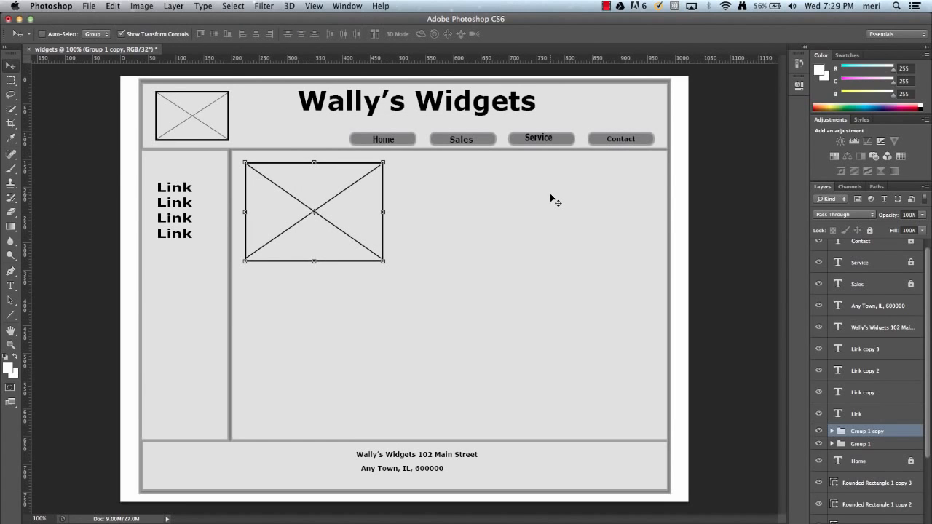
Duplicate the enlarged image placeholder and move the copy directly below it in the content area, leaving a small gap
key("ctrl+j")
key("Down")
key("Down")
key("Down")
key("Down")
key("Down")
key("Down")
key("Down")
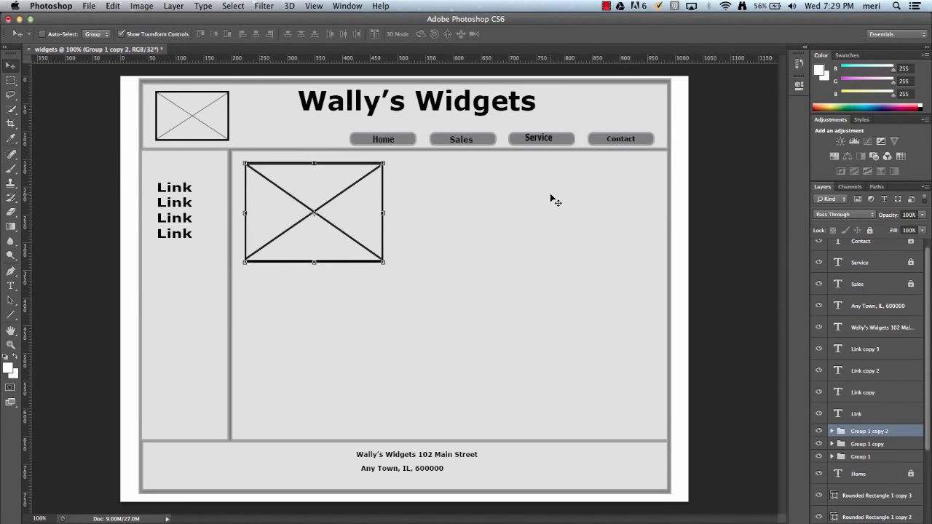
key("Down")
key("Down")
key("Down")
key("Down")
key("Down")
key("Down")
key("Down")
key("Down")
key("Down")
key("Down")
key("Down")
key("Down")
key("Down")
key("Down")
key("Down")
key("Down")
key("Down")
key("Down")
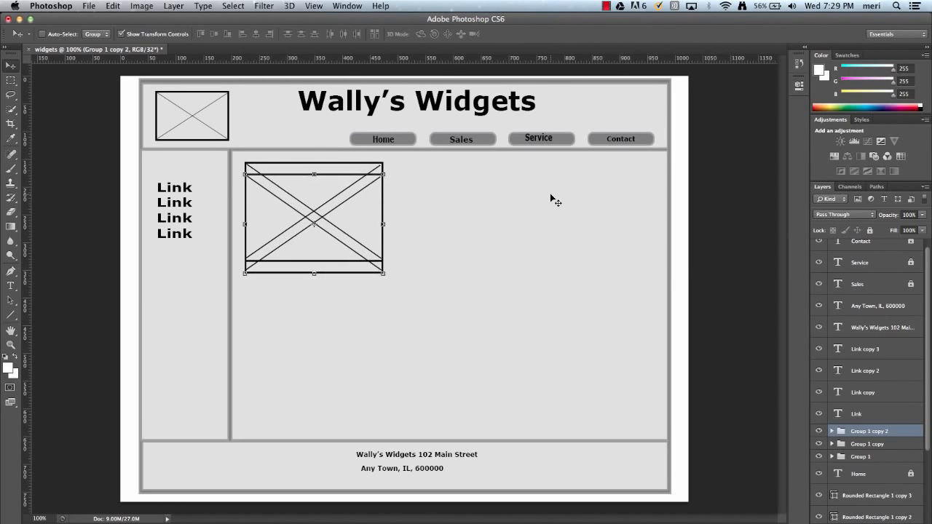
key("Down")
key("Down")
key("Down")
key("Down")
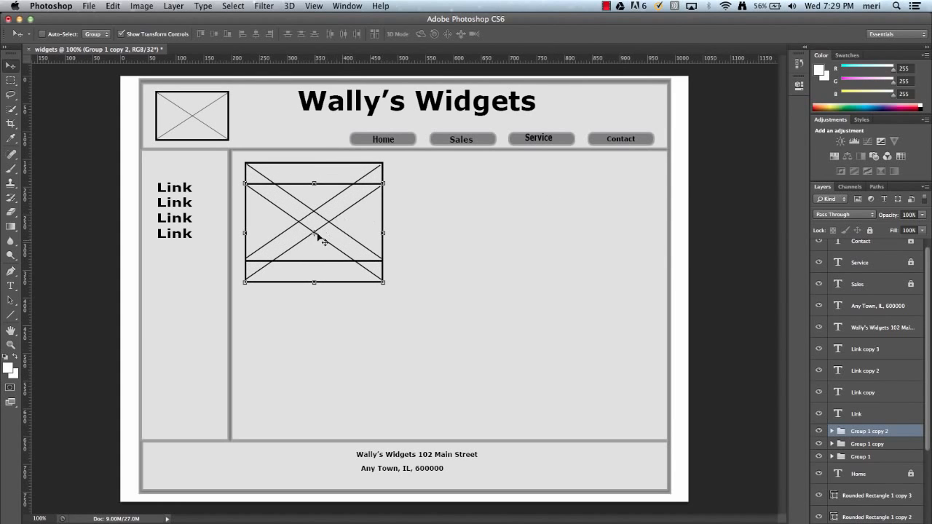
left_click_drag(327, 258, 328, 357)
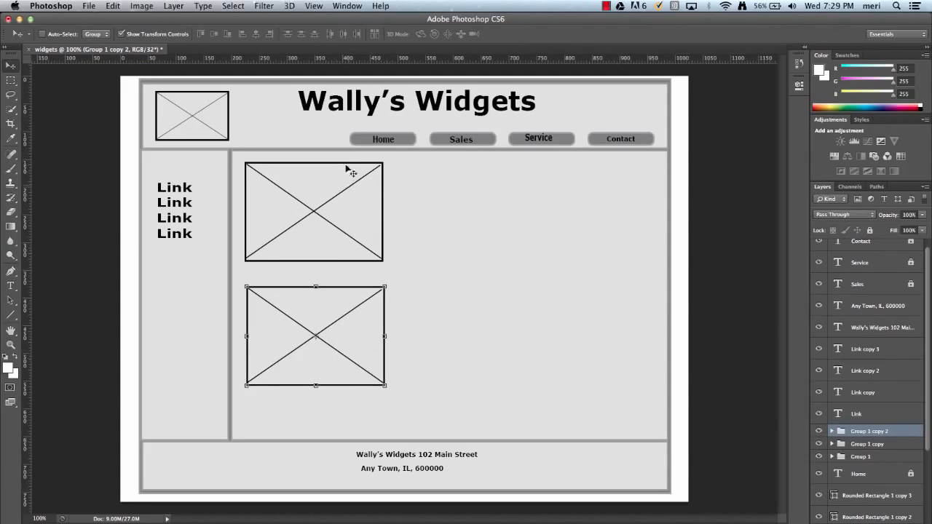
With a line stroke of about 6 pt, draw five horizontal text lines beside the upper placeholder, the first about 440 px long
left_click(11, 315)
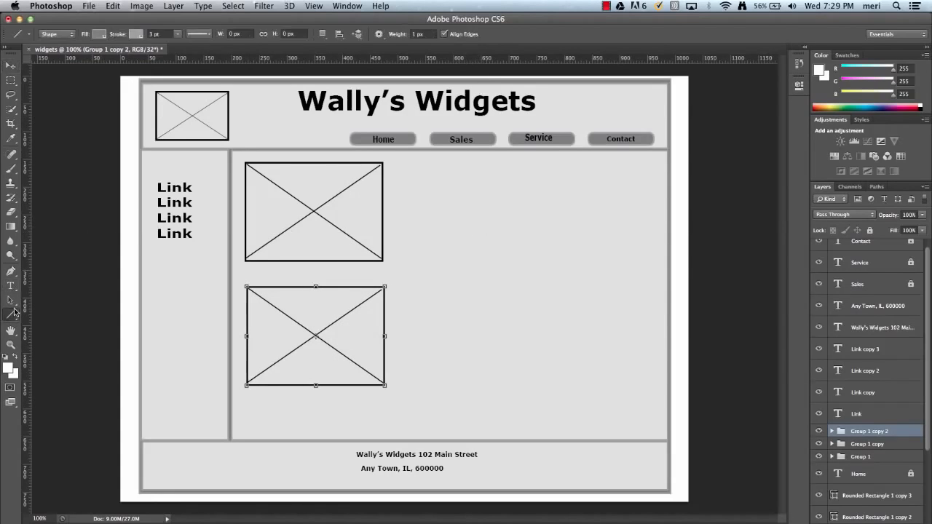
left_click(178, 37)
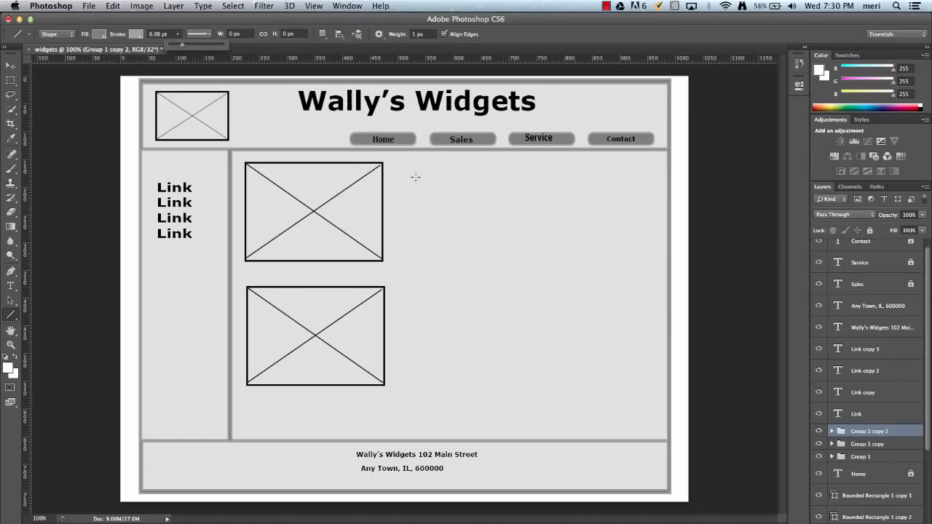
left_click_drag(401, 173, 644, 175)
key("super+z")
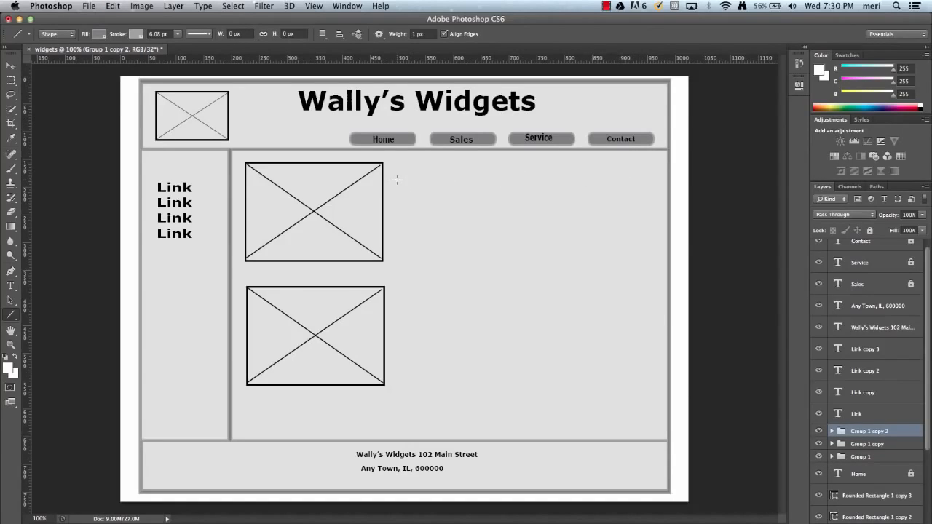
left_click_drag(397, 180, 642, 203)
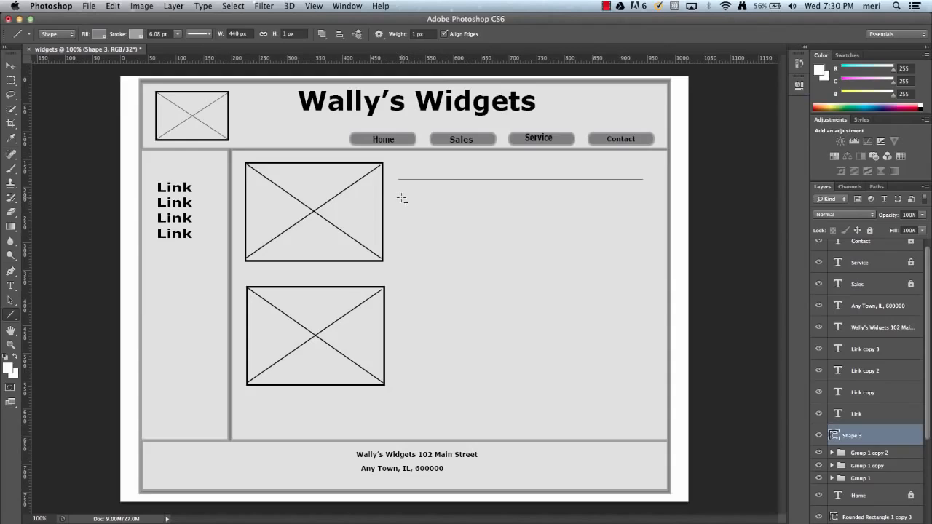
left_click_drag(401, 198, 586, 214)
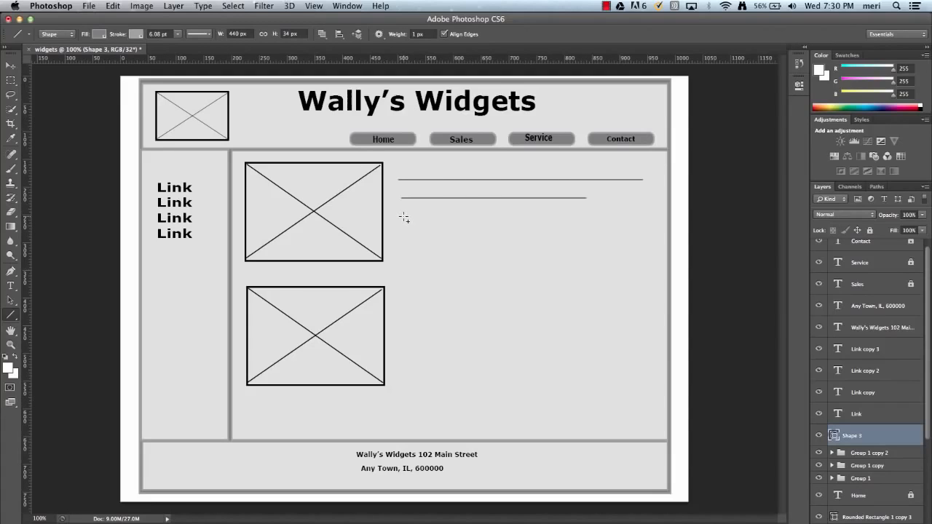
left_click_drag(407, 218, 615, 217)
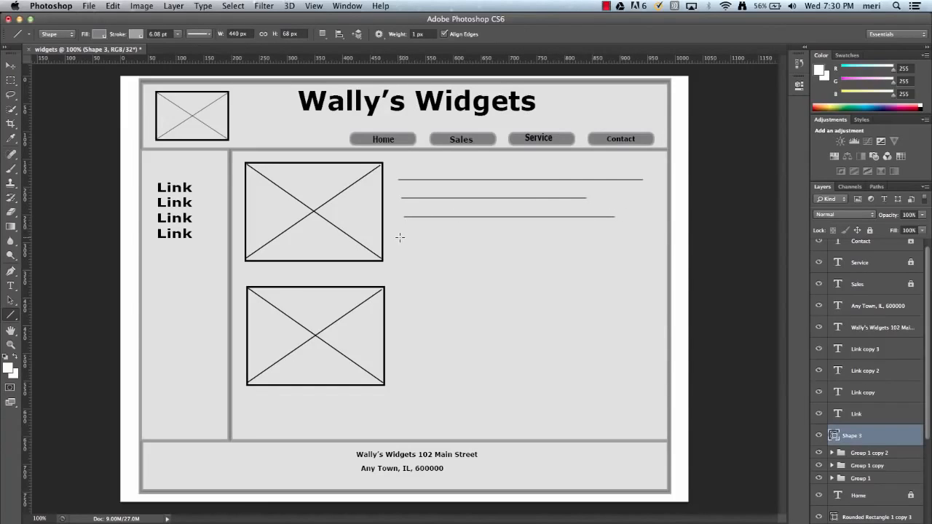
left_click_drag(403, 239, 635, 246)
left_click_drag(407, 254, 626, 256)
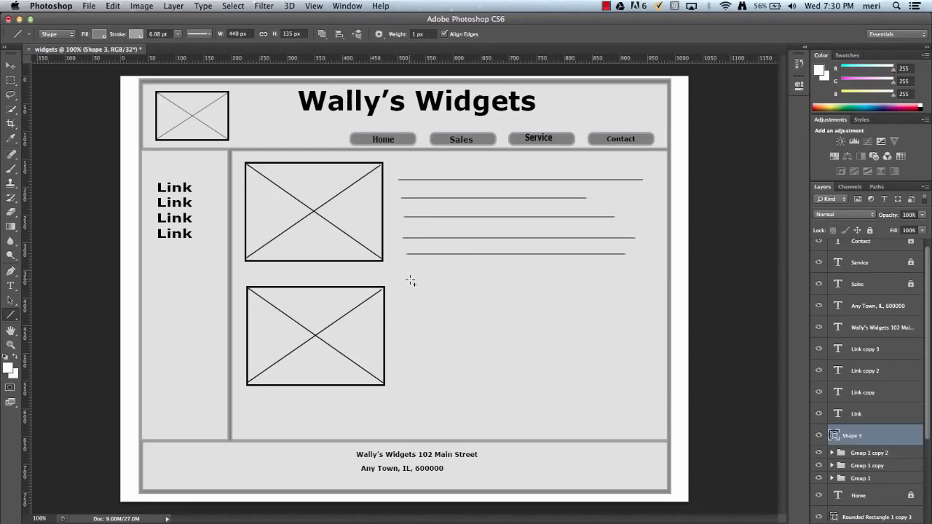
Draw five more horizontal text lines of varying length beside the lower image placeholder
left_click_drag(413, 280, 630, 287)
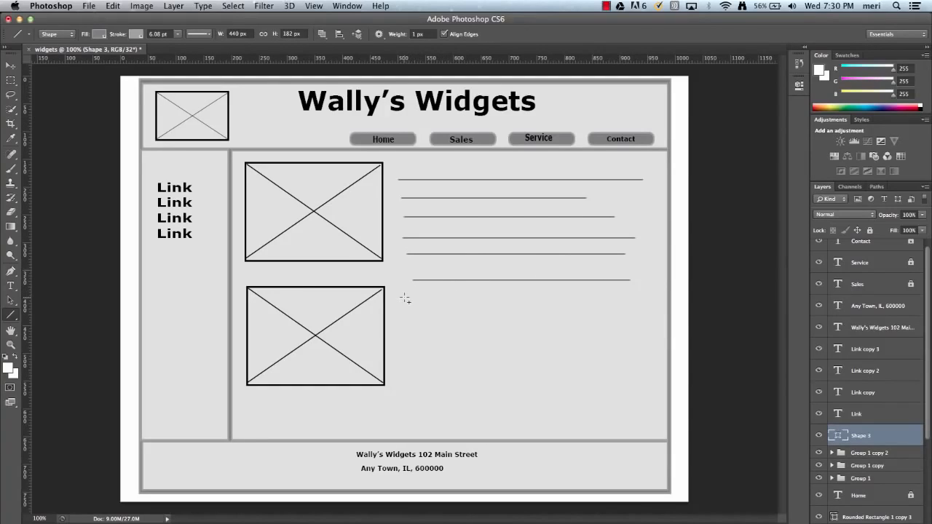
left_click_drag(405, 299, 629, 306)
left_click_drag(409, 319, 602, 331)
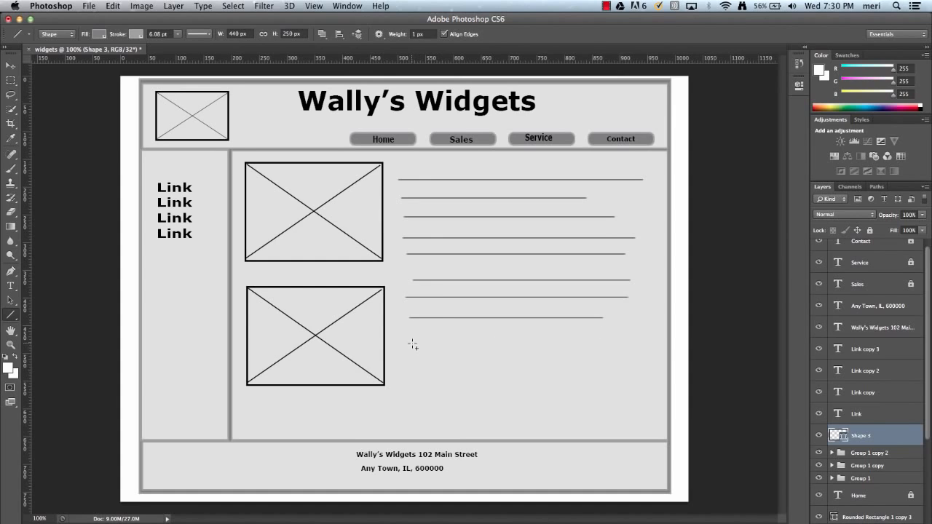
left_click_drag(412, 342, 588, 349)
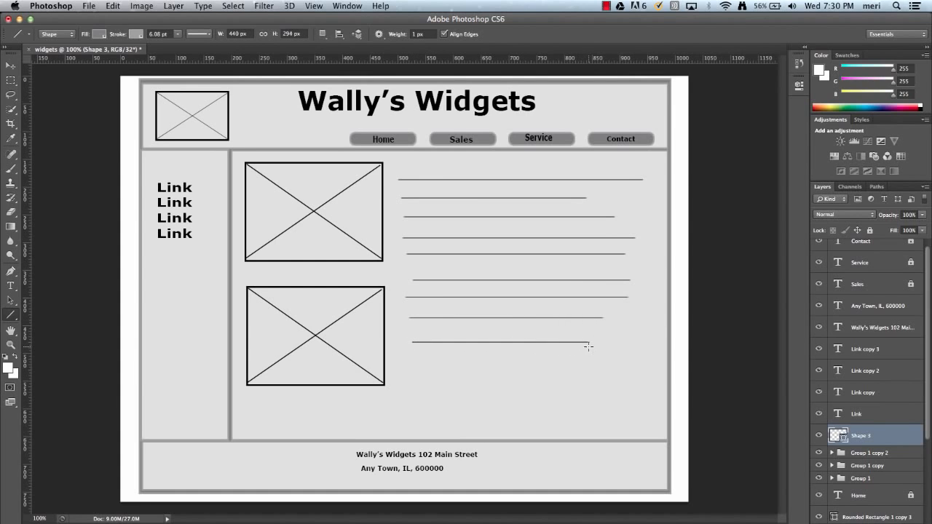
left_click_drag(414, 363, 594, 376)
Shift the shape layer holding all the text lines slightly right and down
scroll(886, 428, "down", 2)
scroll(886, 428, "down", 3)
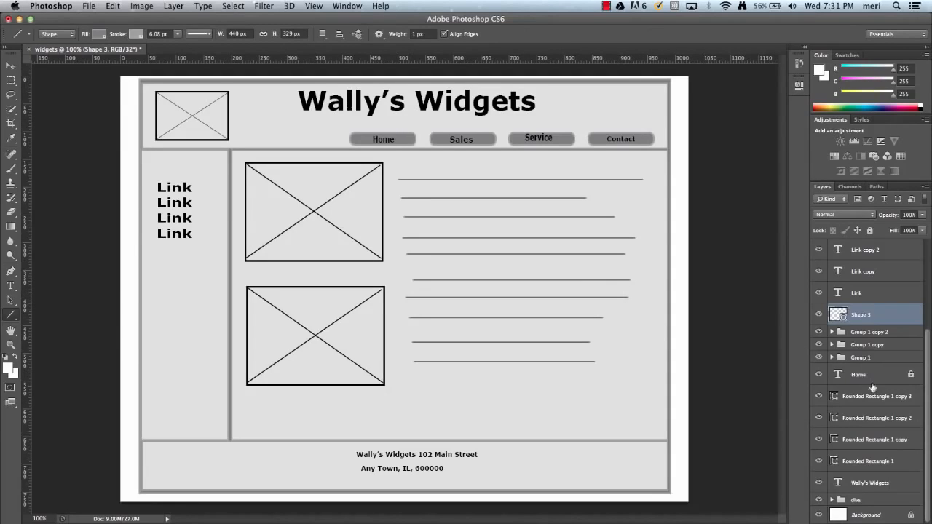
scroll(875, 413, "up", 5)
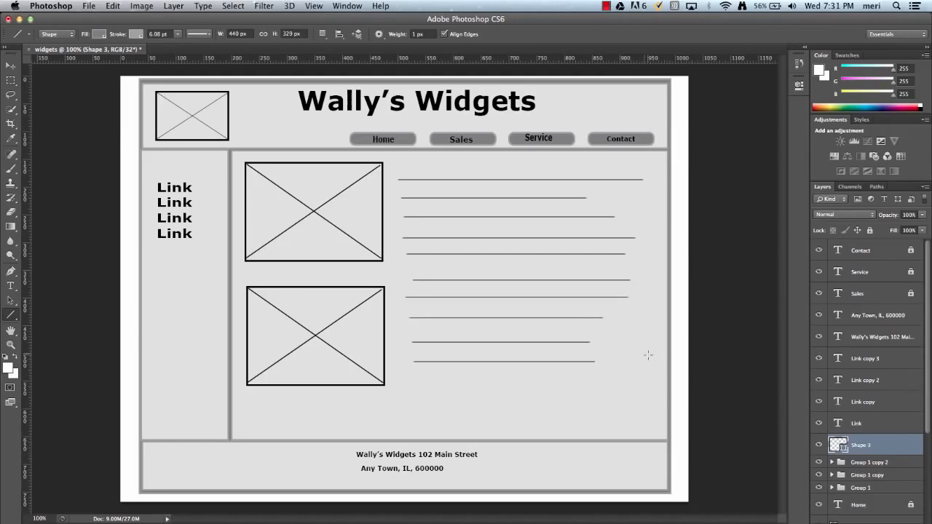
left_click(10, 66)
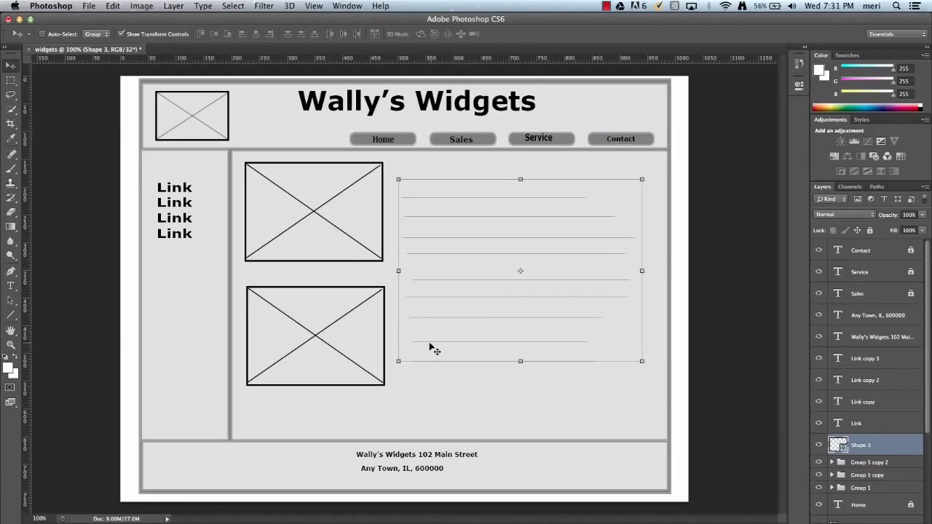
left_click_drag(423, 356, 423, 354)
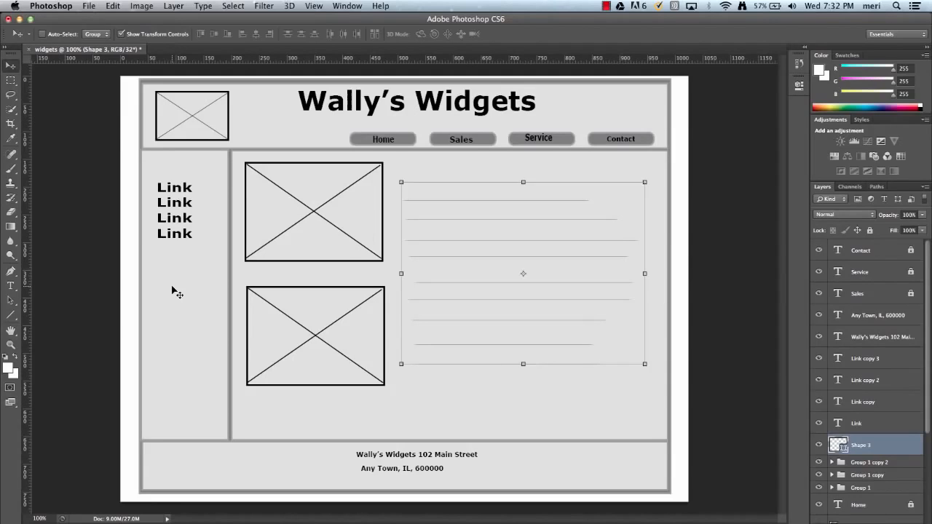
Save the document to the Desktop as widgets.psd in Photoshop format with layers and the embedded color profile
left_click(88, 9)
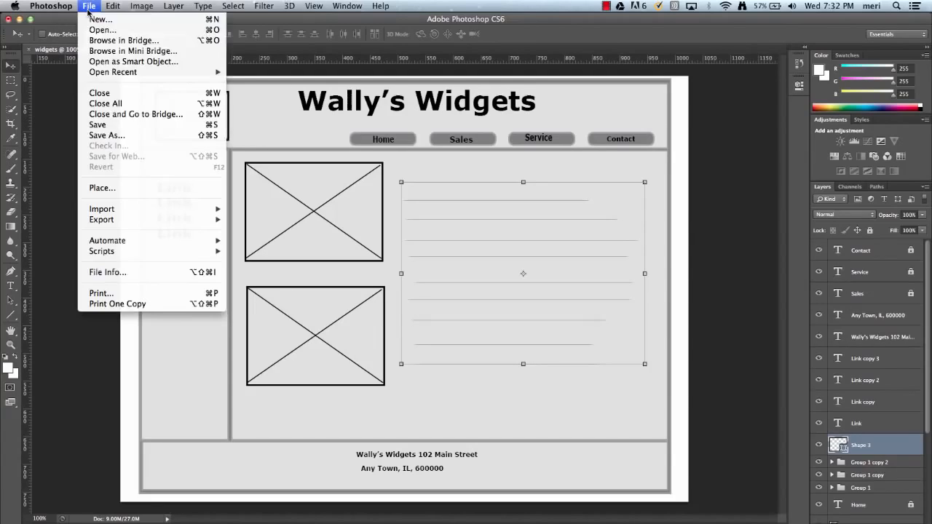
left_click(113, 125)
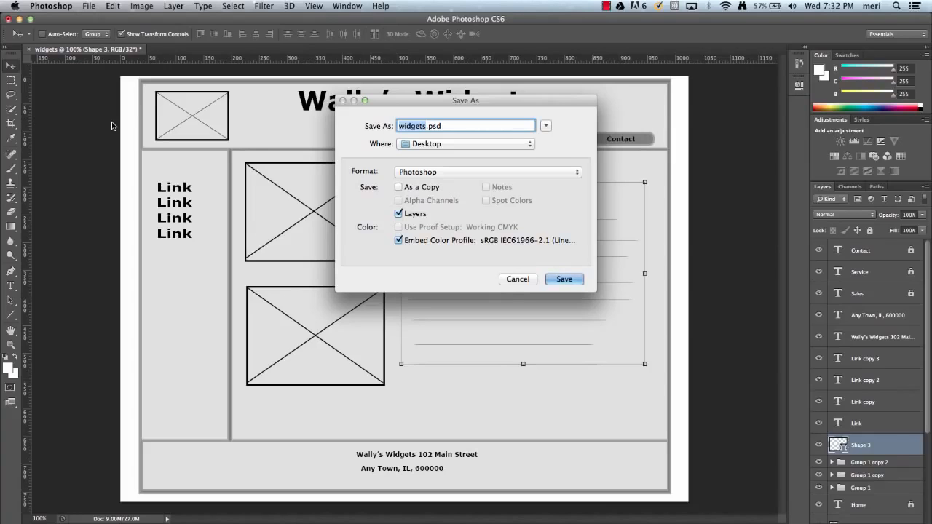
left_click(579, 279)
left_click(602, 232)
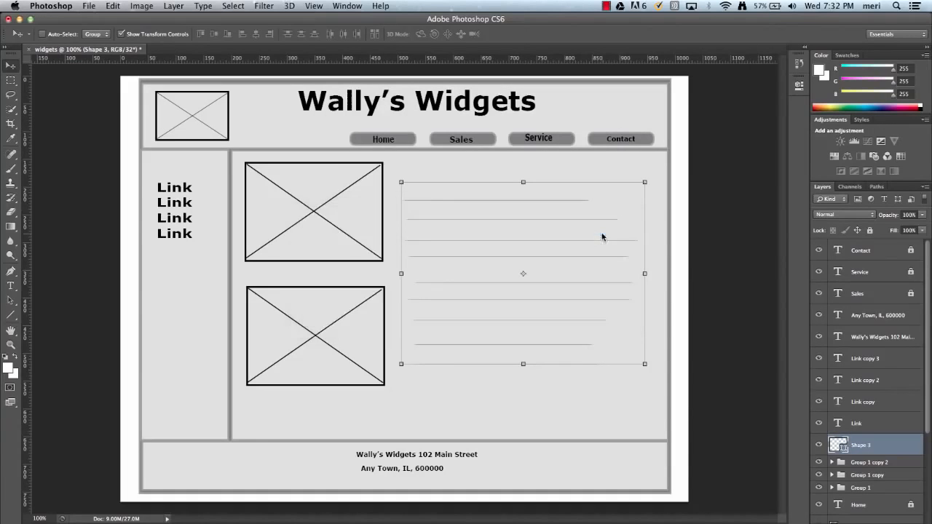